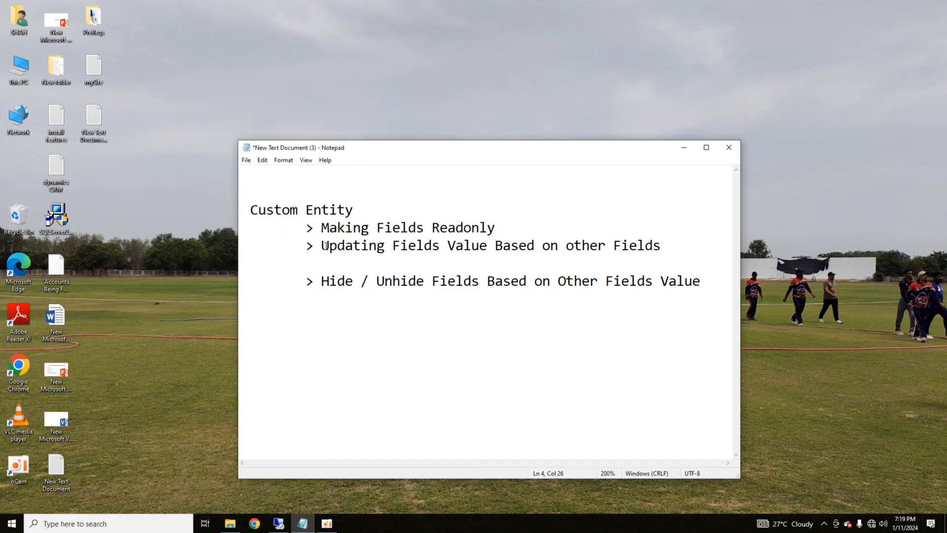
Switch to the Dynamics 365 remote session and open a blank Induction record in HRM
left_click(465, 265)
left_click(280, 525)
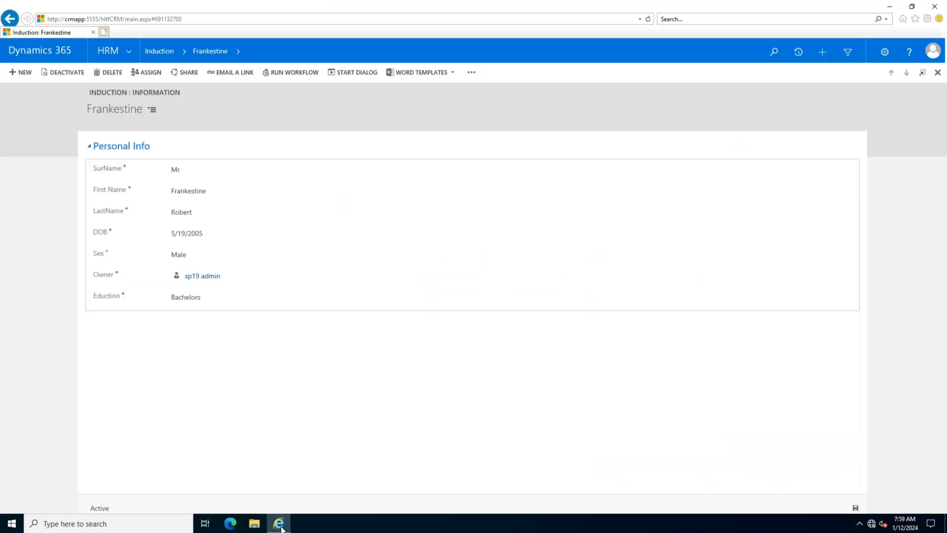
left_click(152, 52)
left_click(21, 72)
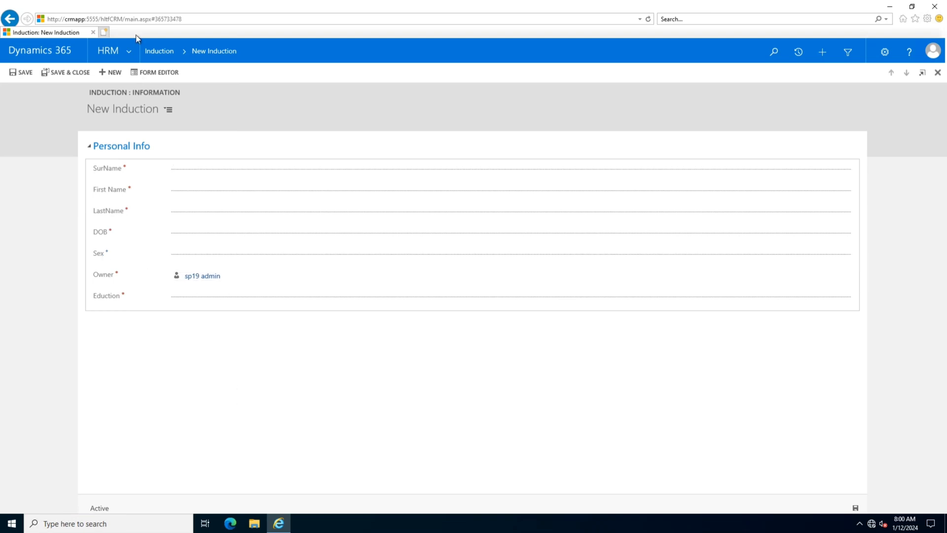
Test how the Sex field responds to SurName values Mr, Mrs and Miss, and return to the Induction list without saving
left_click(183, 171)
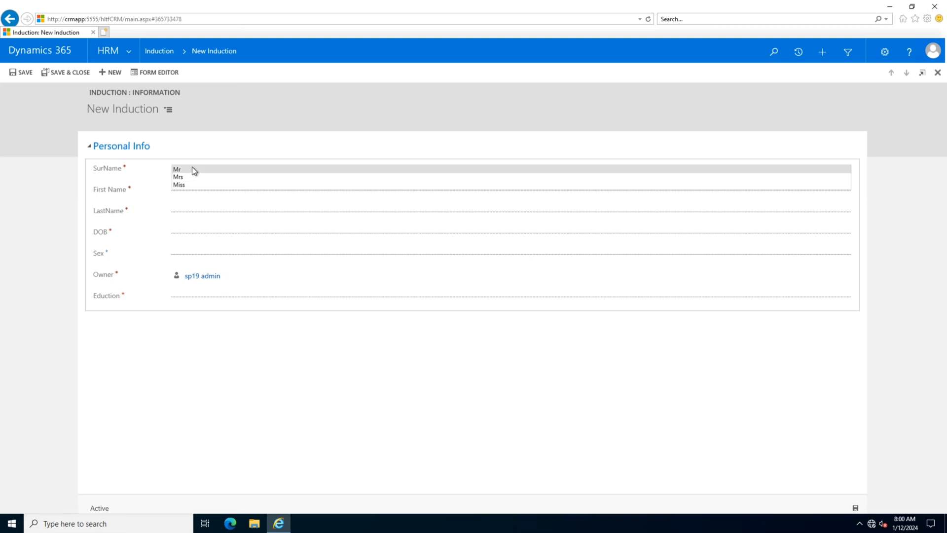
left_click(194, 170)
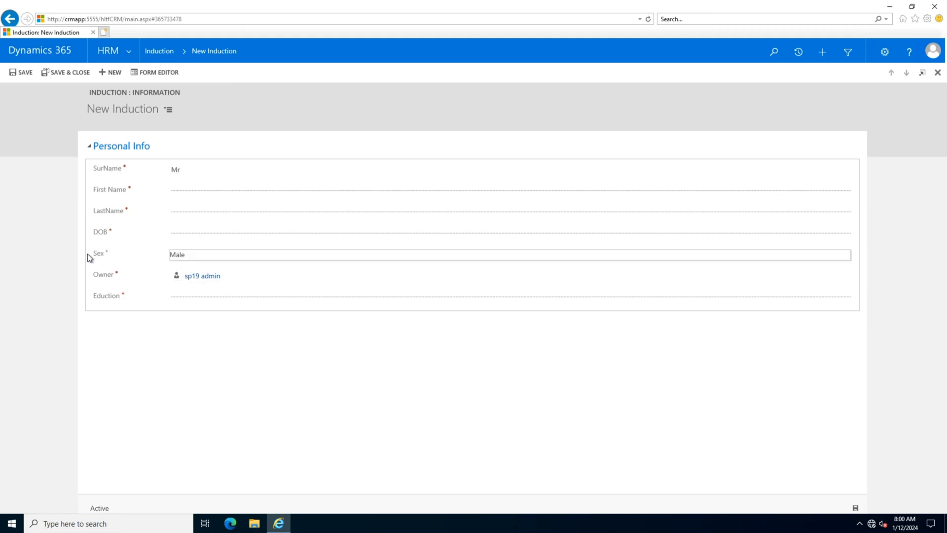
left_click(190, 173)
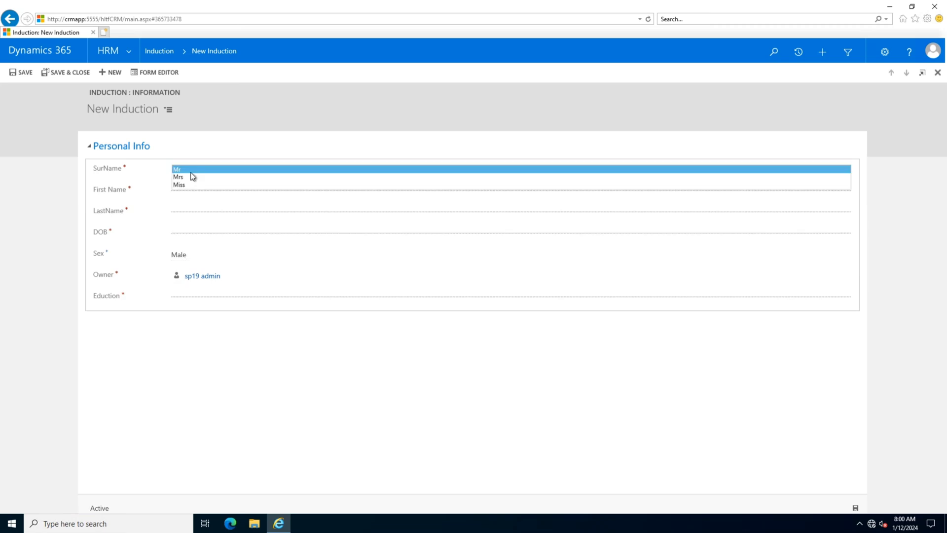
left_click(190, 178)
left_click(192, 167)
left_click(192, 185)
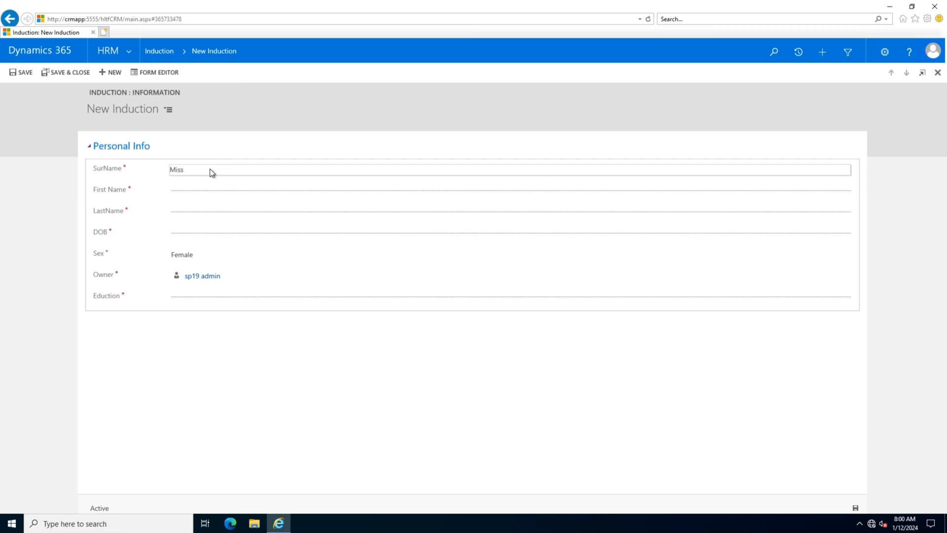
left_click(151, 49)
left_click(519, 297)
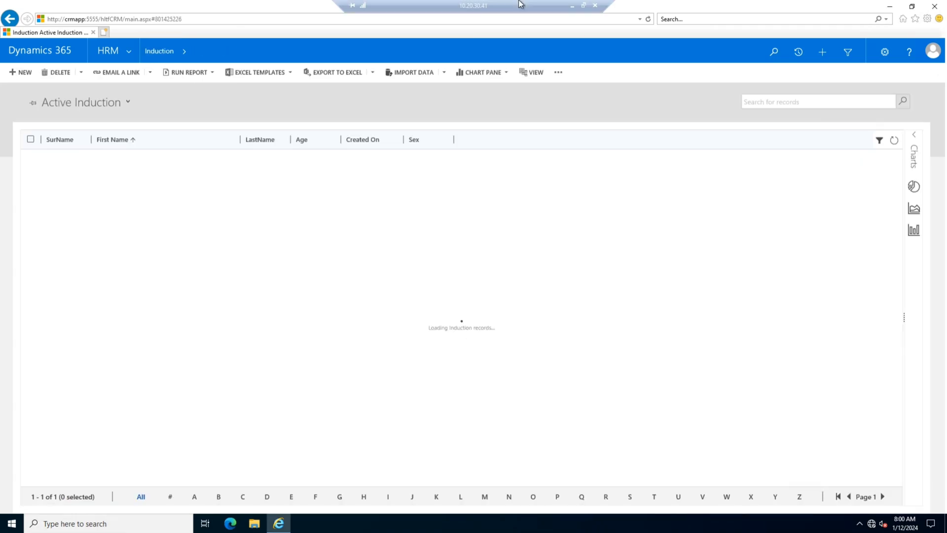
Review the Notepad topic "Hide / Unhide Fields Based on Other Fields Value" and return to the Dynamics 365 session
left_click(571, 6)
left_click_drag(321, 281, 704, 277)
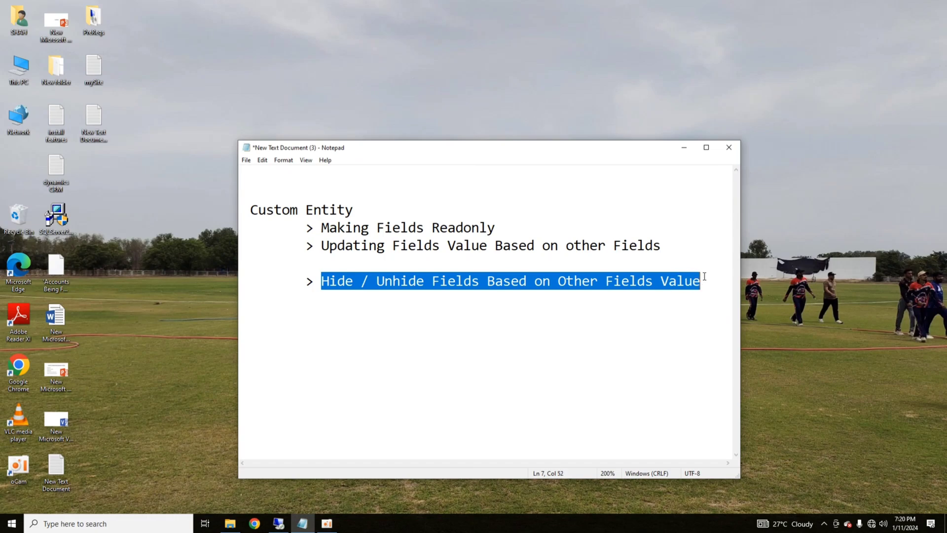
left_click(280, 522)
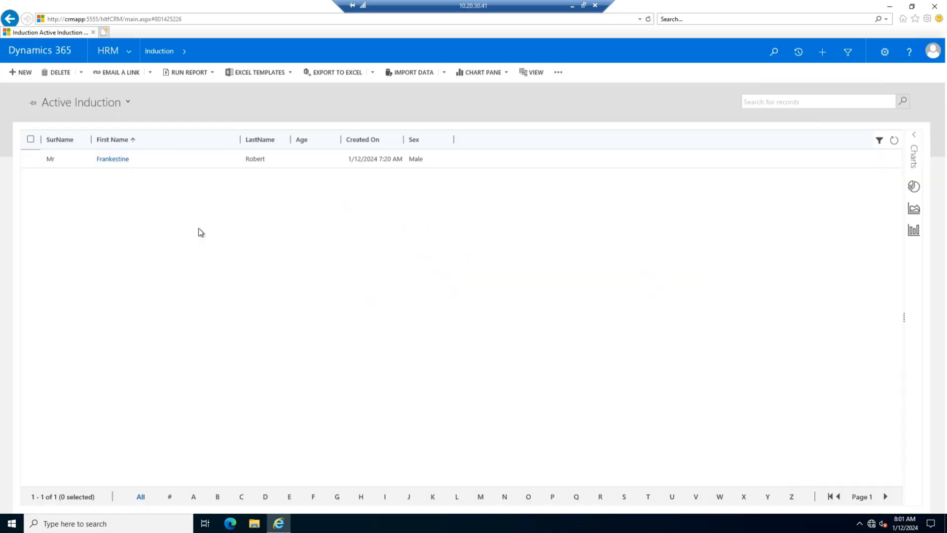
Open the Default Solution for system customization from the Customizations settings
left_click(129, 53)
left_click(143, 87)
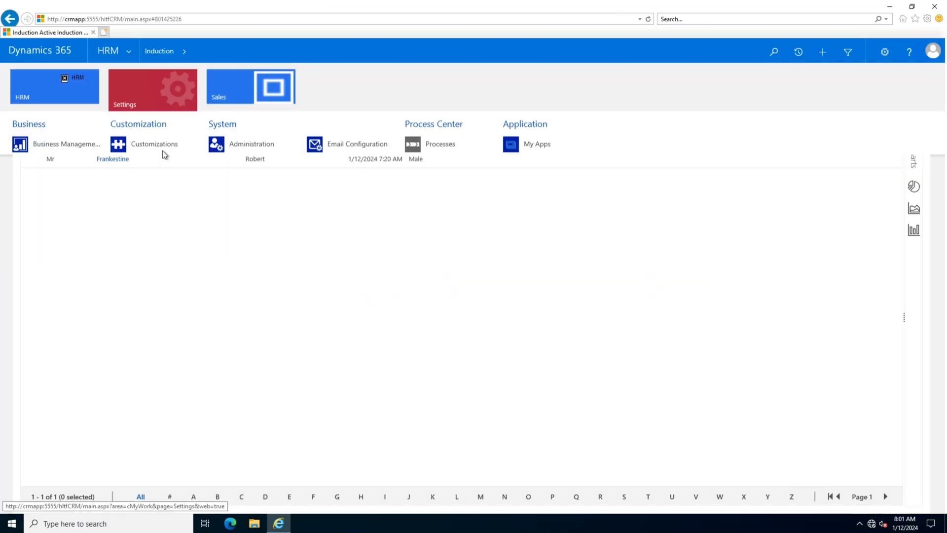
left_click(172, 152)
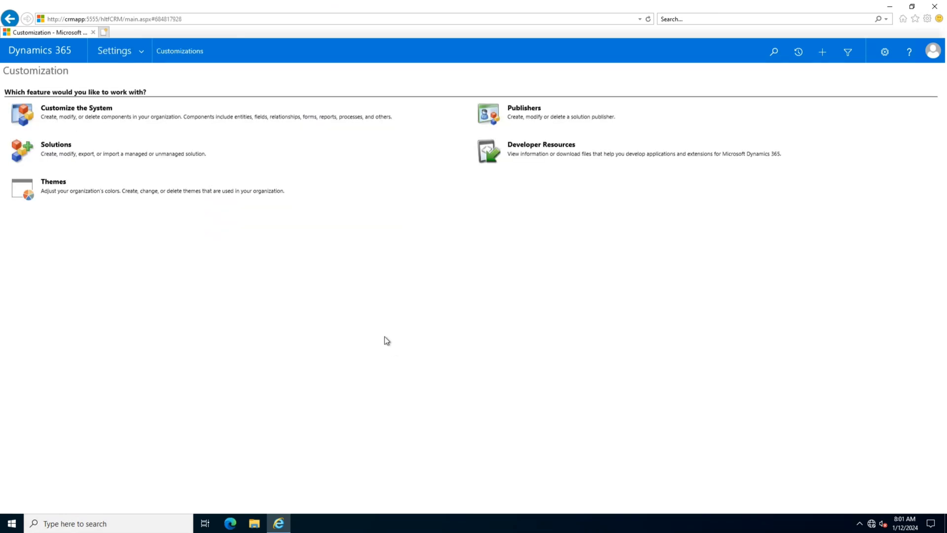
left_click(342, 242)
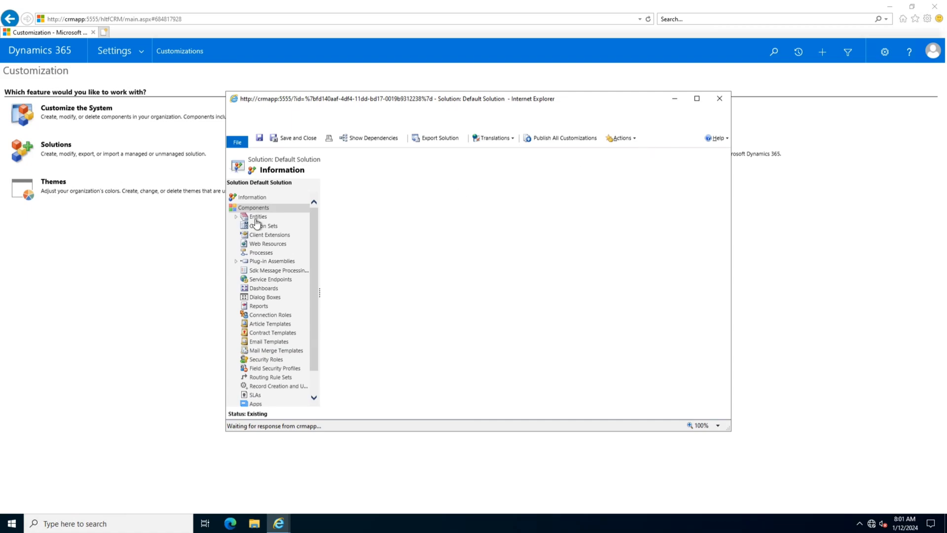
Filter the solution's entities to Custom and open the Induction entity definition in a maximized window
left_click(256, 217)
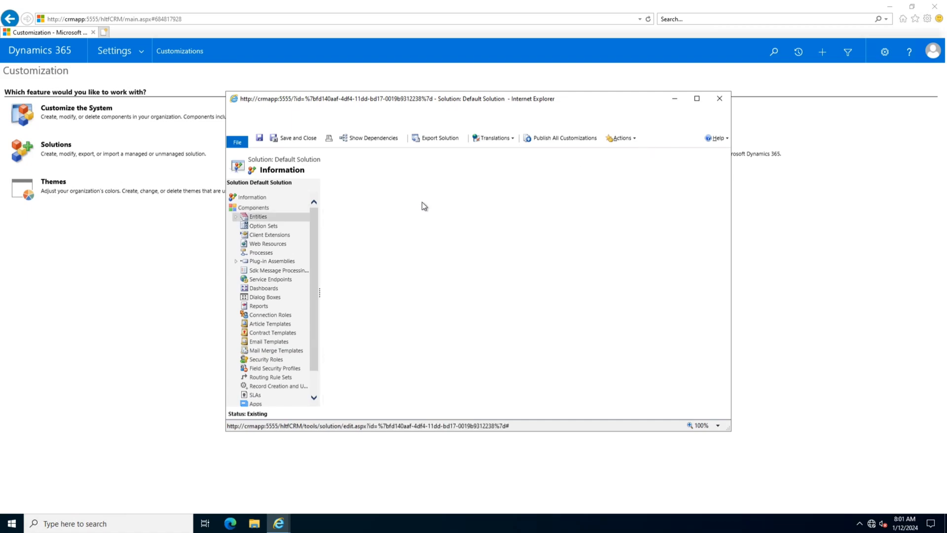
left_click(583, 187)
left_click(575, 195)
scroll(418, 312, "down", 2)
left_click(384, 340)
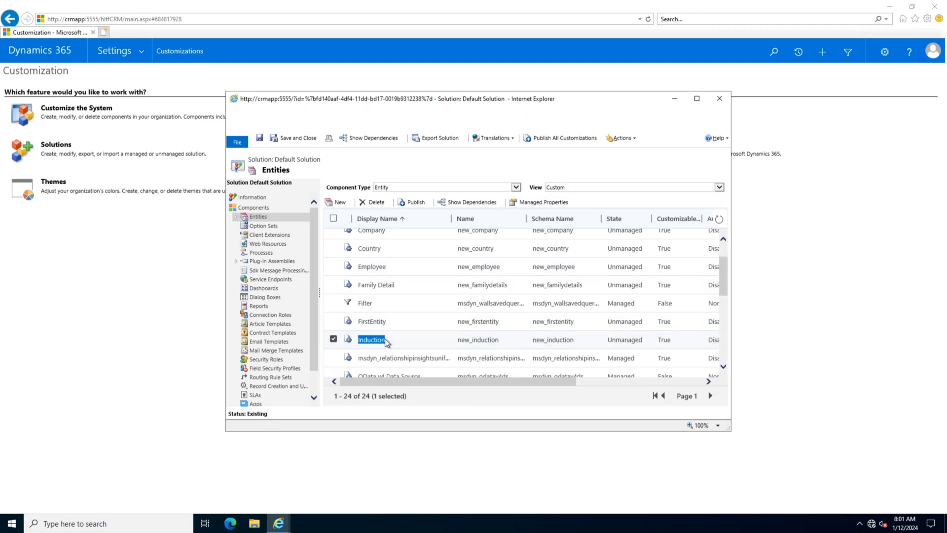
left_click(697, 98)
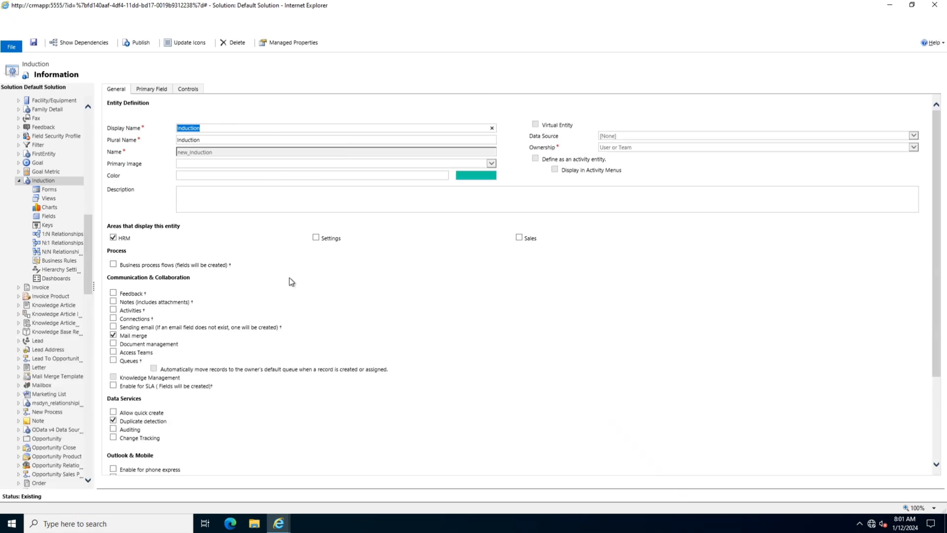
Show the Induction entity's fields filtered to the Custom view
left_click(49, 217)
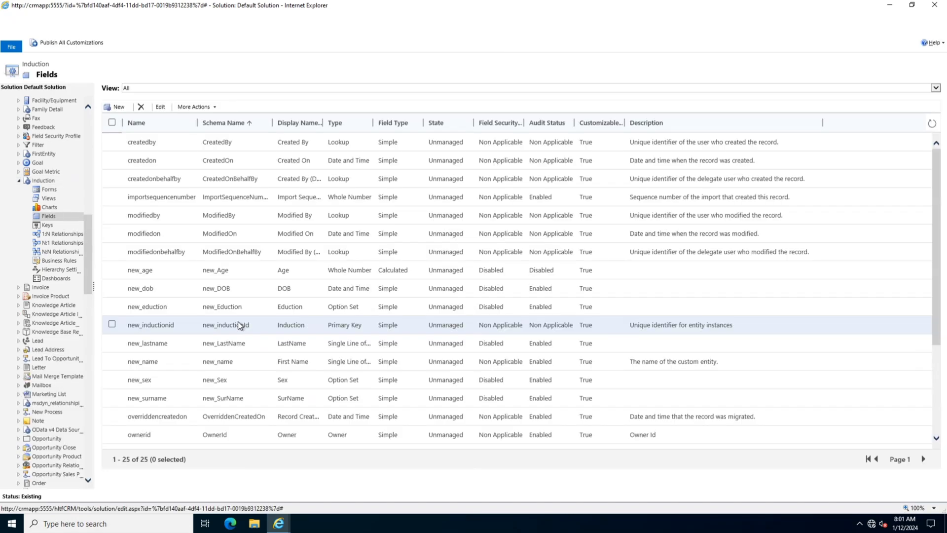
left_click(175, 88)
left_click(136, 95)
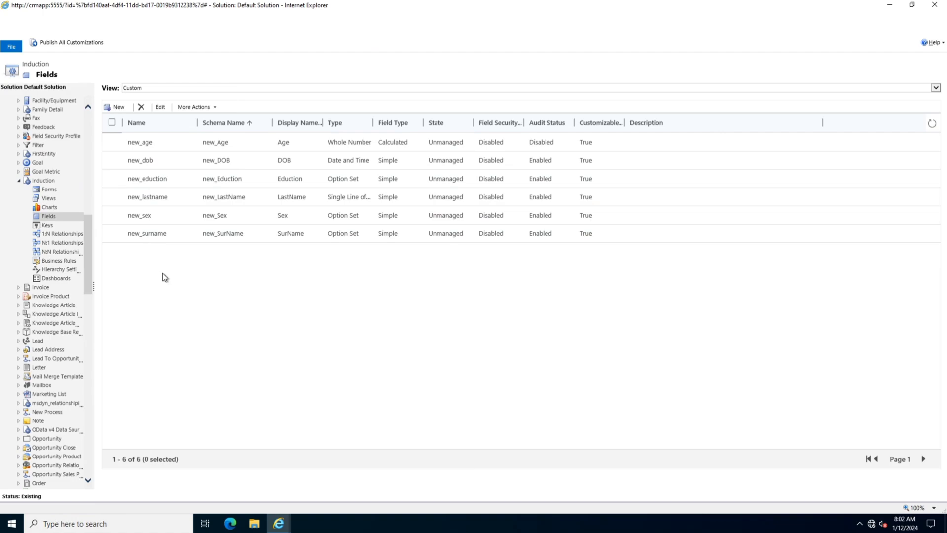
Start a new Induction field with the display name Matric% and the data type Decimal Number
left_click(116, 107)
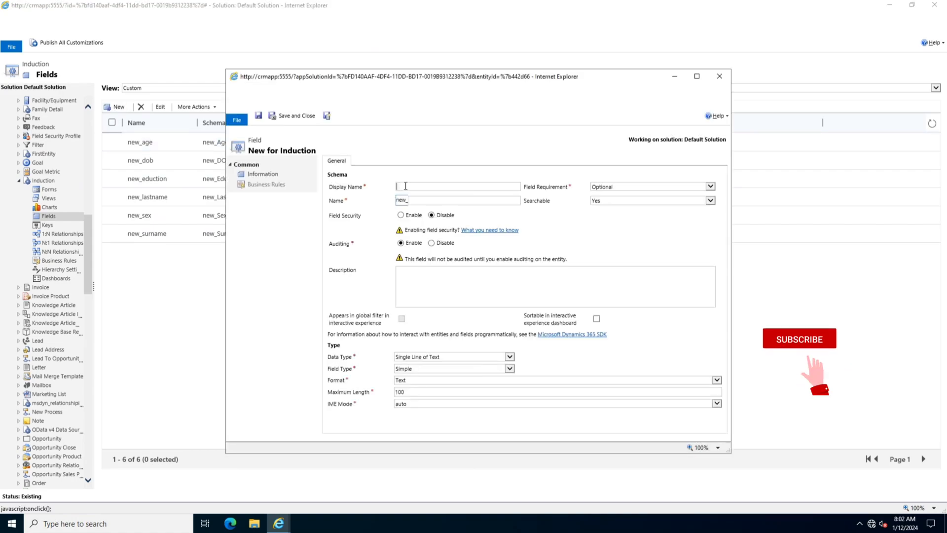
left_click(720, 76)
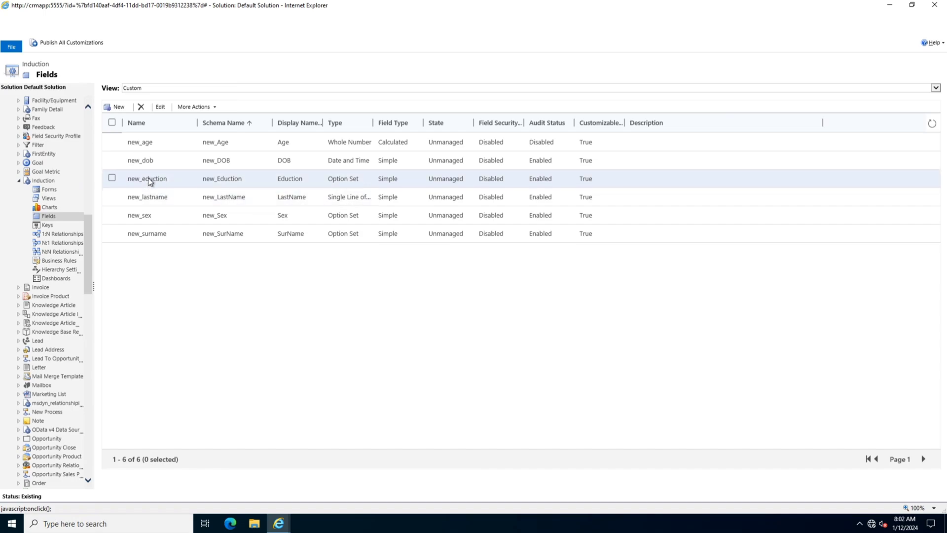
left_click(121, 108)
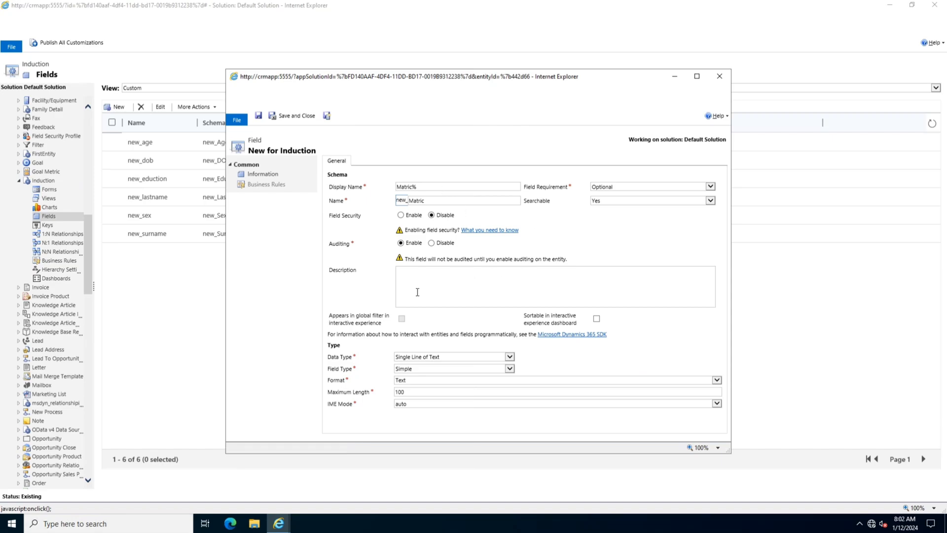
left_click(419, 360)
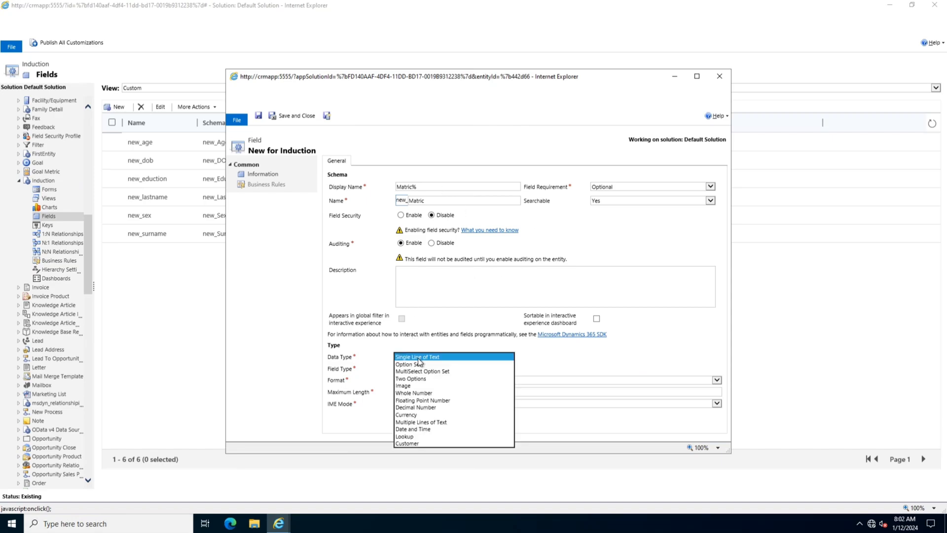
left_click(417, 407)
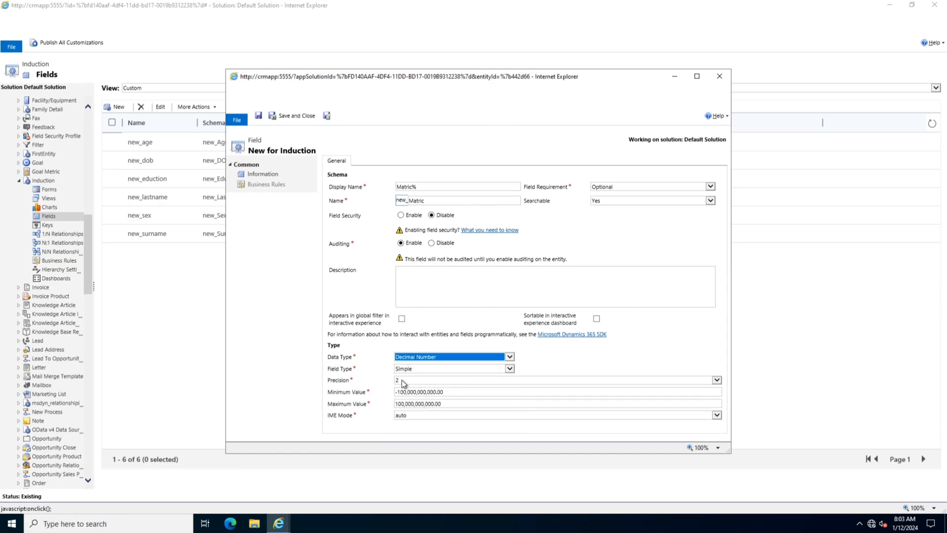
Give the Matric% field a minimum value of 1 and a maximum of 100, and save and close it
left_click(468, 392)
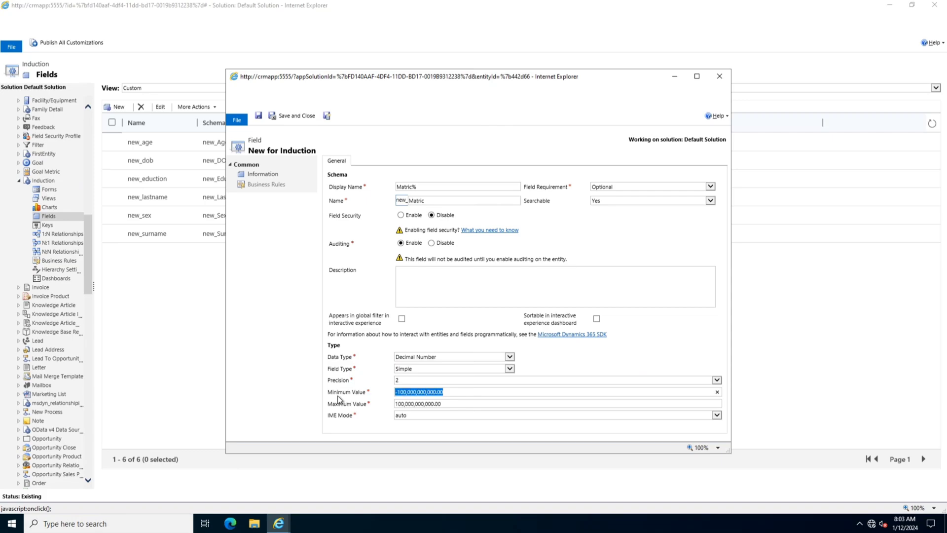
type("1")
left_click(458, 403)
type("100")
left_click(425, 381)
left_click(405, 367)
left_click(411, 382)
left_click(403, 394)
left_click(425, 390)
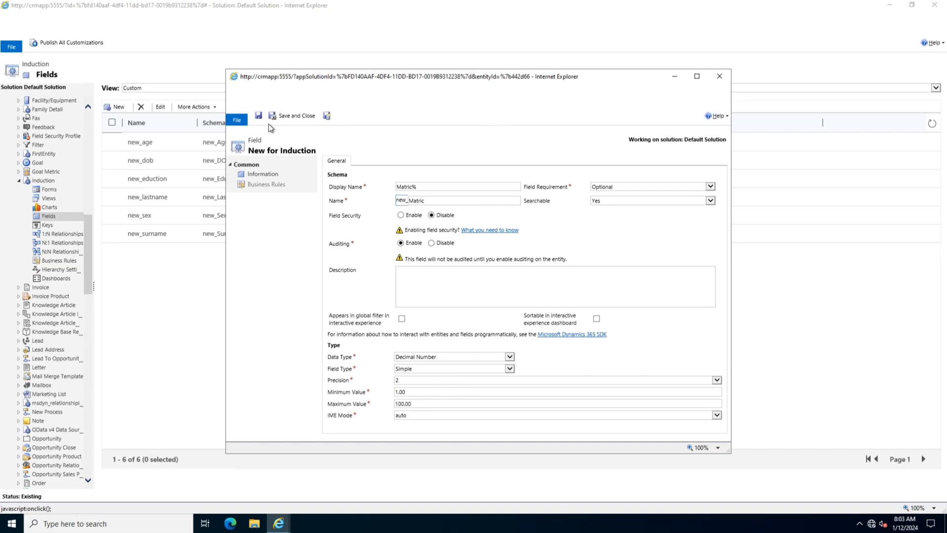
left_click(291, 115)
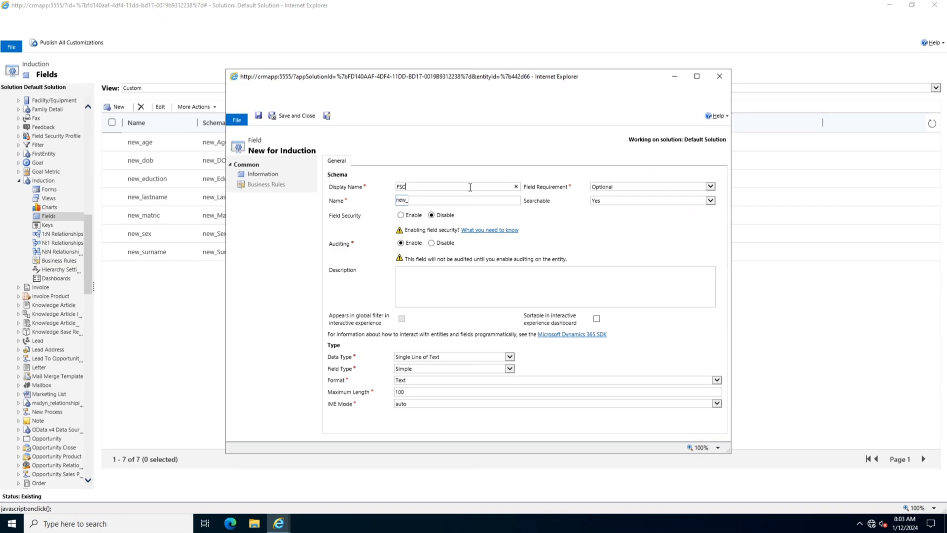
Create another Induction field with the display name FSC% and the data type Decimal Number
left_click(434, 356)
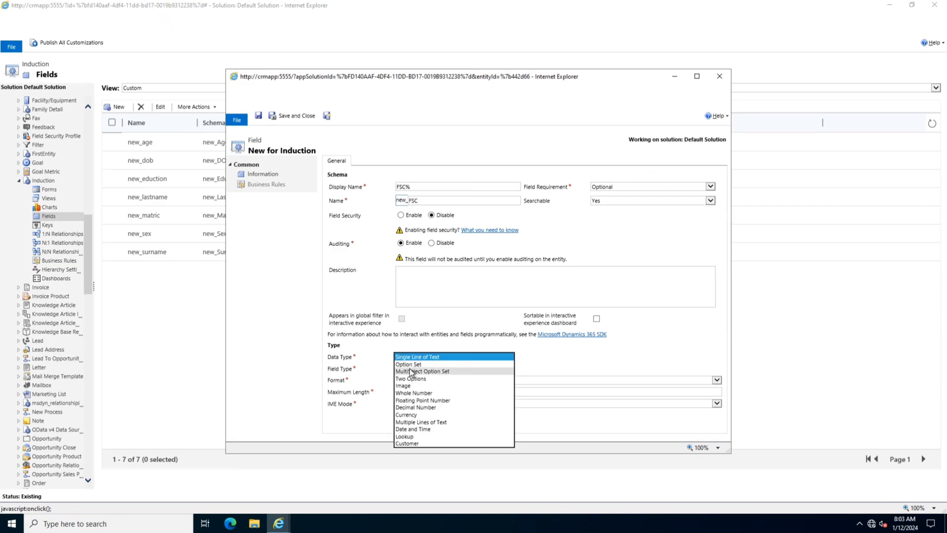
left_click(428, 406)
left_click(434, 358)
left_click(434, 362)
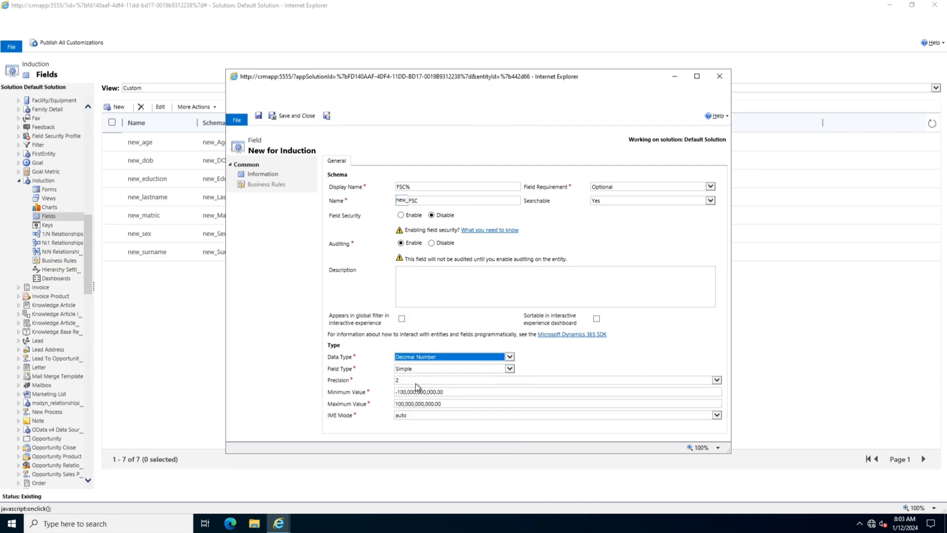
Limit the FSC% field to values from 1 to 100, disable its auditing, and save and close it
left_click(422, 391)
type("0")
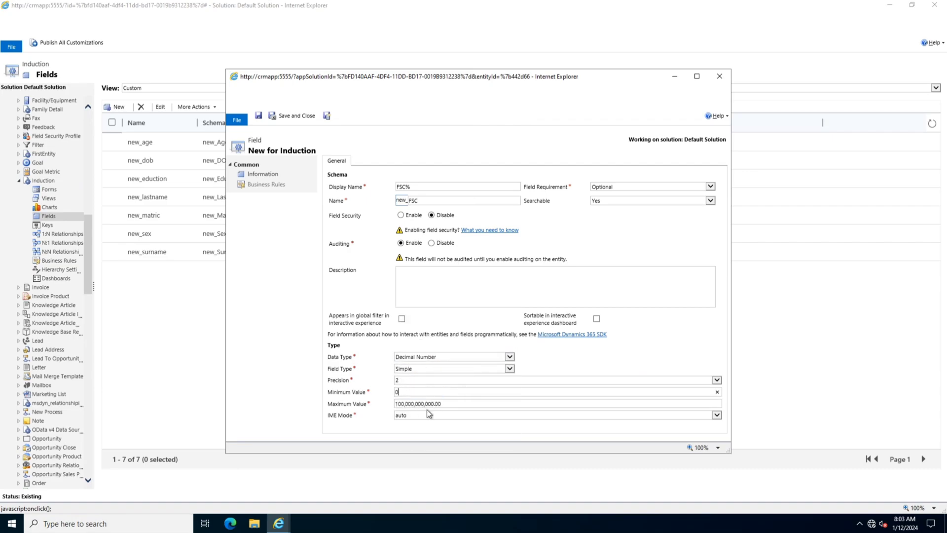
left_click(454, 404)
type("1")
left_click(431, 242)
left_click(270, 116)
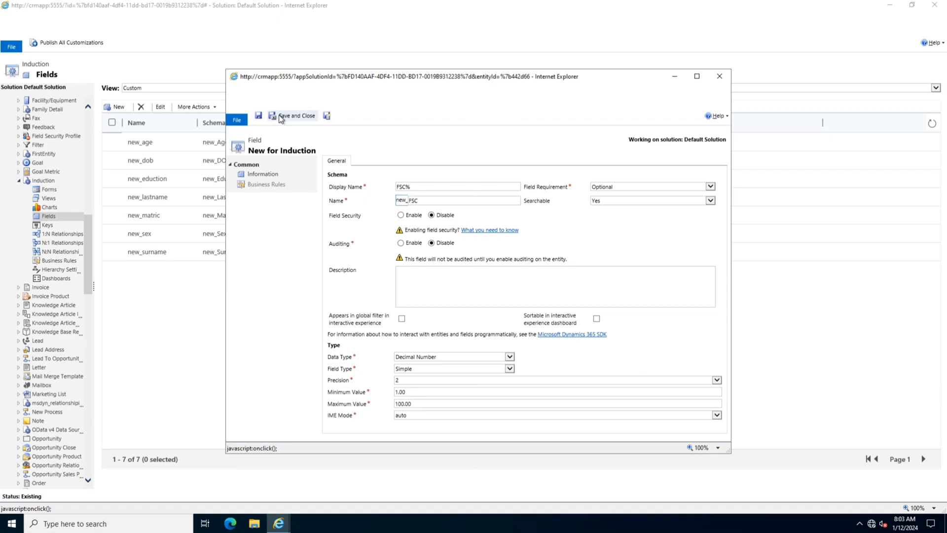
Start a new Induction field named Bachlor CGPA with the data type Decimal Number and precision 1
left_click(117, 106)
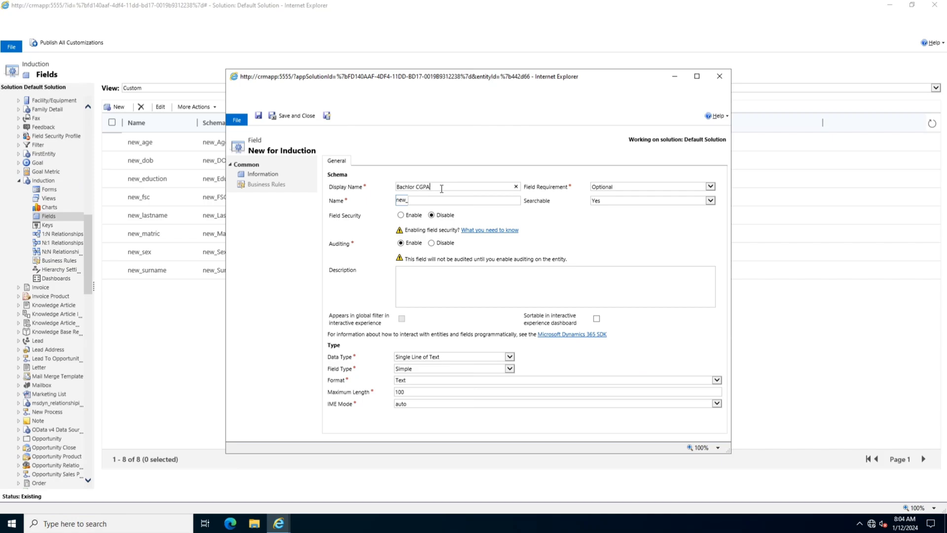
left_click(454, 199)
left_click(414, 358)
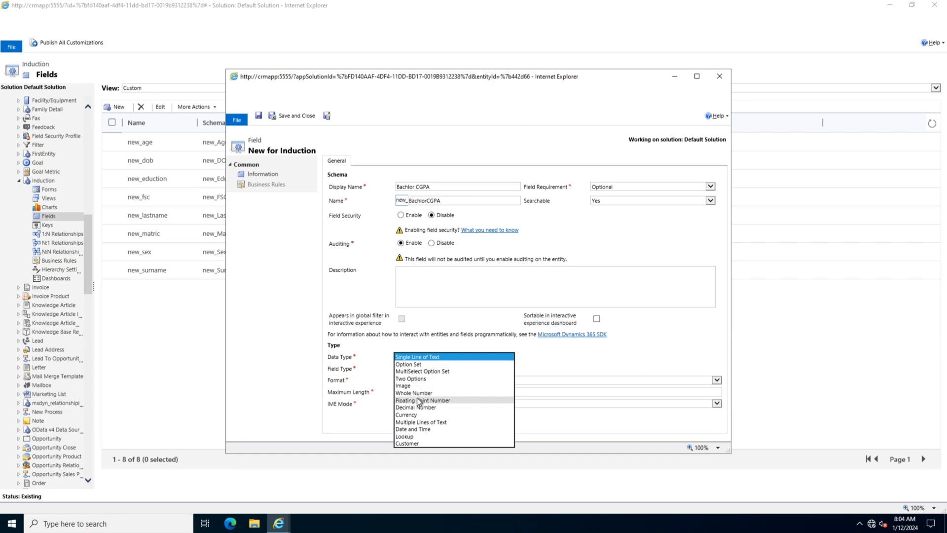
left_click(415, 406)
left_click_drag(452, 393, 386, 399)
left_click(400, 381)
left_click(405, 373)
Limit the Bachlor CGPA field to values from 1 to 40, disable its auditing, and save and close it
double_click(433, 395)
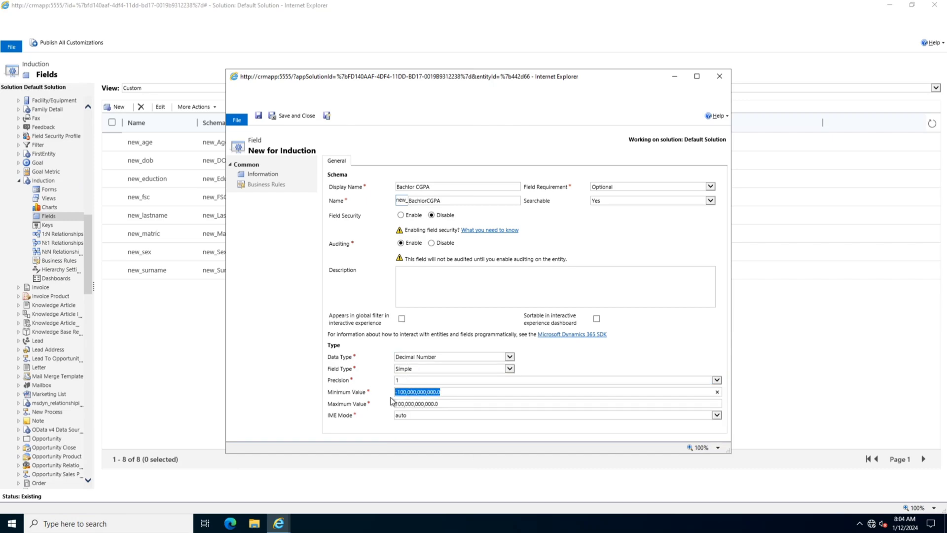
type("1")
left_click_drag(465, 402, 364, 404)
type("40")
left_click(431, 243)
left_click(275, 117)
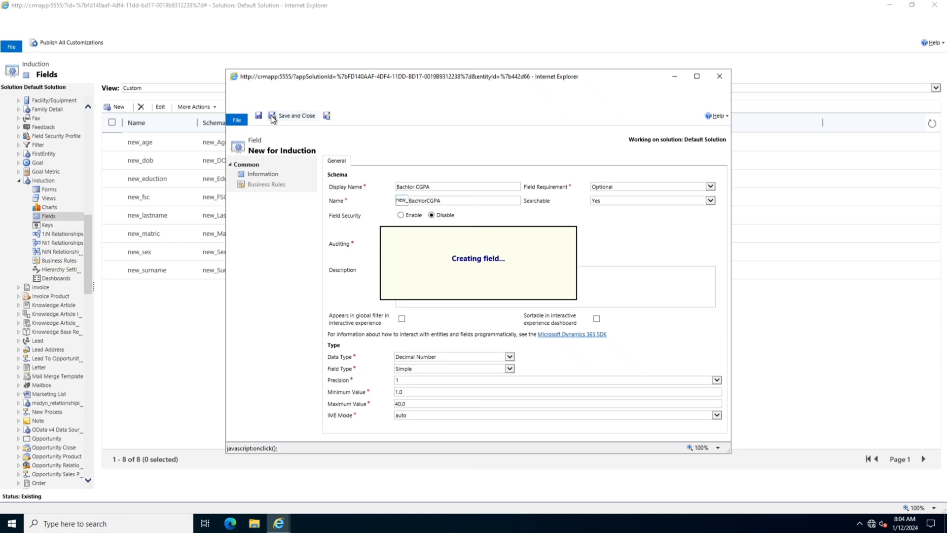
Open the second Information form in the Induction entity's list of active forms
left_click(51, 193)
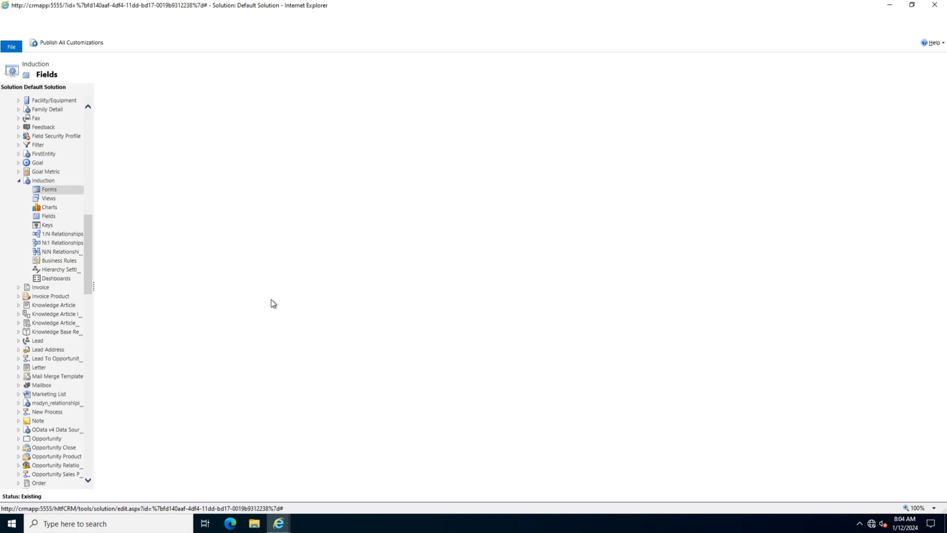
left_click(153, 161)
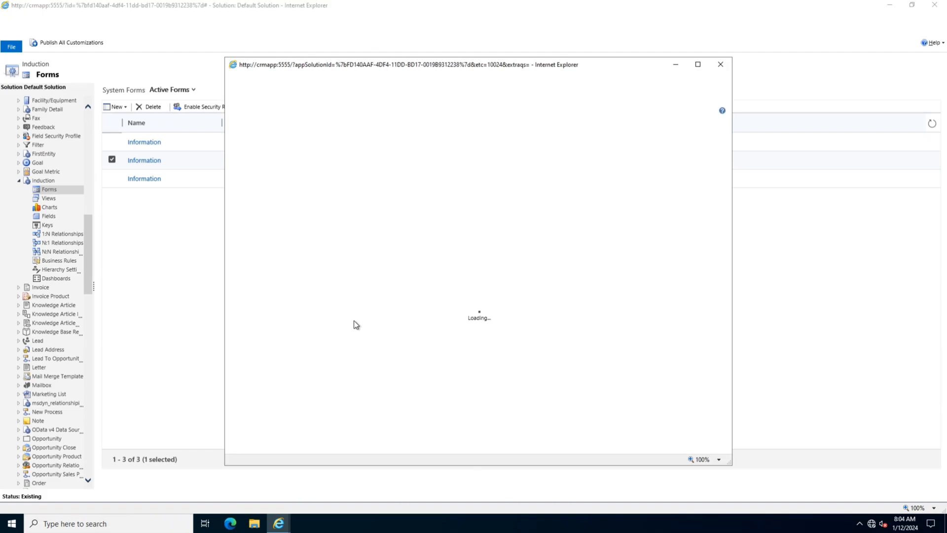
left_click(326, 256)
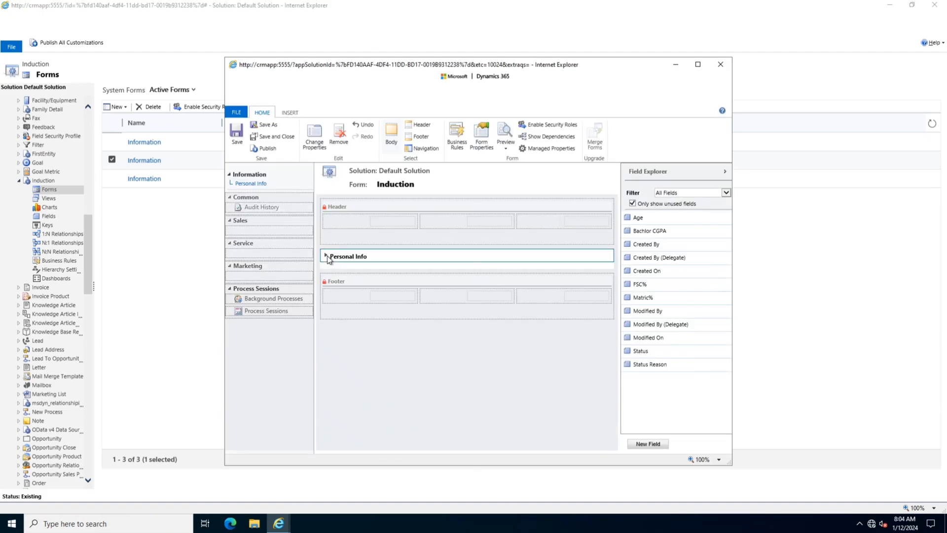
left_click(288, 113)
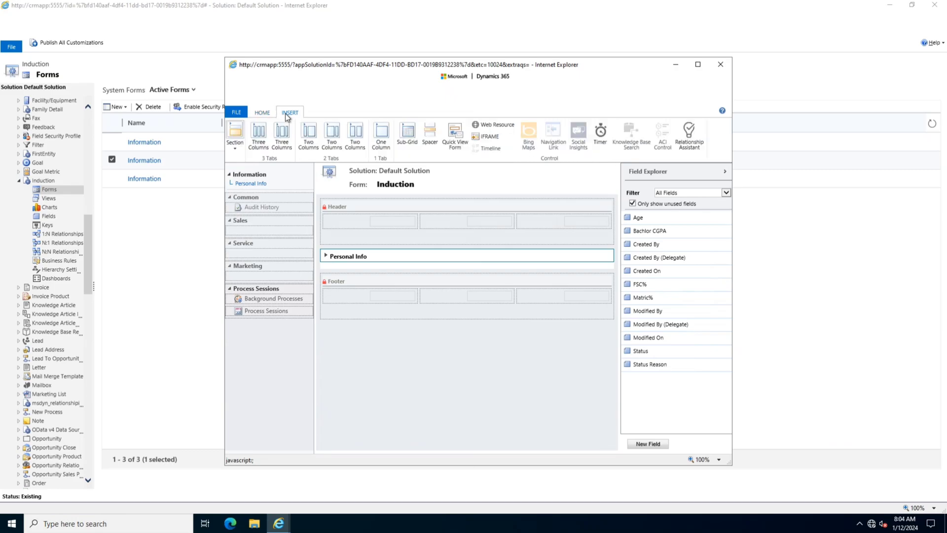
left_click(235, 141)
left_click(241, 174)
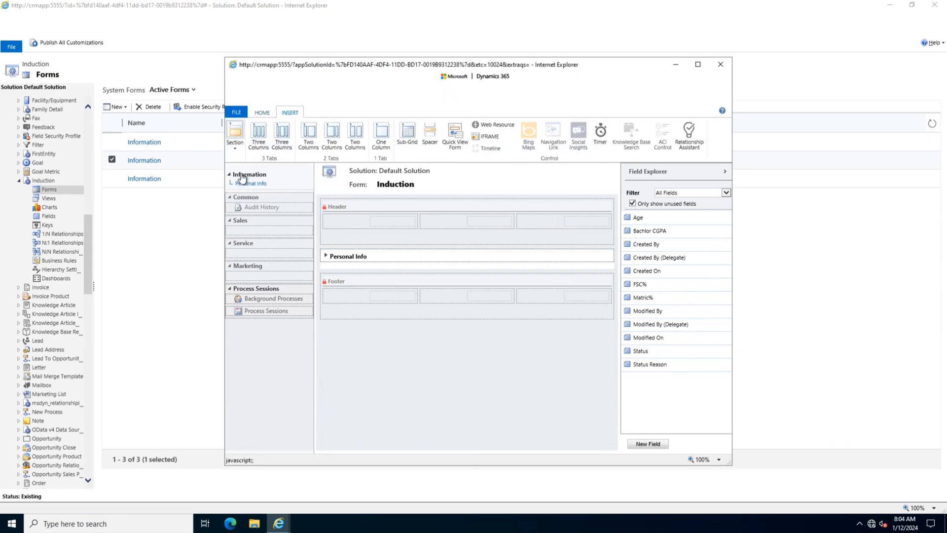
left_click(359, 260)
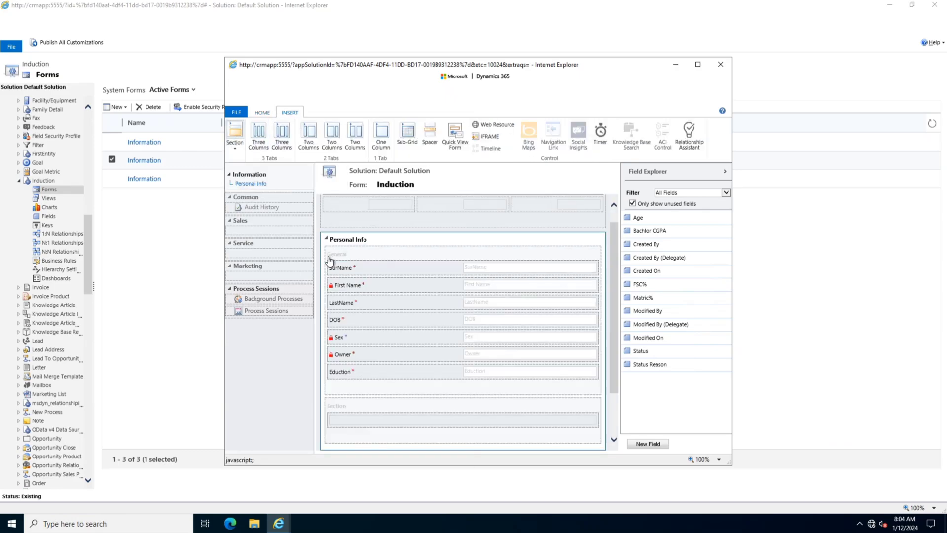
left_click(328, 239)
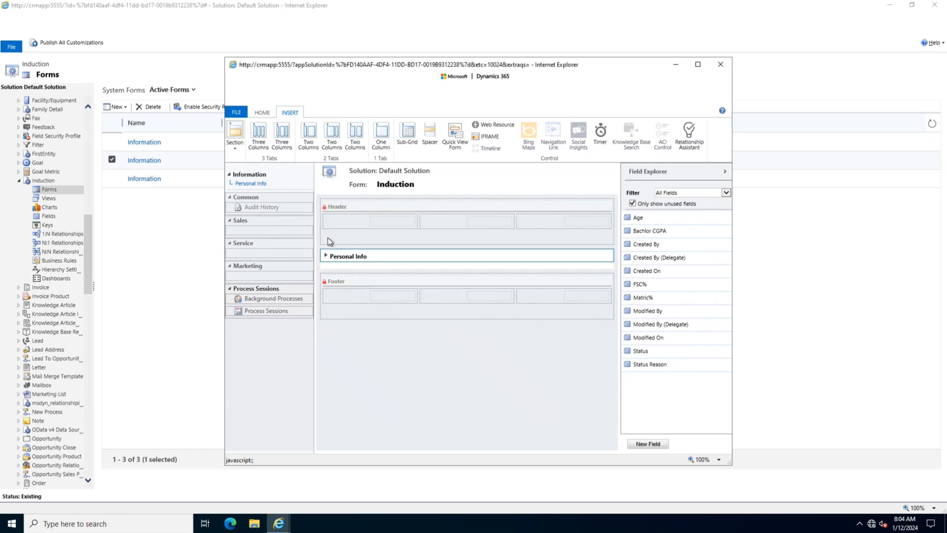
left_click(329, 256)
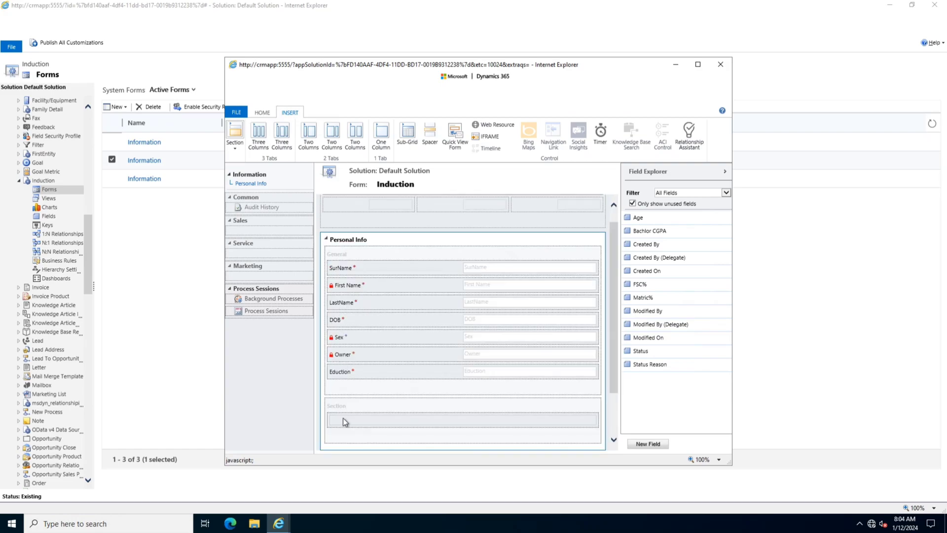
left_click(262, 112)
left_click(345, 138)
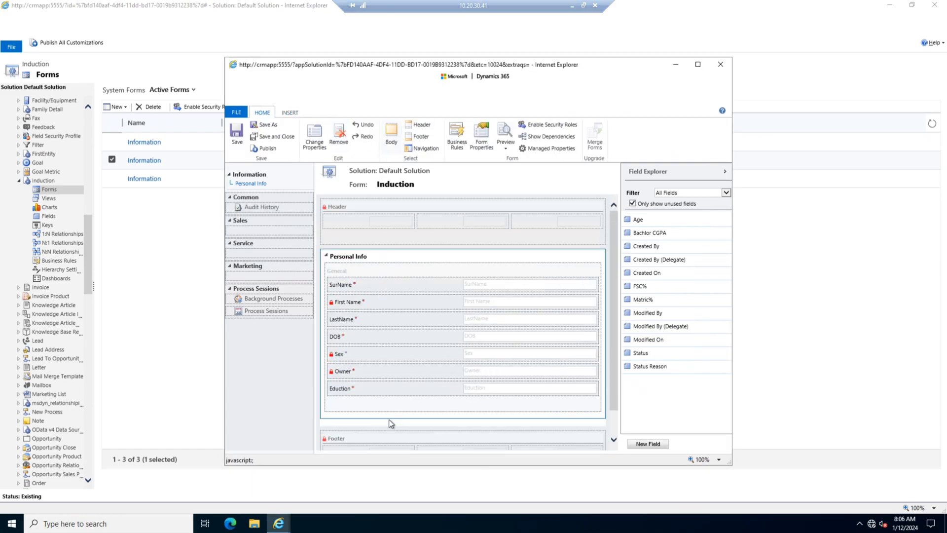
Insert a one-column tab below the Personal Info tab and set its name to Educational Data
left_click(290, 113)
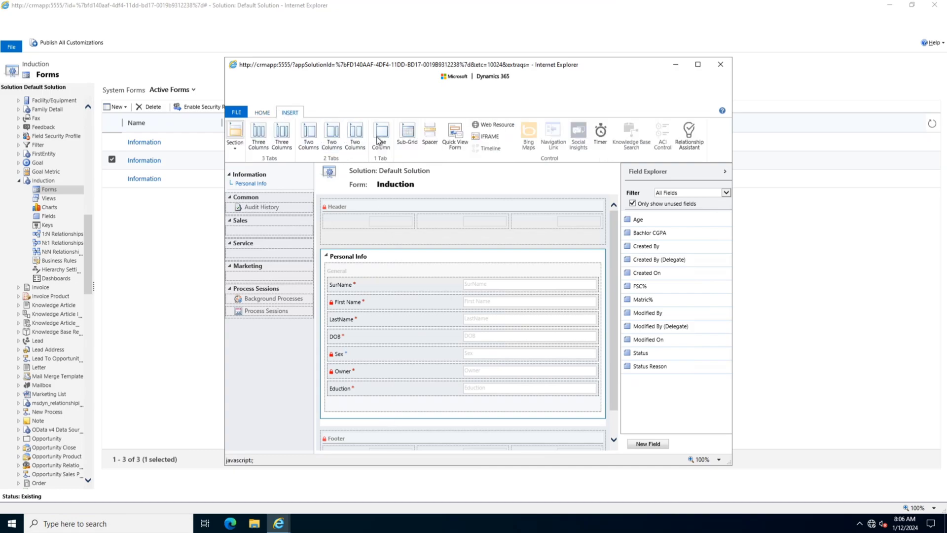
left_click(381, 134)
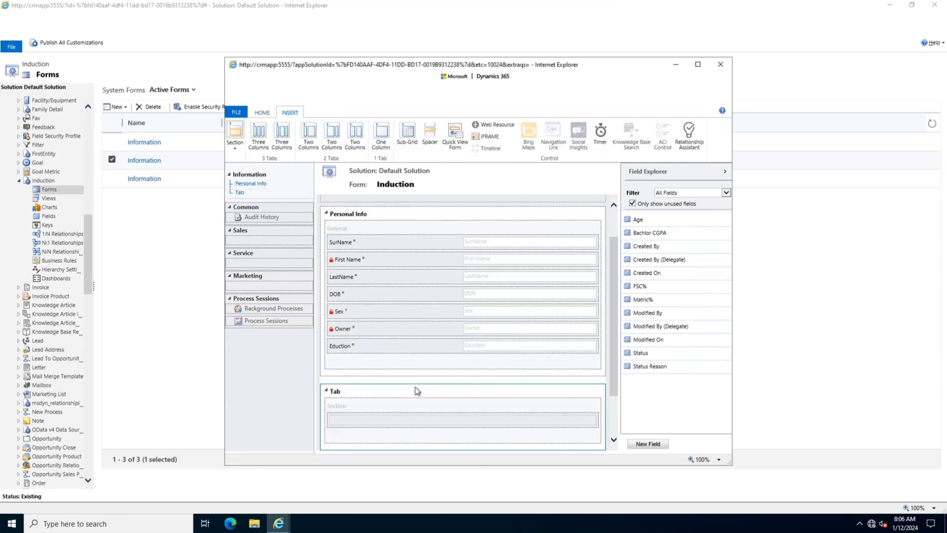
double_click(360, 389)
left_click_drag(470, 205, 407, 197)
type("Educa")
type("Data")
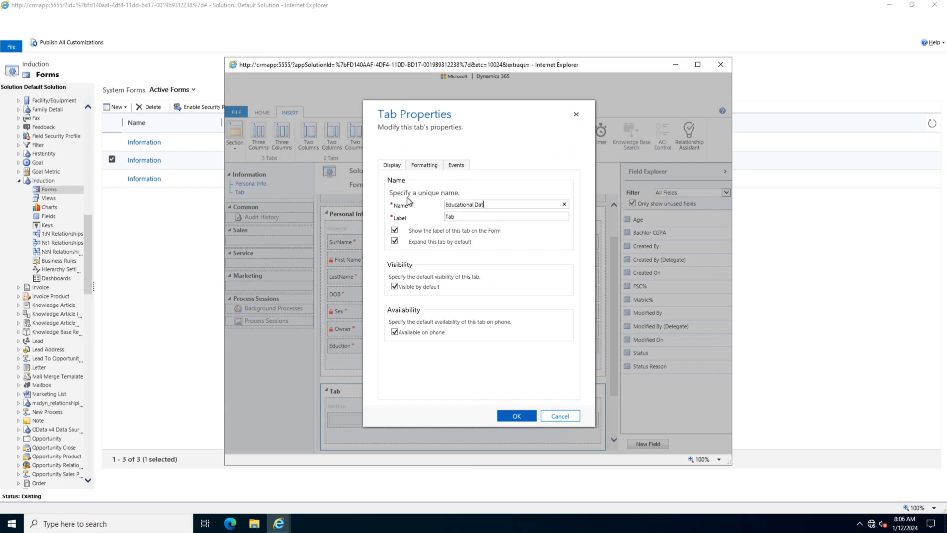
Label the new tab Educational Data, turn off expanding it by default, and apply the tab properties with the one-column layout
key("Tab")
left_click_drag(496, 202, 443, 218)
left_click(473, 216)
type("Educational Data")
left_click(473, 204)
left_click(394, 241)
left_click(424, 165)
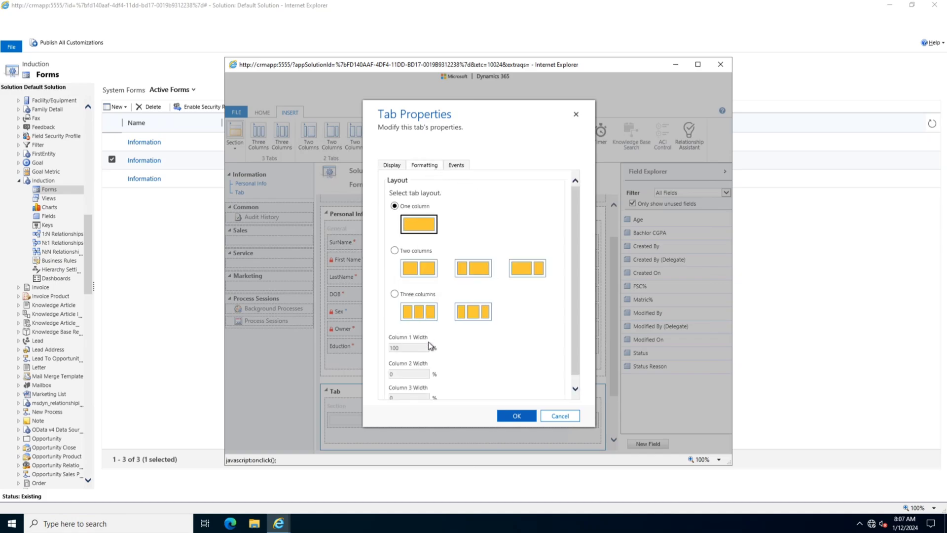
left_click(524, 417)
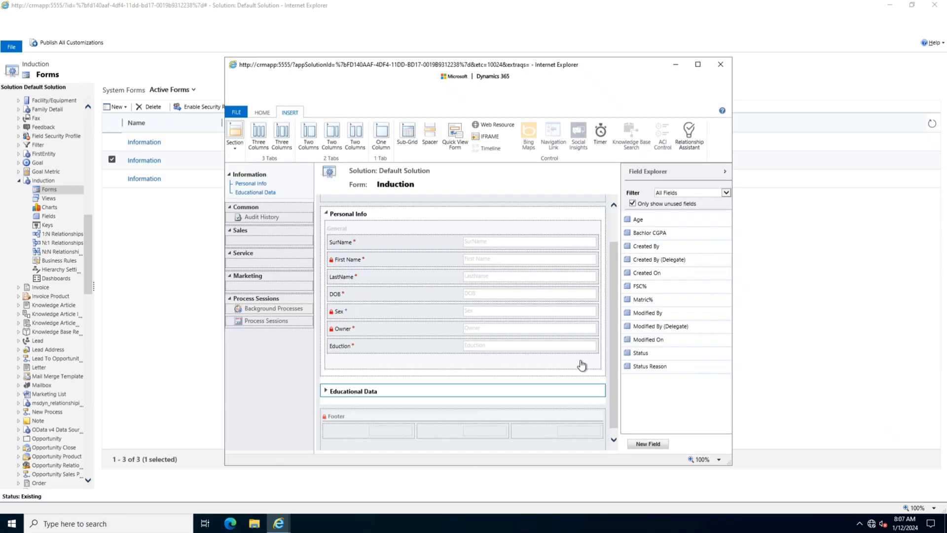
Expand the Educational Data tab and move the Eduction field from Personal Info into its section
left_click(326, 390)
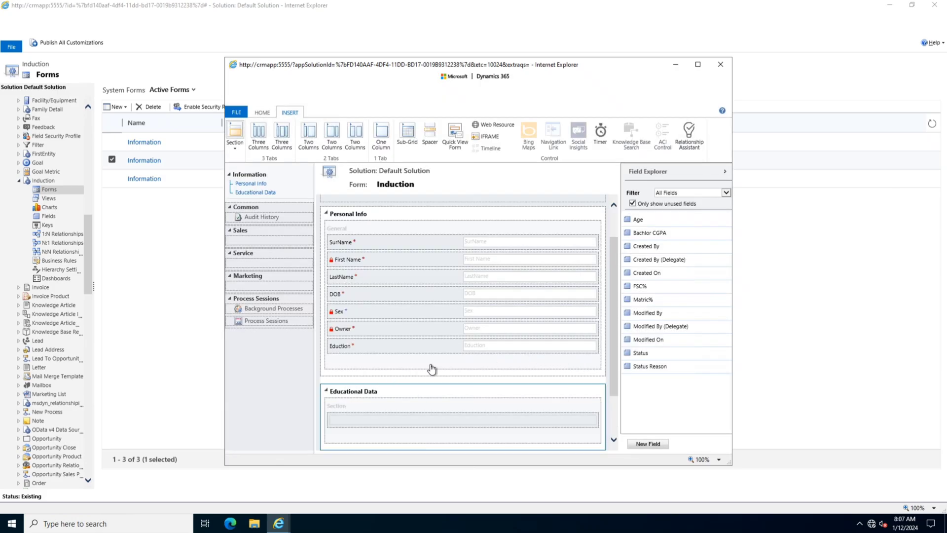
scroll(430, 370, "down", 1)
left_click_drag(379, 309, 389, 381)
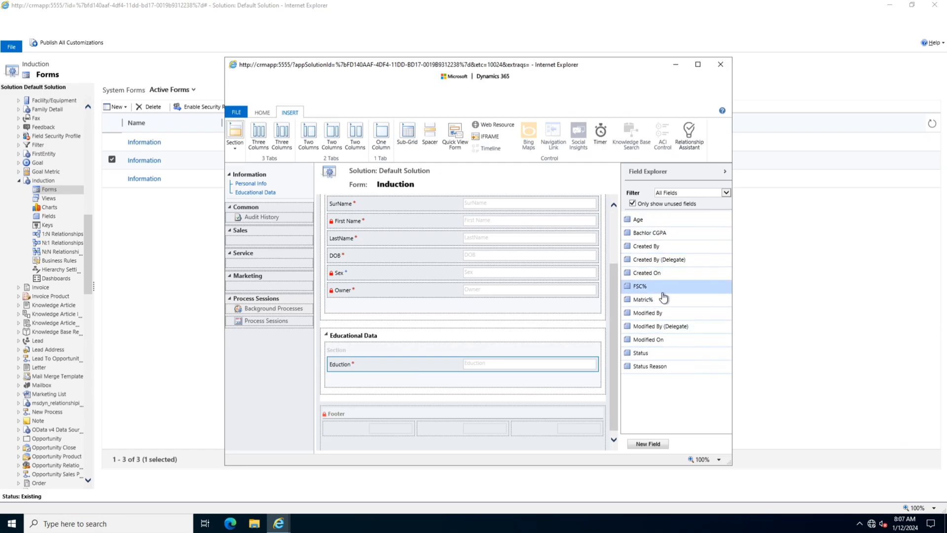
Add the Matric%, FSC% and Bachlor CGPA fields below Eduction in the Educational Data section
left_click_drag(663, 300, 374, 383)
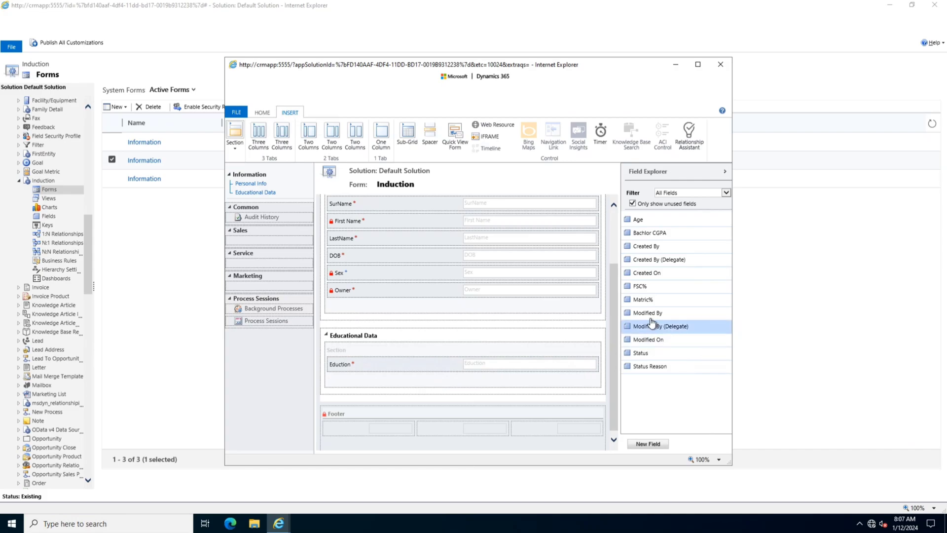
left_click_drag(652, 300, 363, 384)
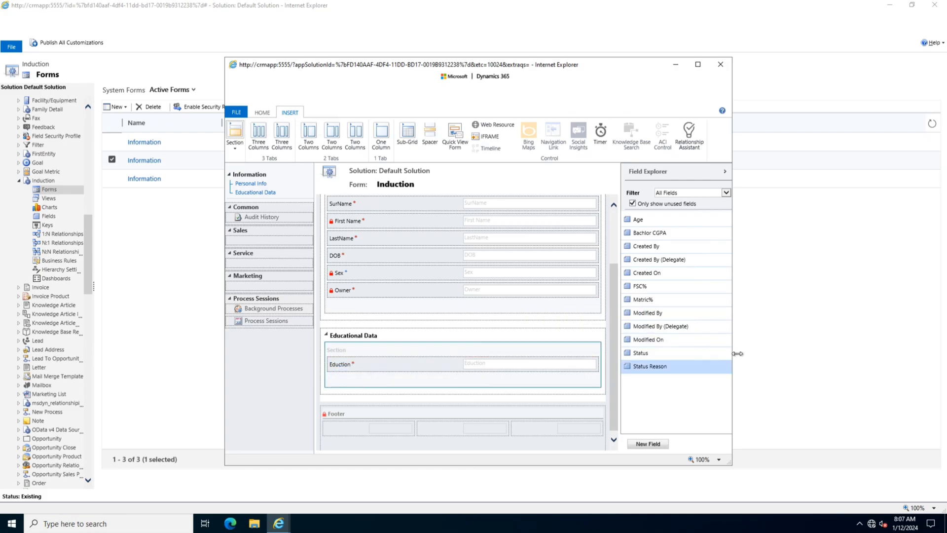
left_click_drag(640, 300, 351, 389)
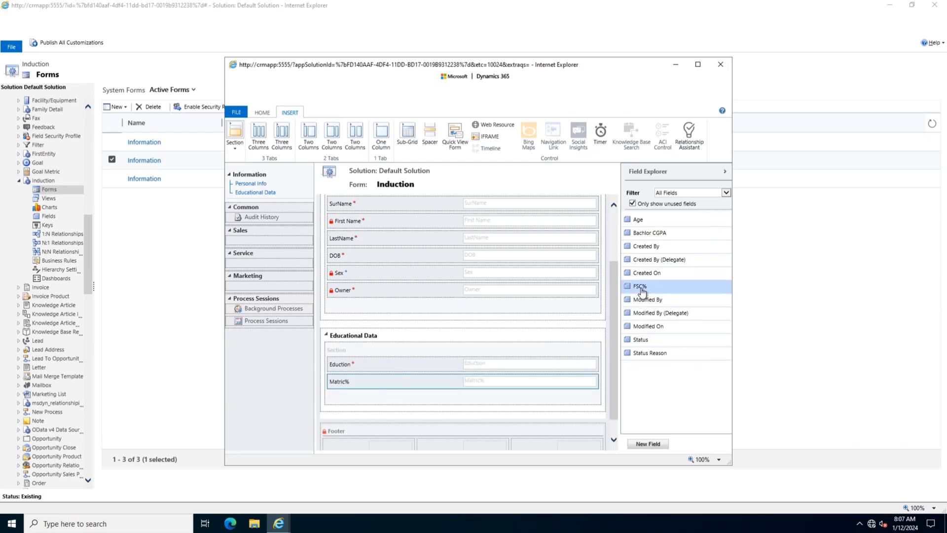
double_click(640, 288)
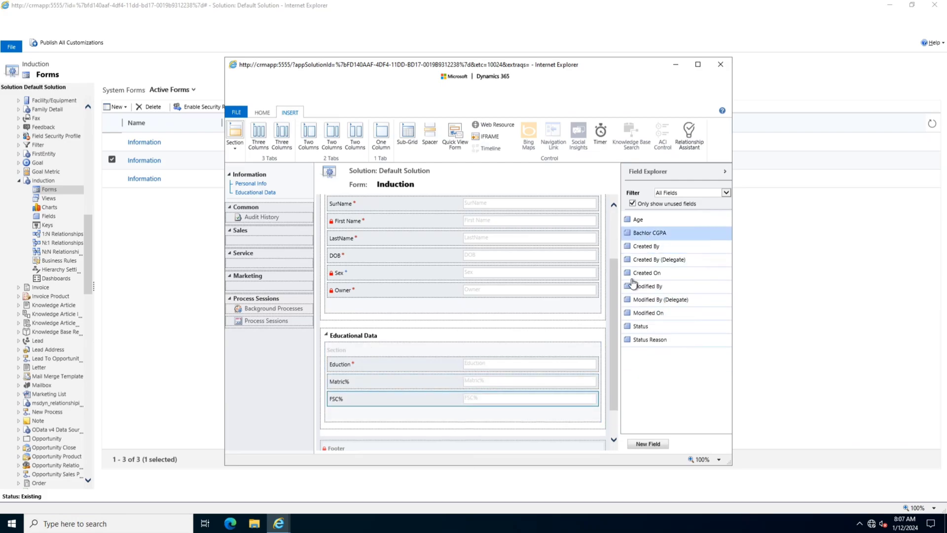
left_click_drag(640, 235, 461, 413)
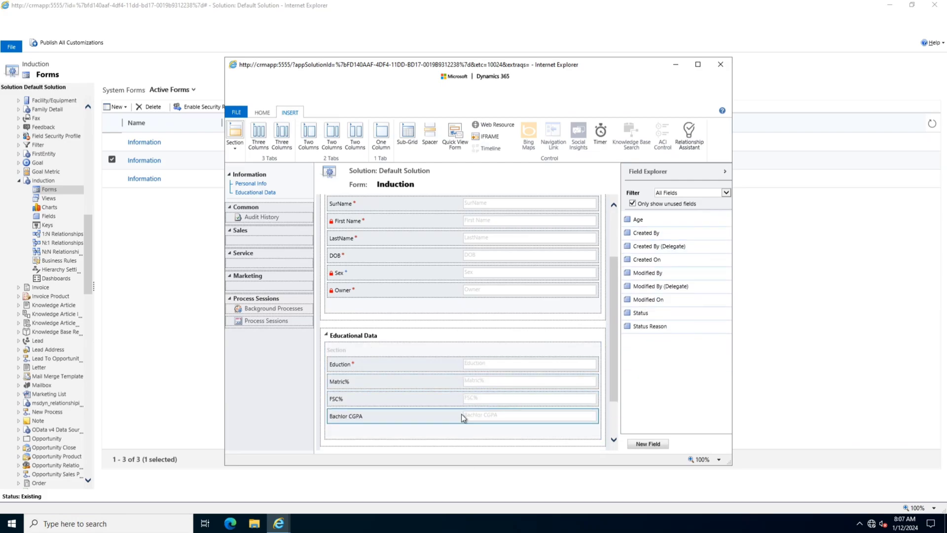
Turn off default visibility for the Matric%, FSC% and Bachlor CGPA fields on the form
double_click(397, 380)
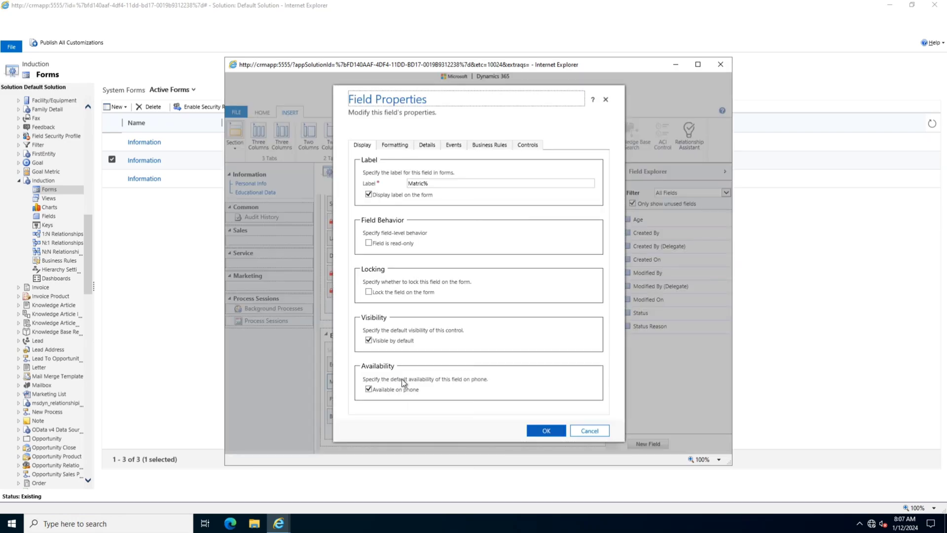
left_click(370, 341)
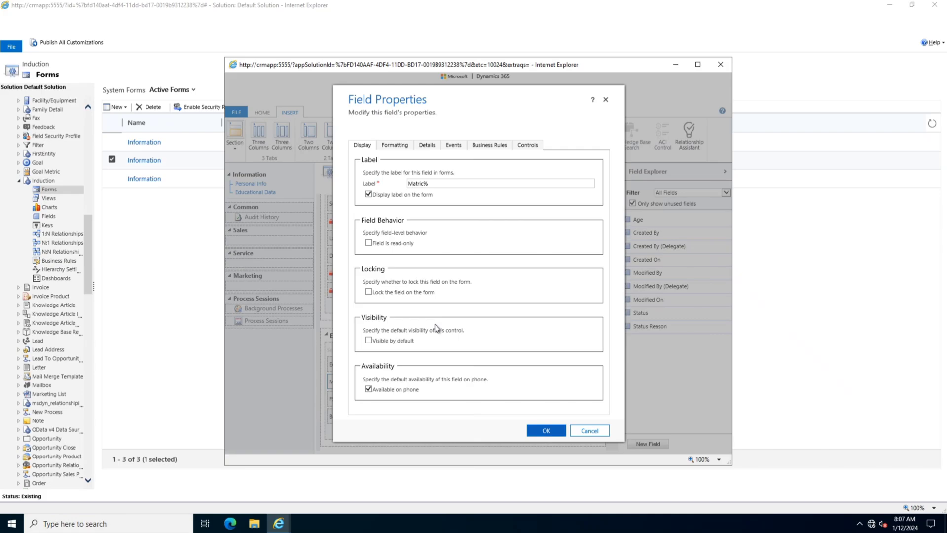
left_click(546, 430)
double_click(429, 400)
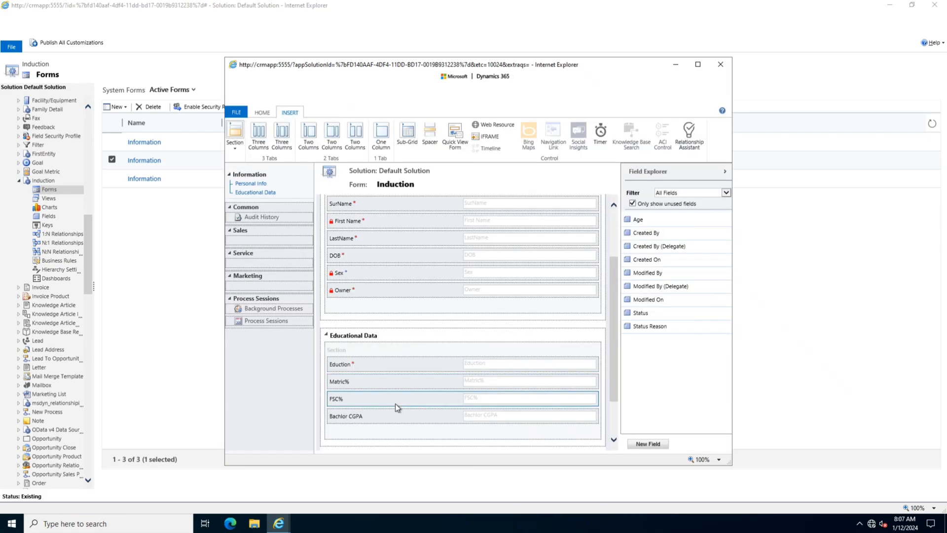
left_click(369, 340)
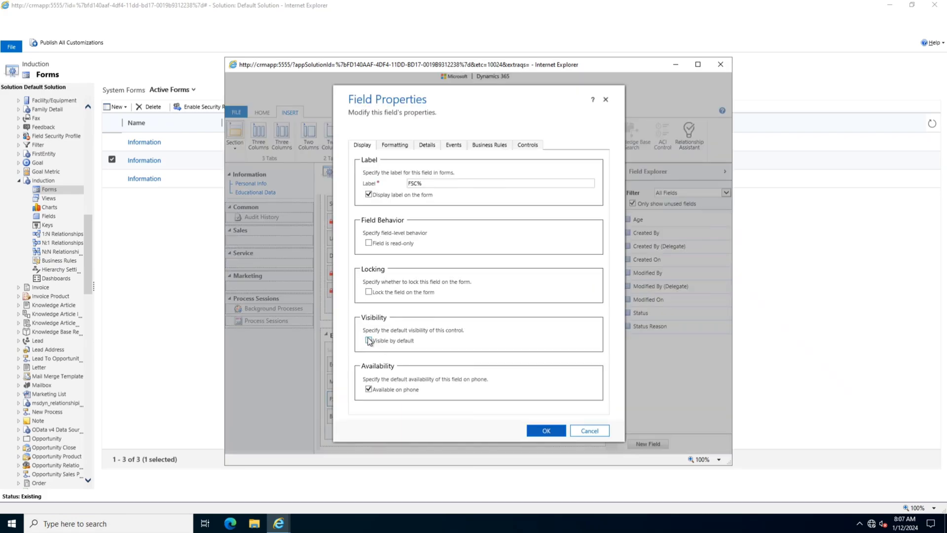
left_click(556, 434)
double_click(388, 414)
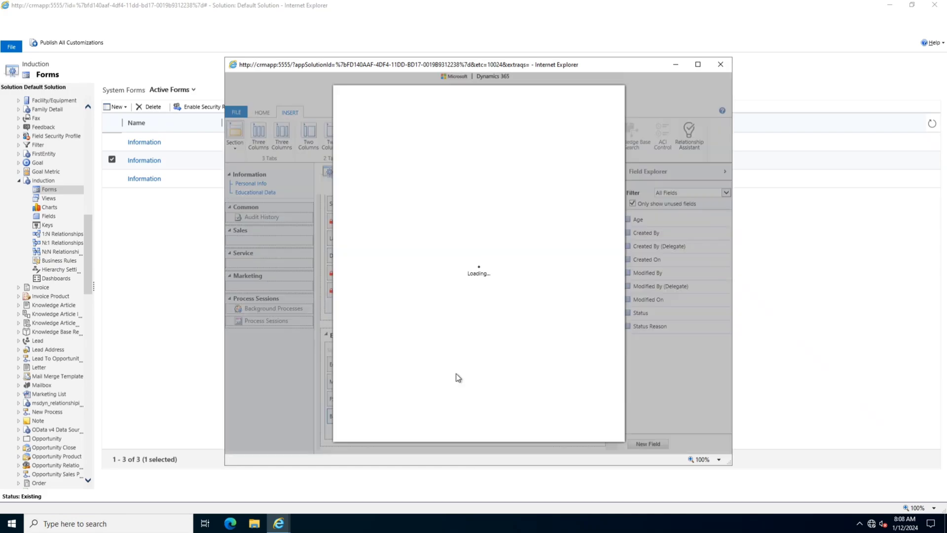
left_click(373, 341)
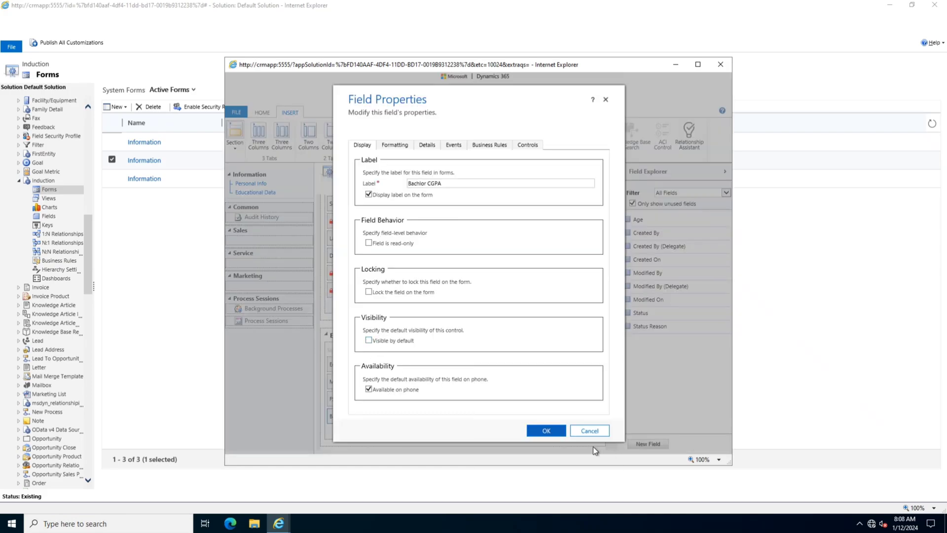
left_click(547, 433)
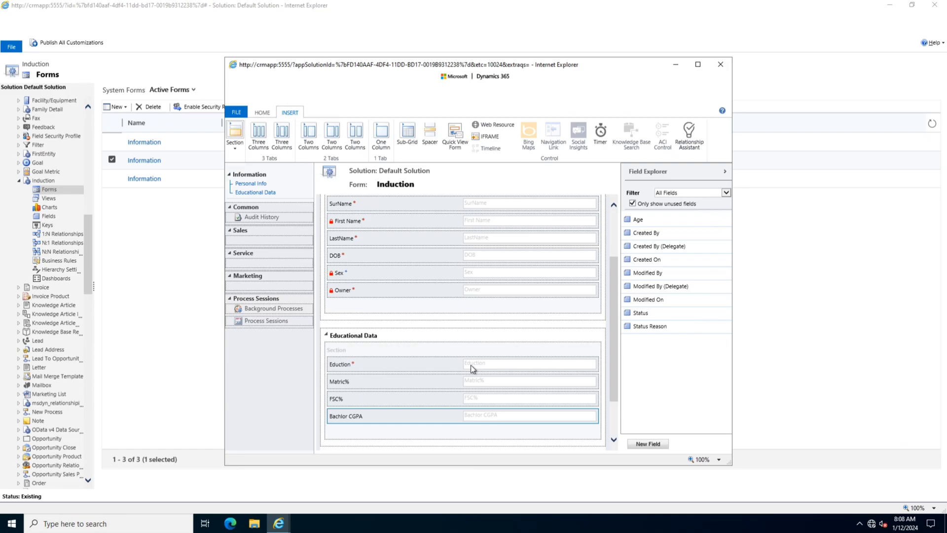
Publish the Induction form and return to the solution window
left_click_drag(345, 381, 337, 385)
left_click(262, 113)
left_click(268, 148)
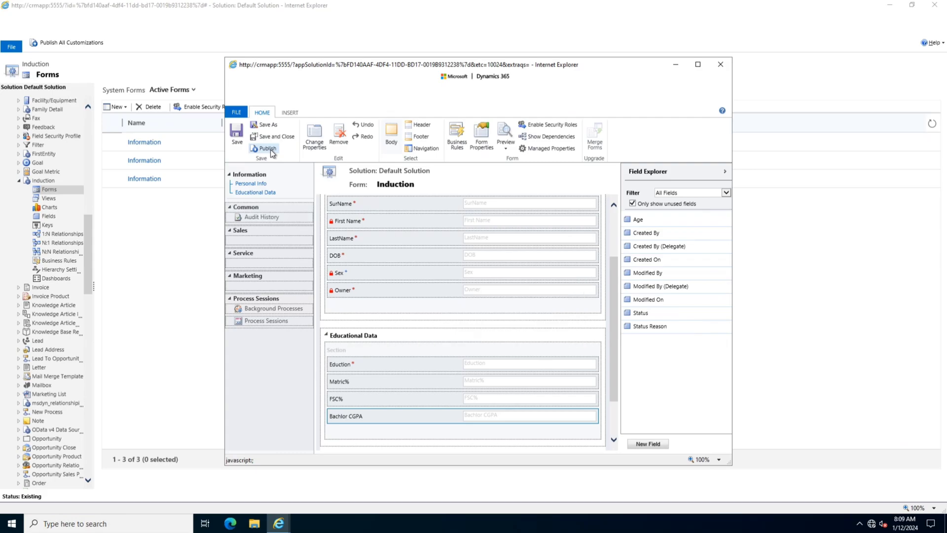
left_click(142, 88)
Open the Active Induction view from the entity's views and add the Eduction column to it
left_click(49, 198)
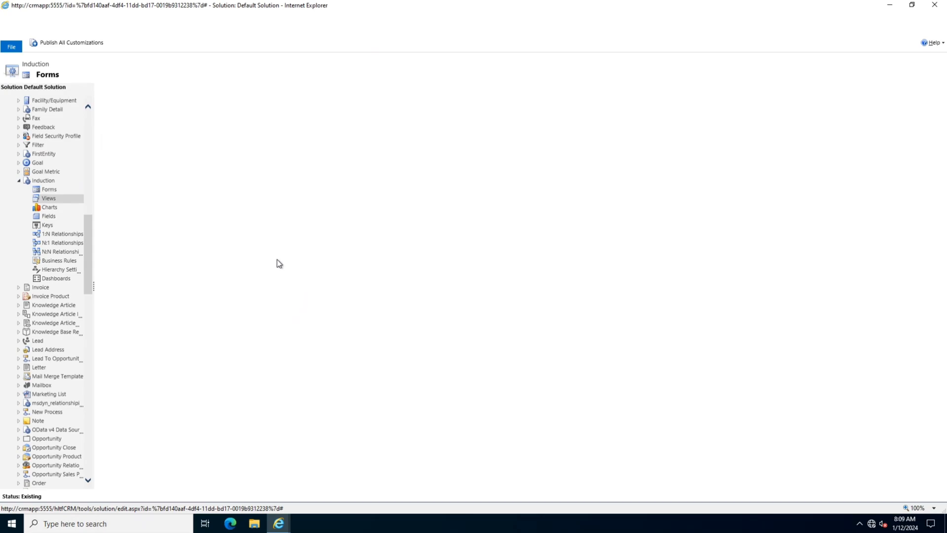
double_click(150, 142)
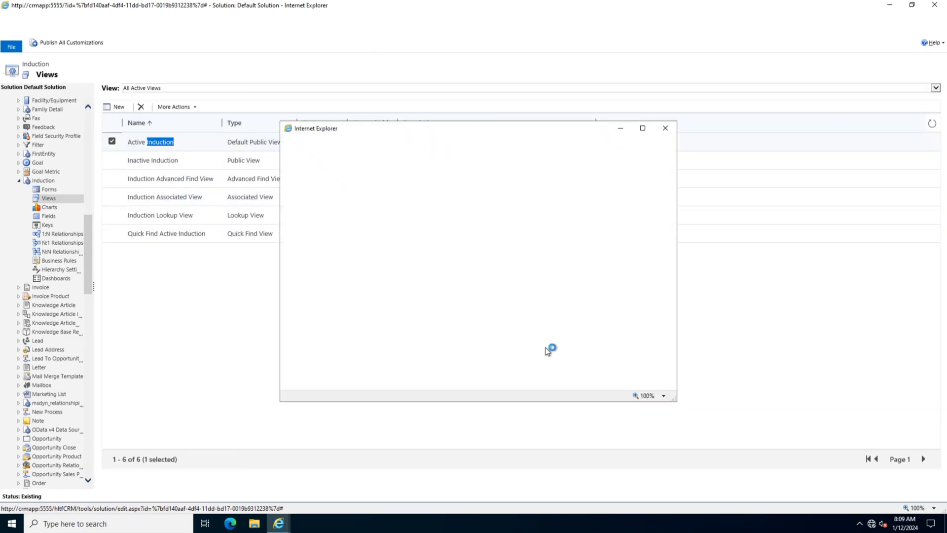
left_click_drag(500, 320, 564, 320)
left_click(630, 301)
left_click(361, 294)
left_click(541, 351)
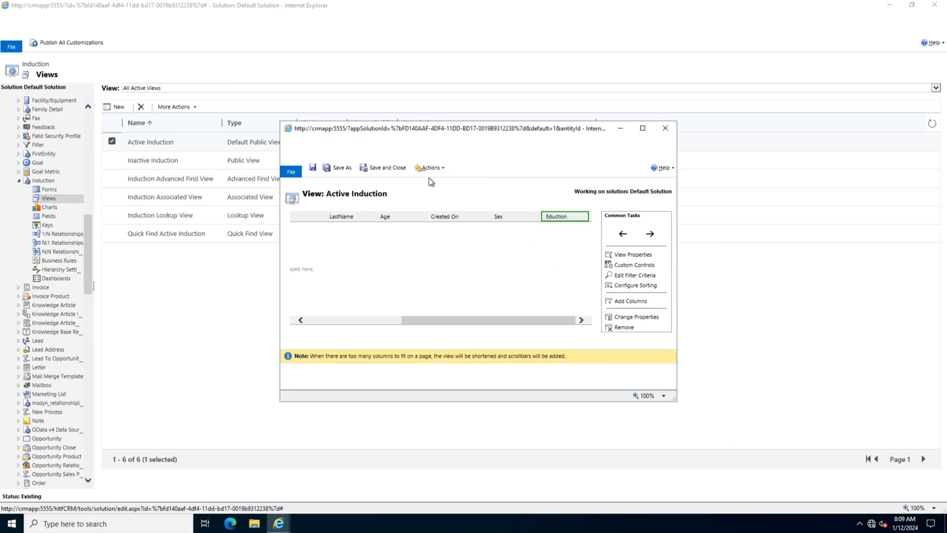
Save and close the Active Induction view, and publish all customizations
left_click(315, 168)
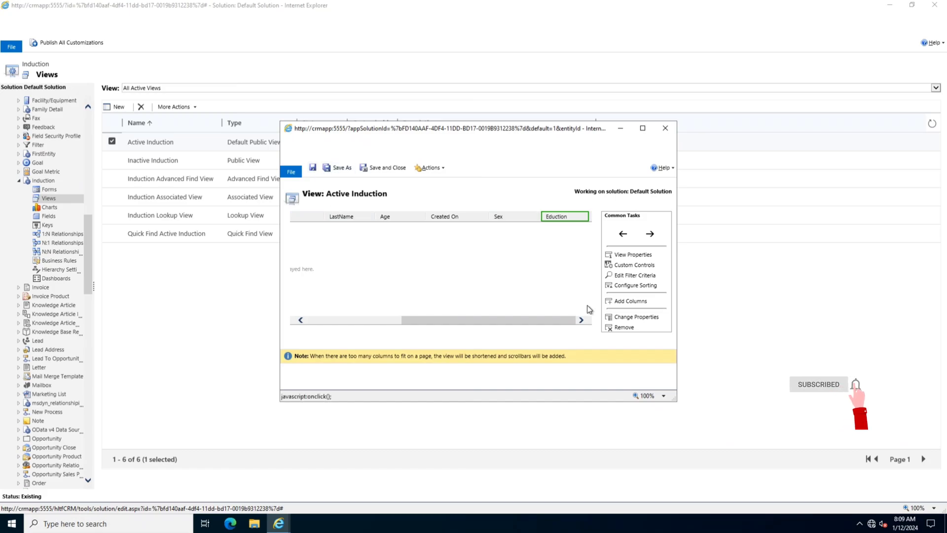
left_click(672, 129)
left_click(88, 46)
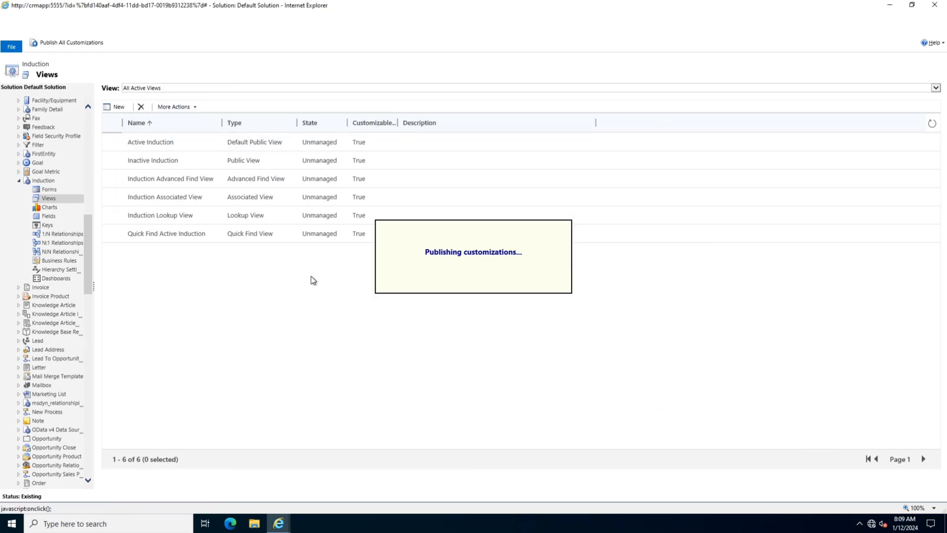
Close the solution window and open the existing Induction record from the HRM area
left_click(935, 5)
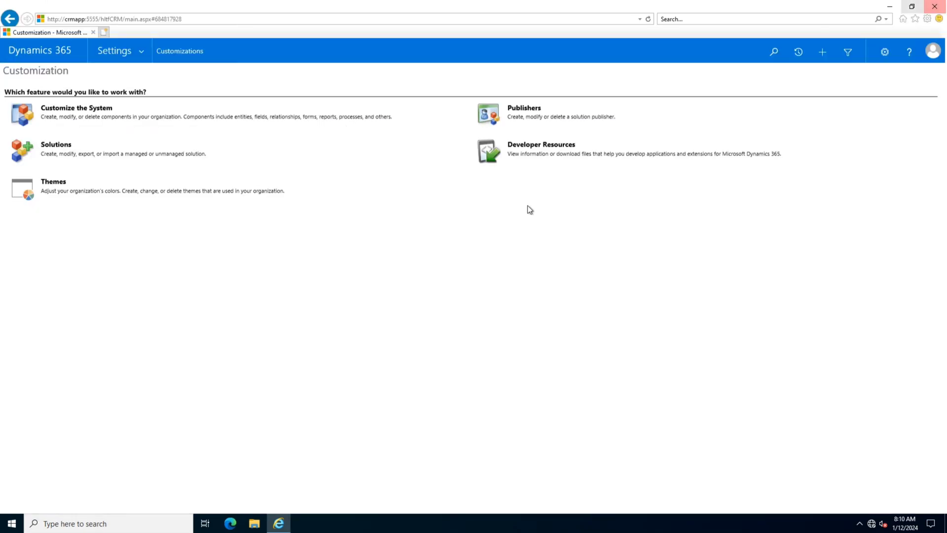
left_click(138, 52)
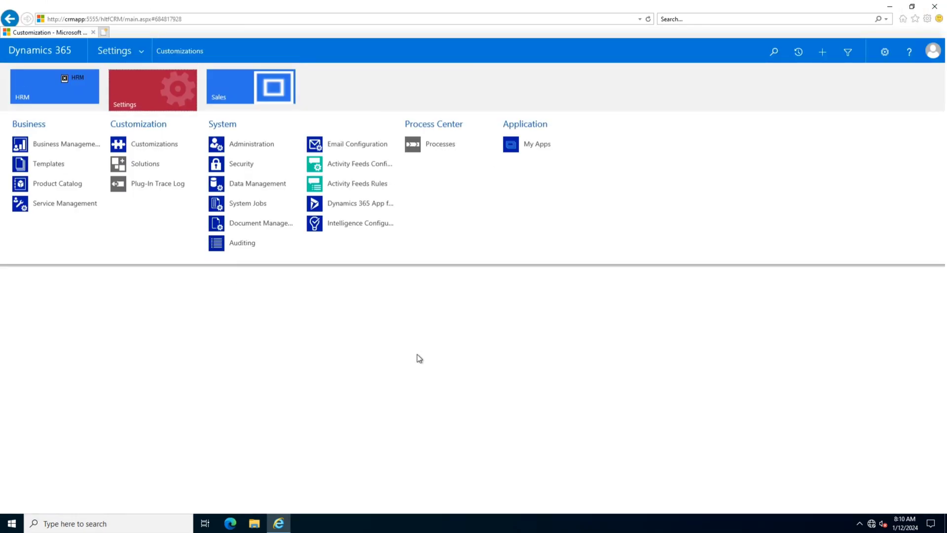
left_click(55, 94)
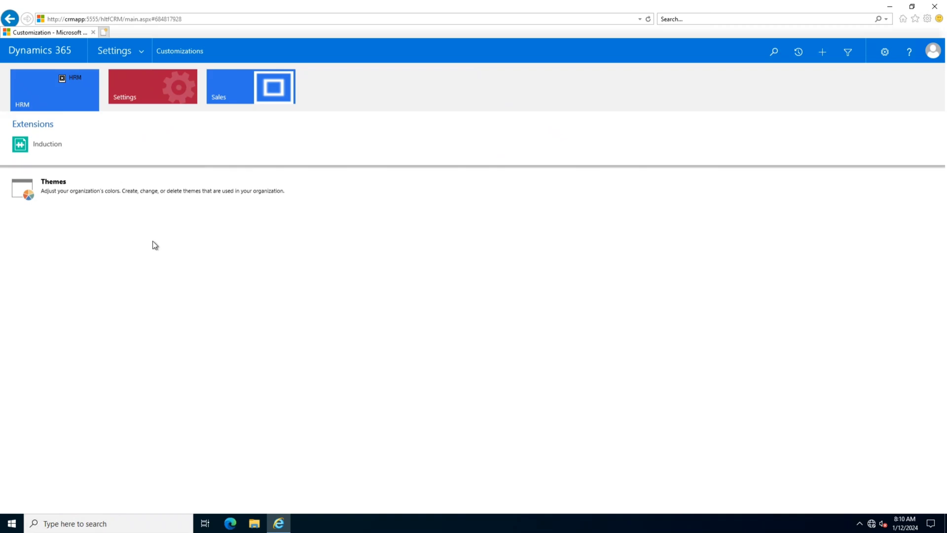
left_click(47, 144)
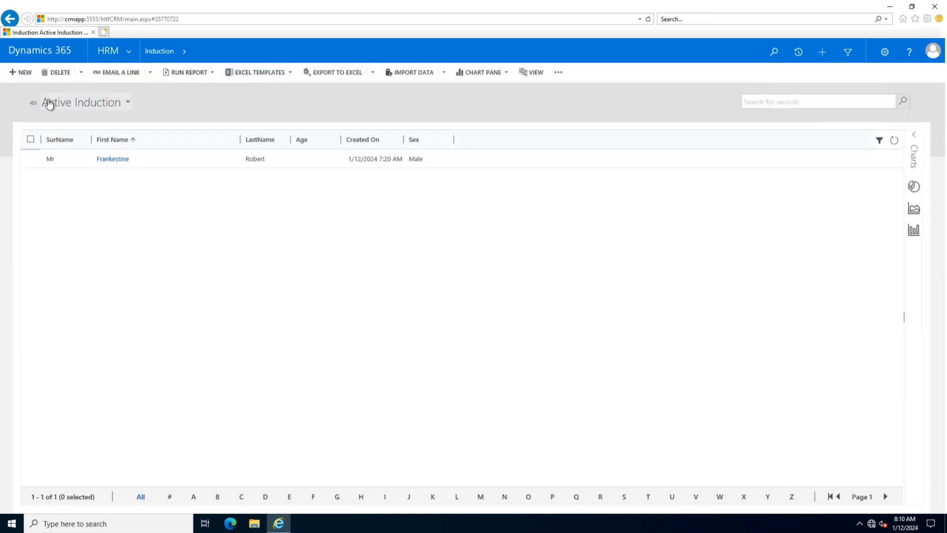
left_click(104, 160)
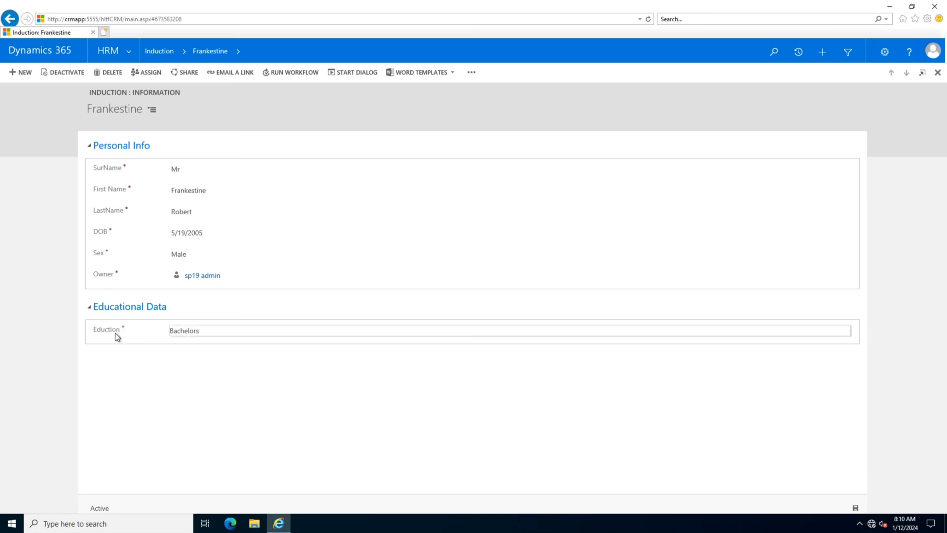
Set the record's Eduction field to Matric and save the record
left_click(209, 336)
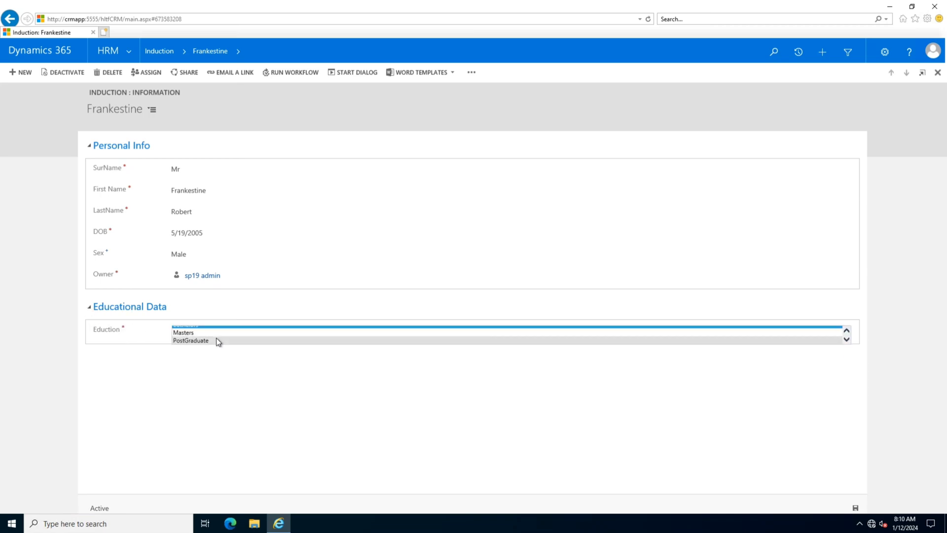
left_click(216, 337)
left_click(218, 333)
left_click(206, 341)
left_click(216, 330)
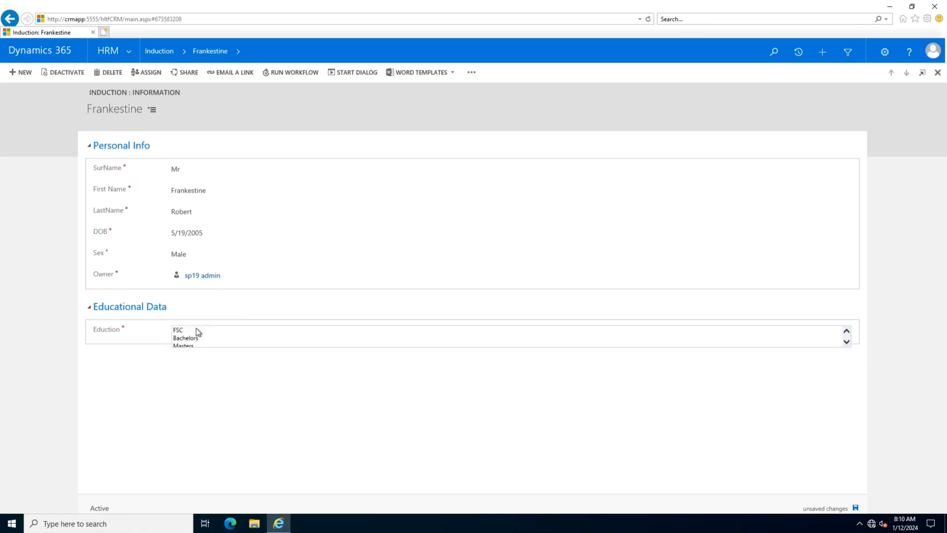
scroll(196, 328, "up", 1)
left_click(195, 328)
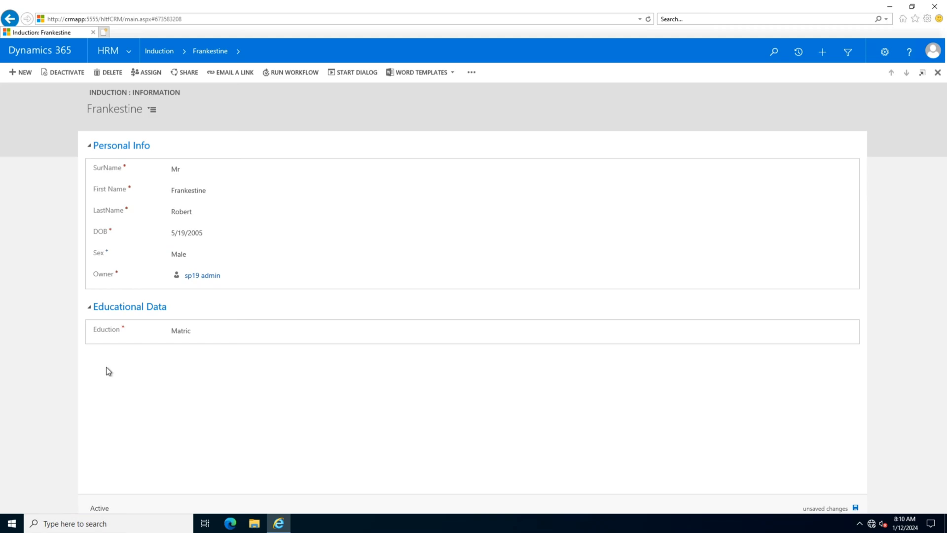
key("ctrl+s")
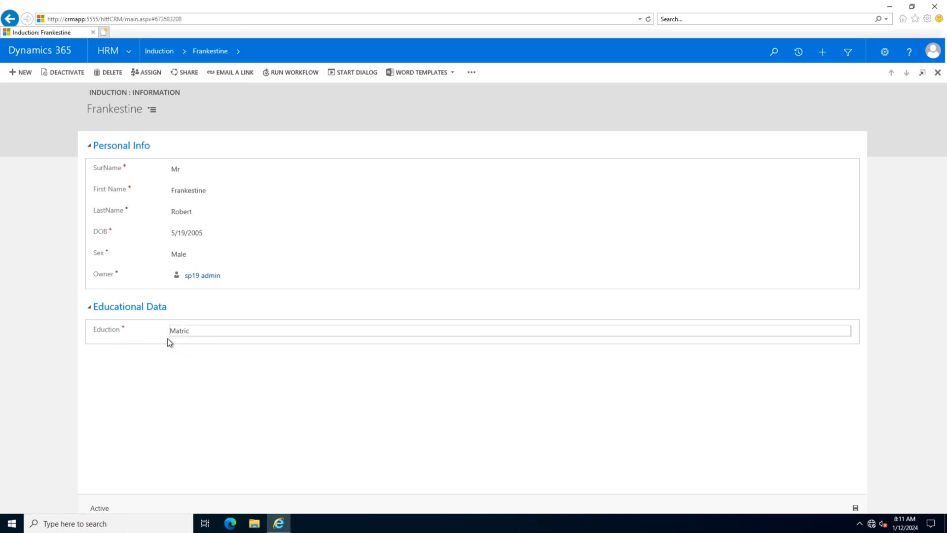
left_click(193, 331)
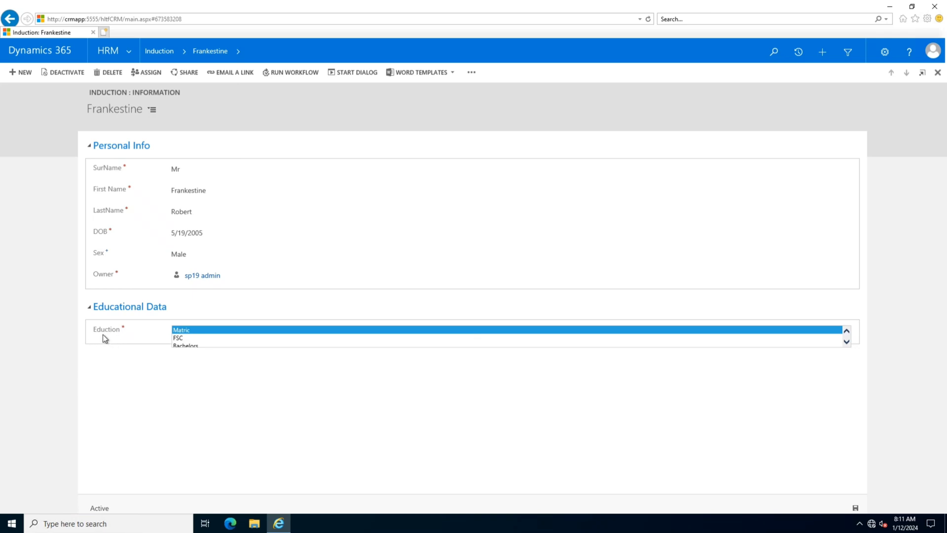
left_click(188, 432)
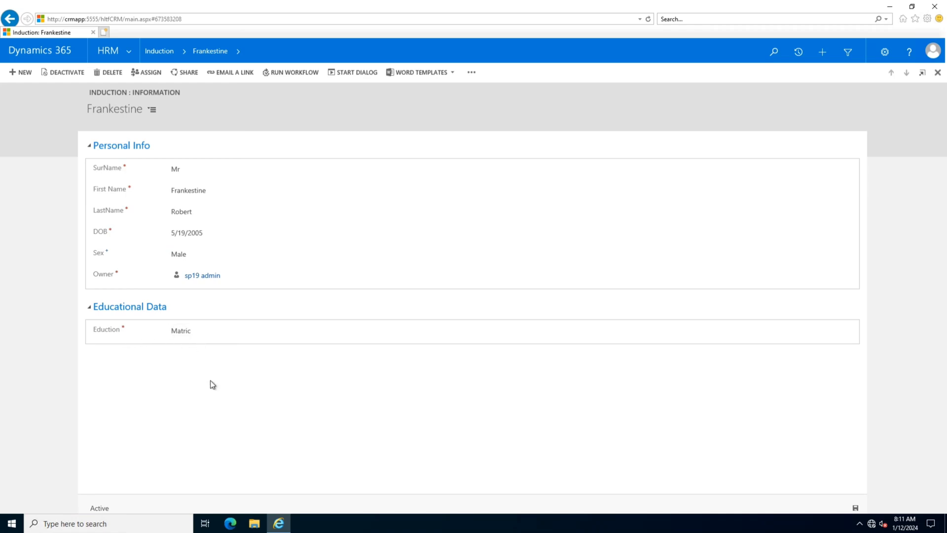
Go to the Customizations area in Settings and open Customize the System
left_click(129, 55)
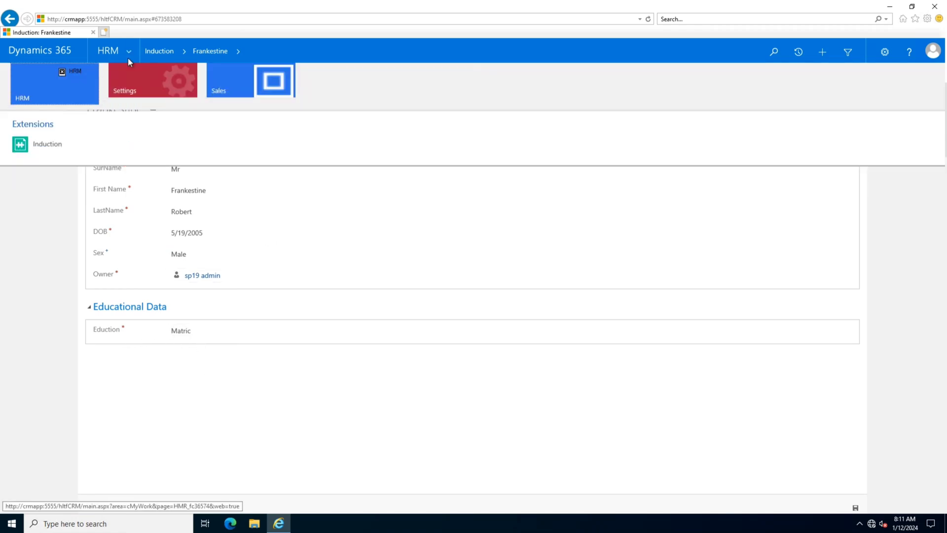
left_click(187, 91)
left_click(150, 144)
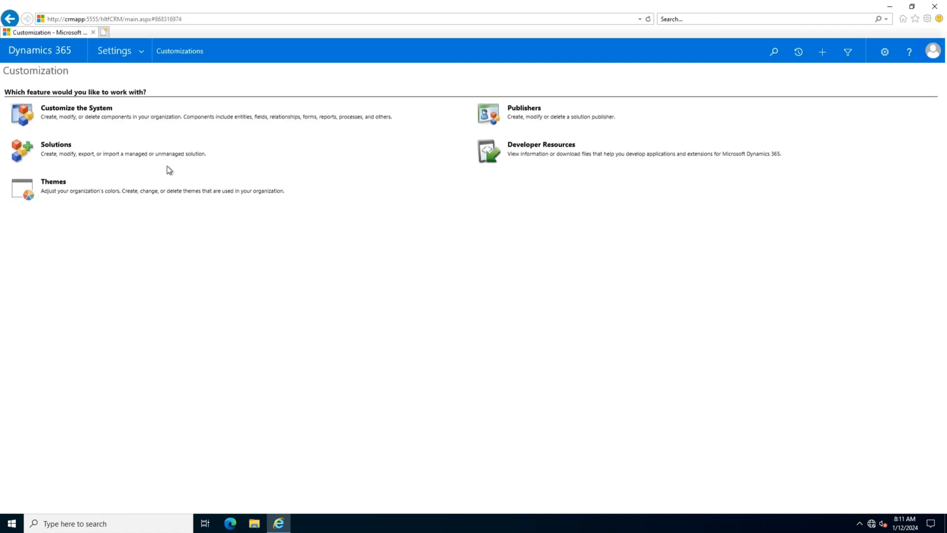
left_click(96, 108)
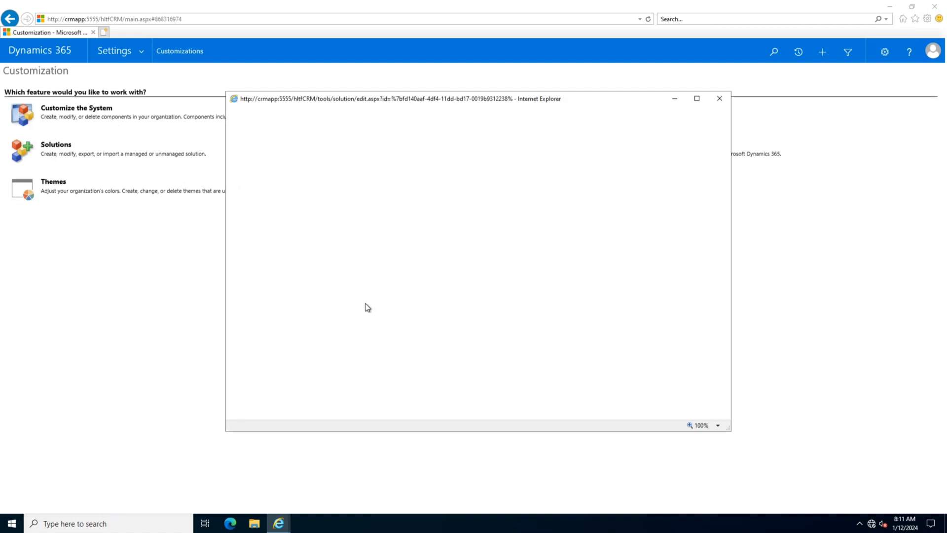
Filter the solution's entities to the Custom view and open the Induction entity
left_click(265, 218)
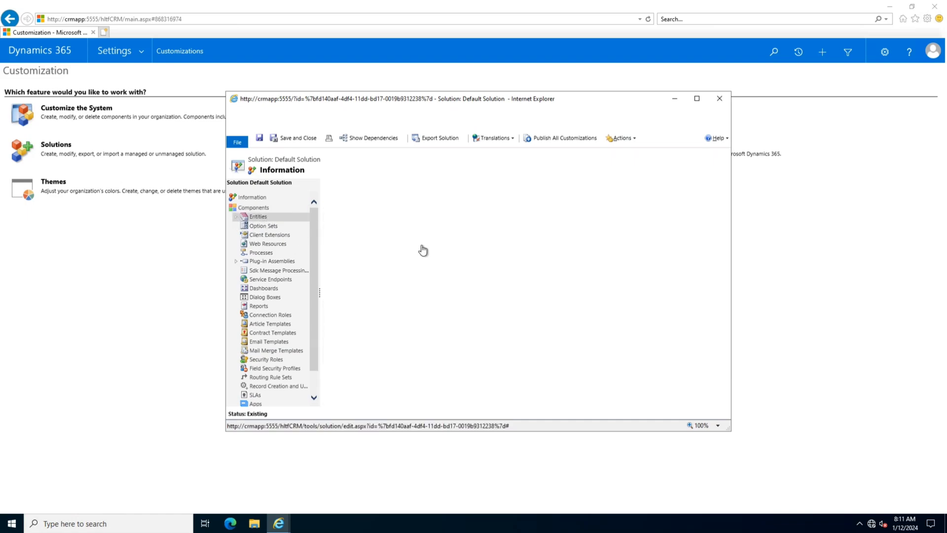
left_click(550, 186)
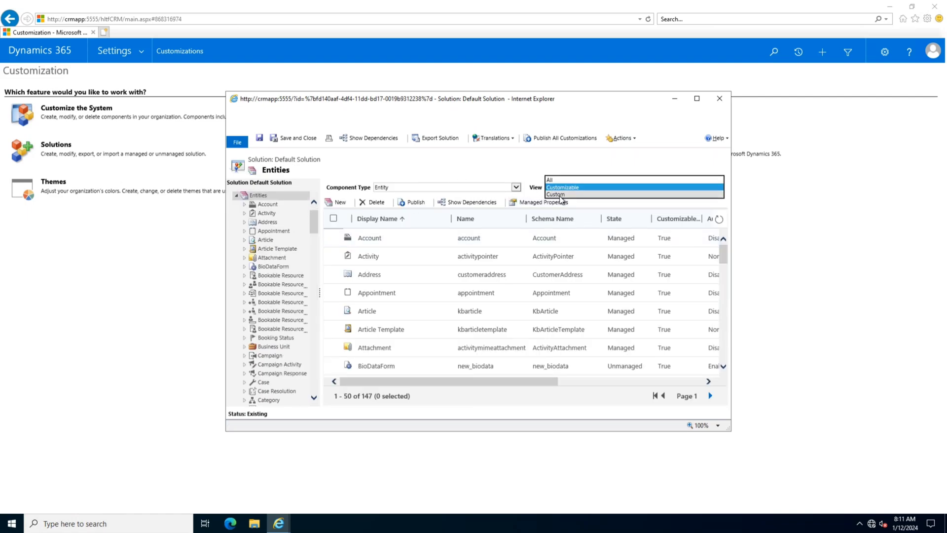
left_click(562, 201)
scroll(427, 317, "down", 8)
scroll(372, 347, "up", 3)
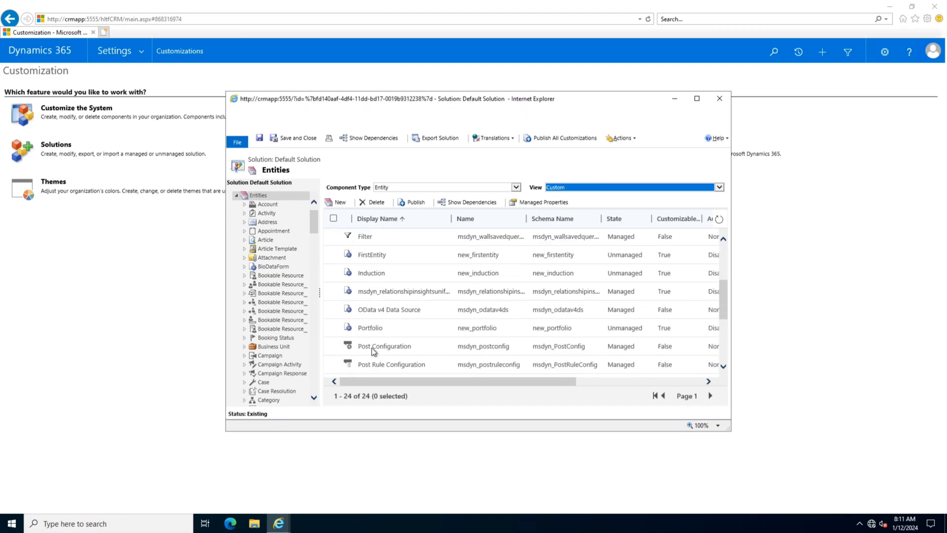
double_click(372, 271)
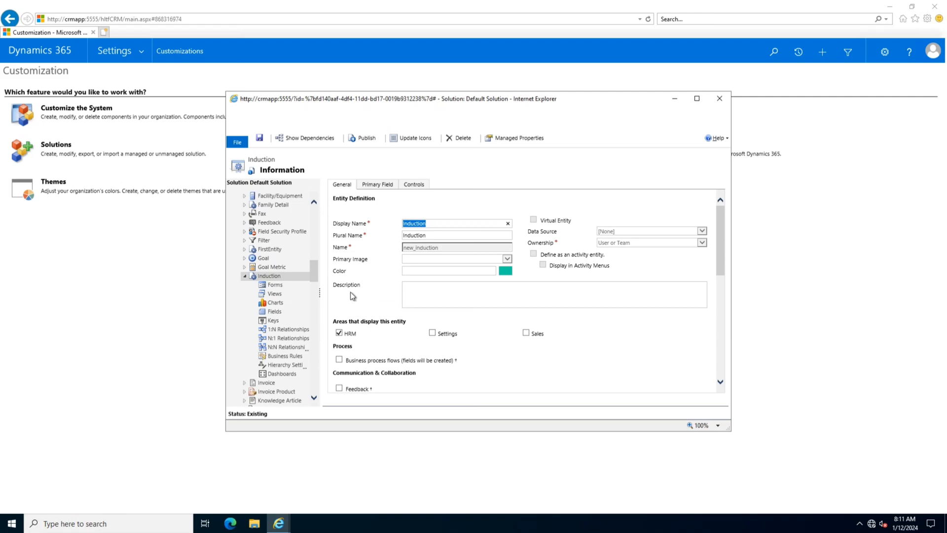
Open the Induction entity's Main type Information form in the form editor and select its Eduction field
left_click(275, 285)
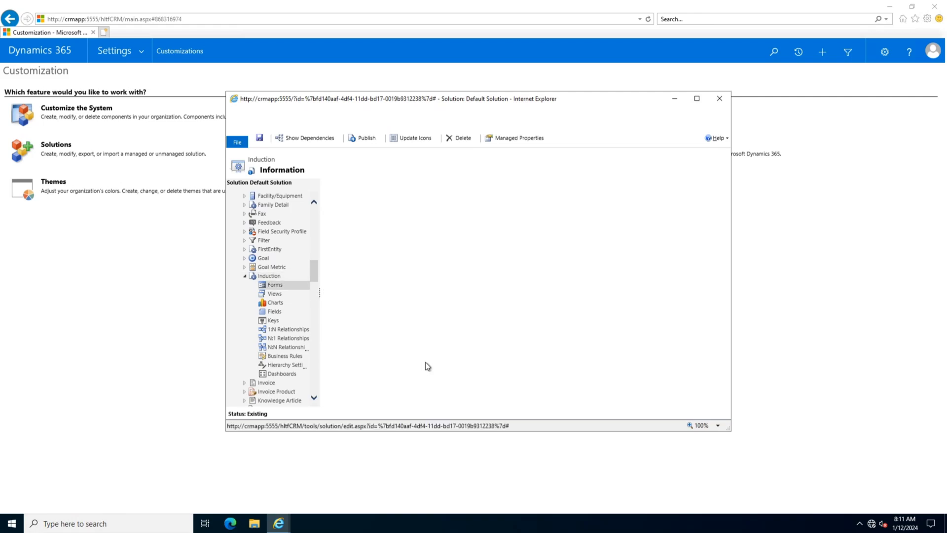
left_click(390, 256)
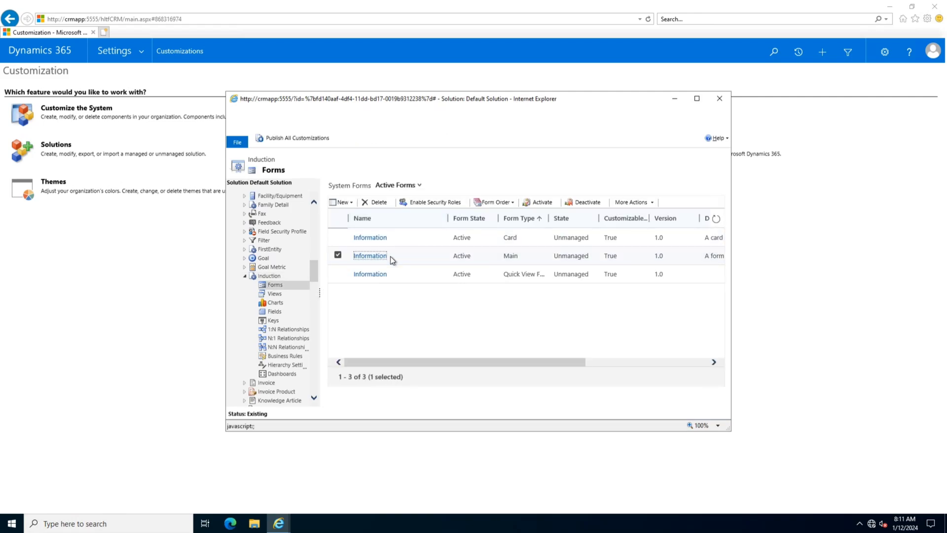
left_click(697, 67)
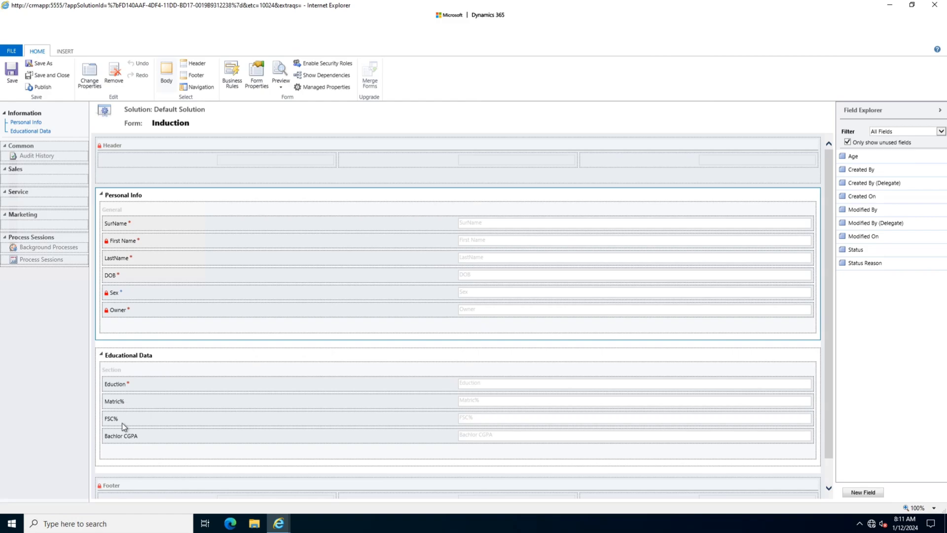
left_click(486, 384)
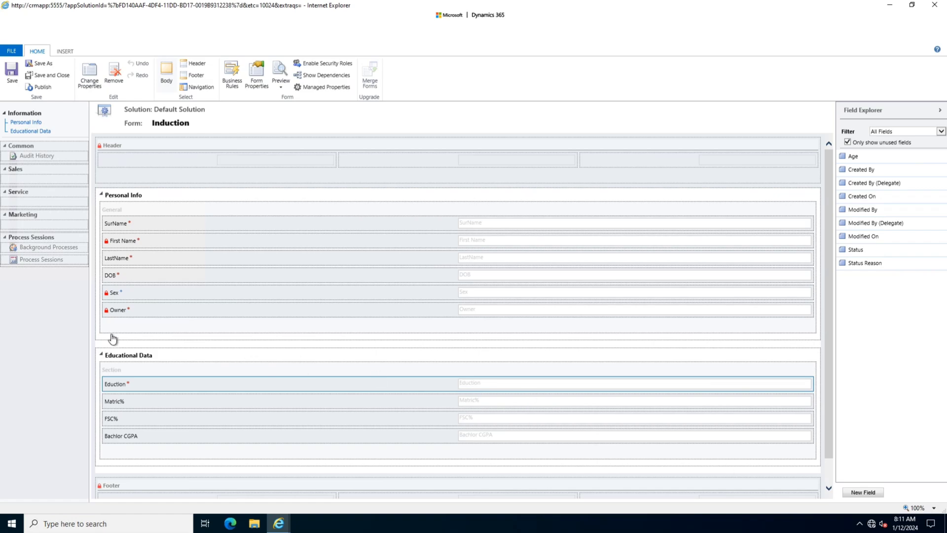
Start a new field with display name Masters CGPA, auditing disabled and data type Decimal Number
left_click(856, 496)
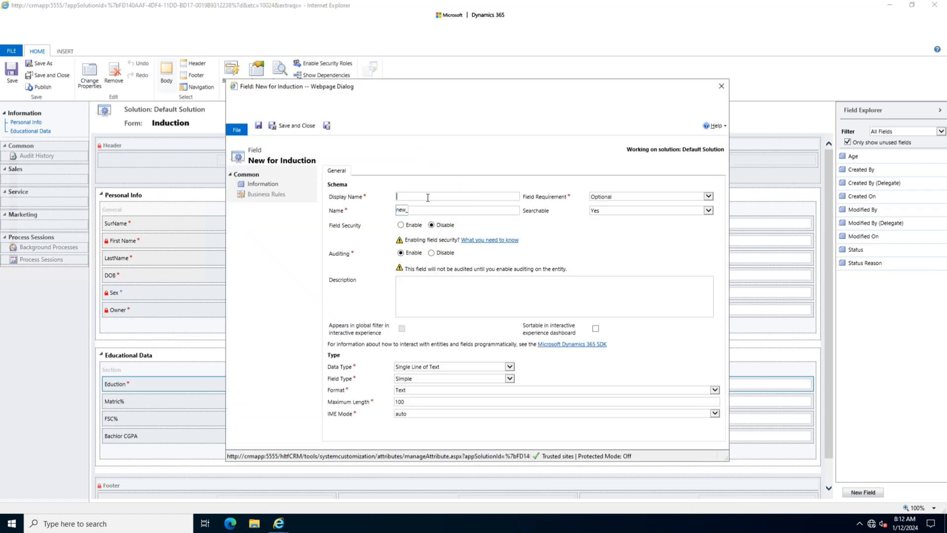
type("Masters CGPA")
left_click(453, 213)
left_click(623, 197)
left_click(630, 221)
left_click(431, 252)
left_click(416, 367)
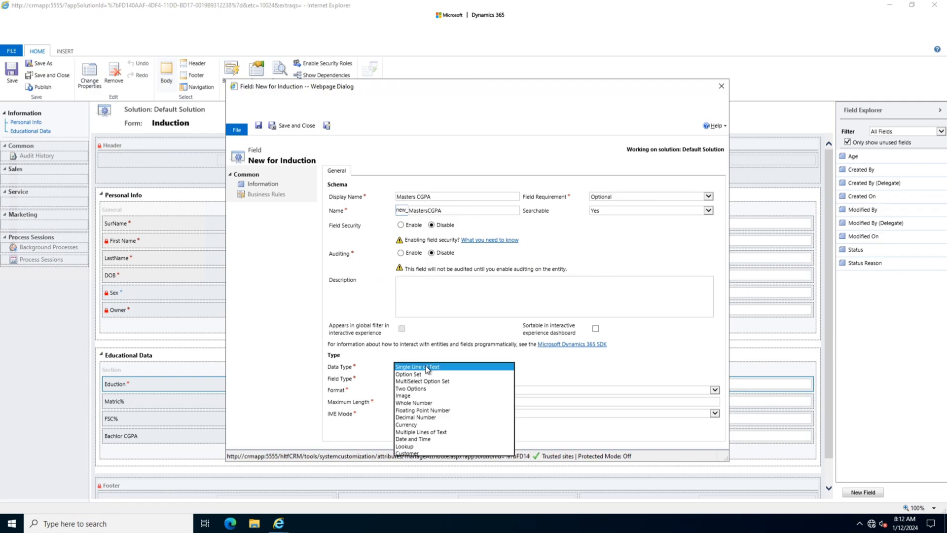
left_click(414, 417)
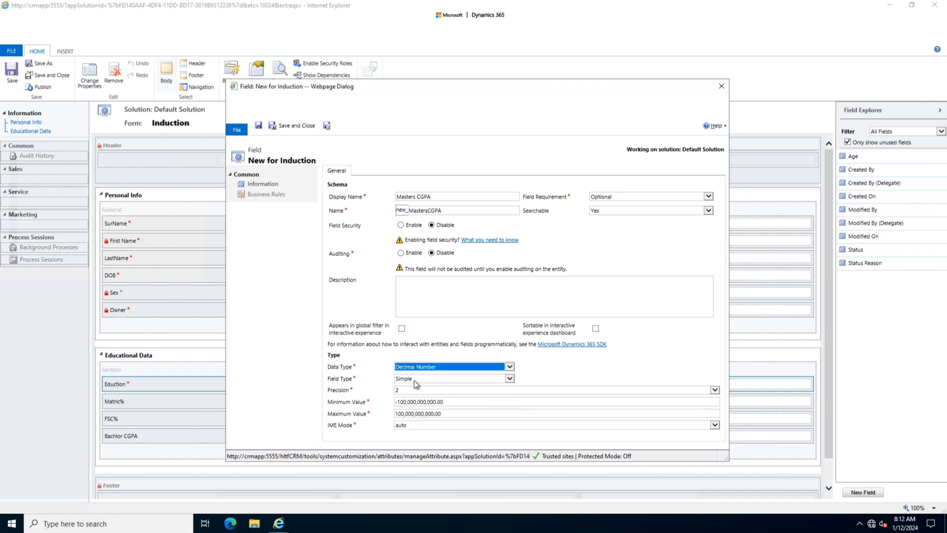
Set the Masters CGPA field's minimum to 1, maximum to 4 and precision to 1, and save and close it
left_click(461, 401)
type("1")
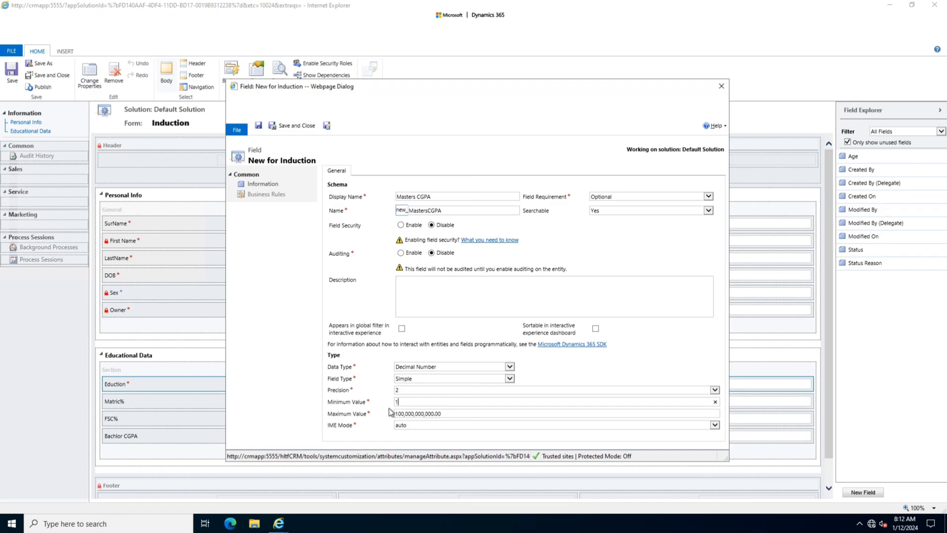
left_click(451, 414)
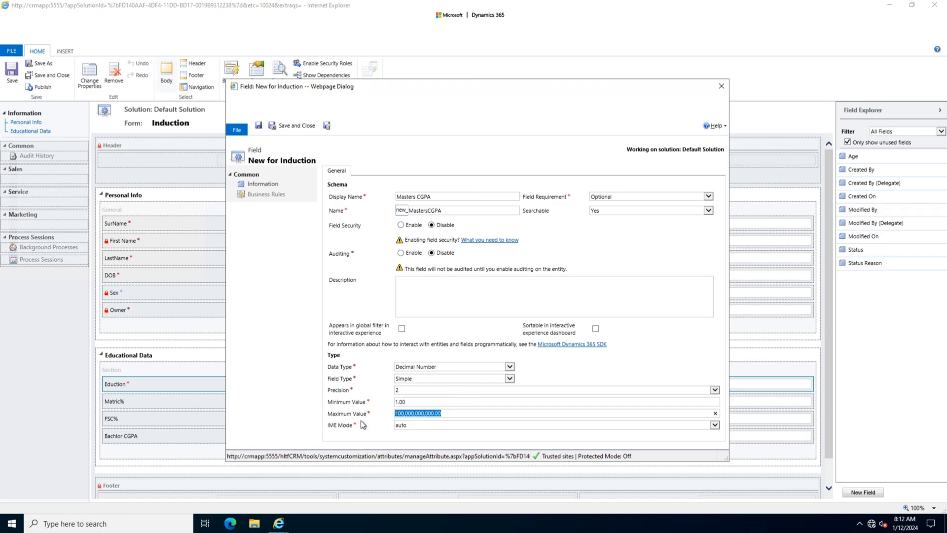
left_click(403, 390)
left_click(405, 384)
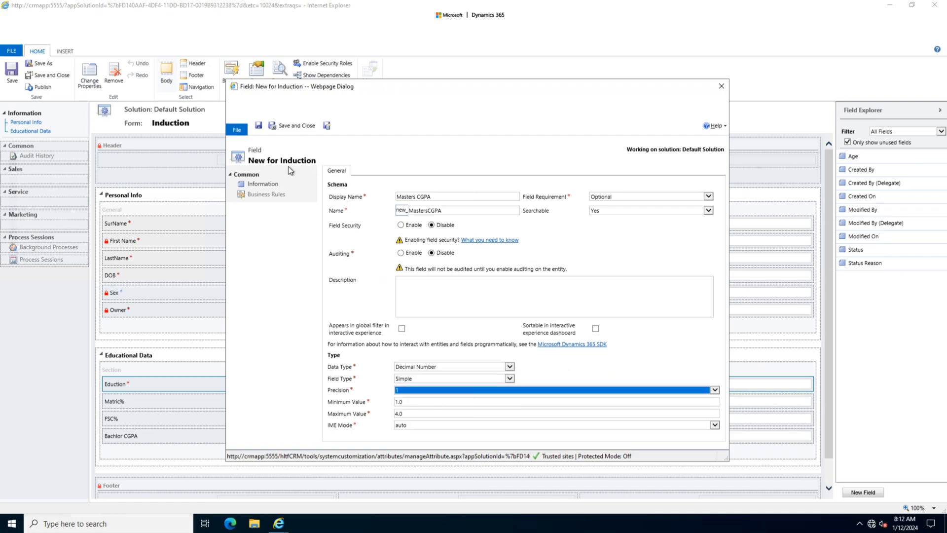
left_click(282, 127)
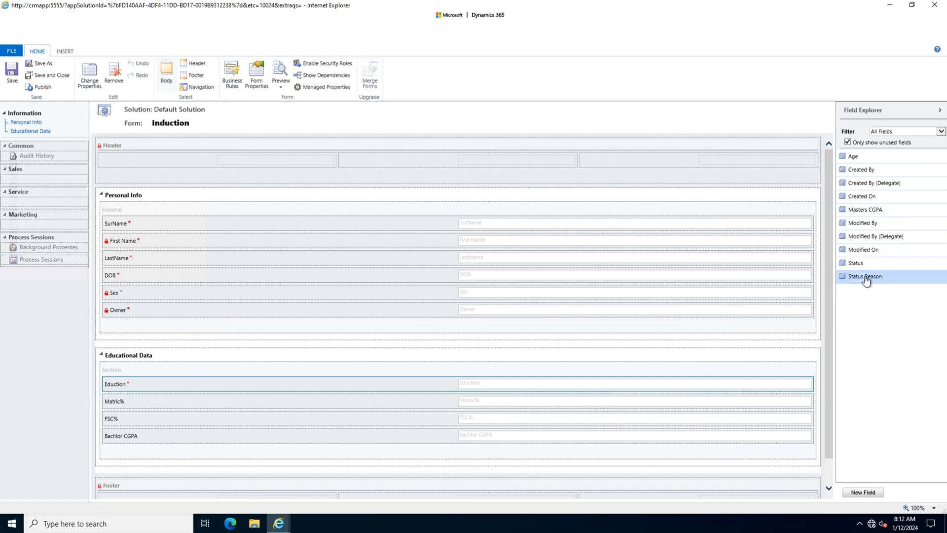
Place the Masters CGPA field below Bachlor CGPA in the Educational Data section and turn off its default visibility
left_click_drag(866, 210, 181, 455)
left_click(187, 456)
double_click(182, 453)
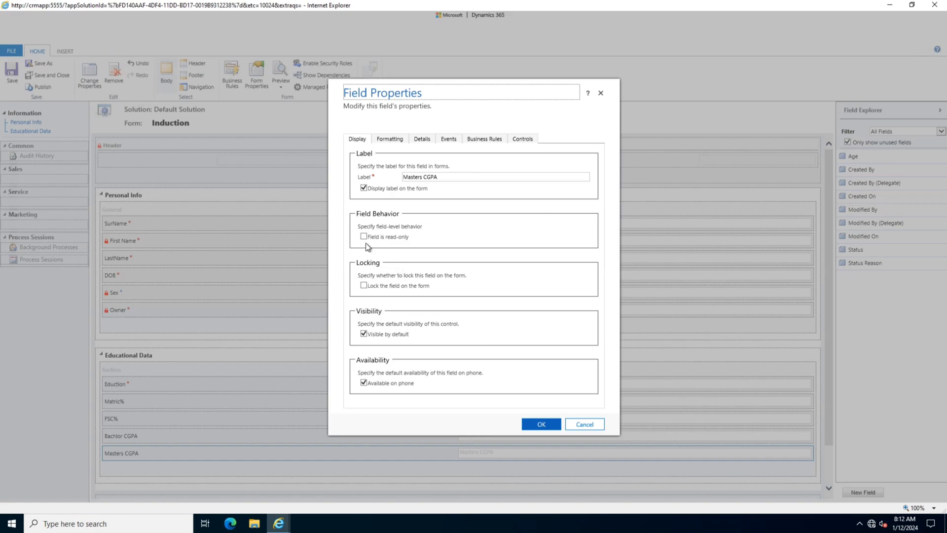
left_click(363, 334)
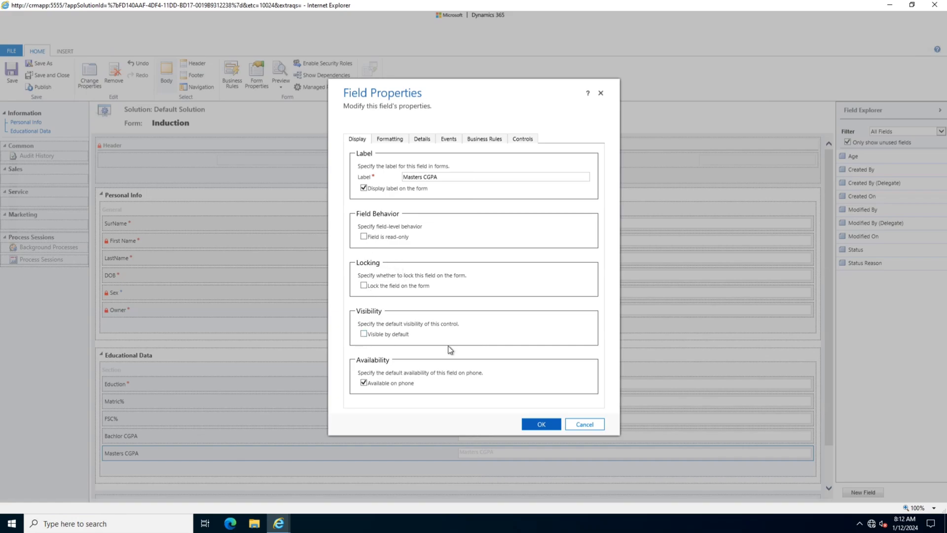
left_click(541, 425)
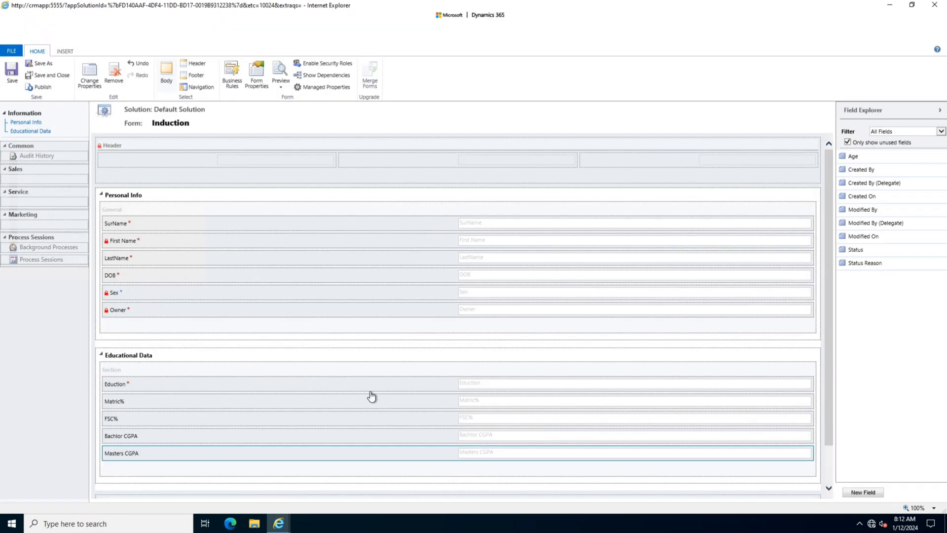
Create a new business rule for the Induction form and name it "Educational %attributes unhide"
left_click(232, 86)
left_click(869, 491)
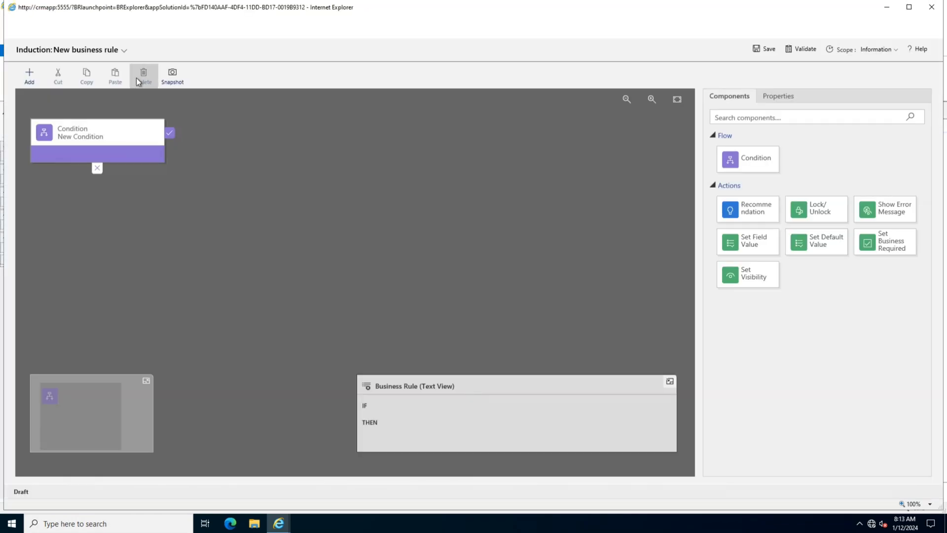
left_click(124, 51)
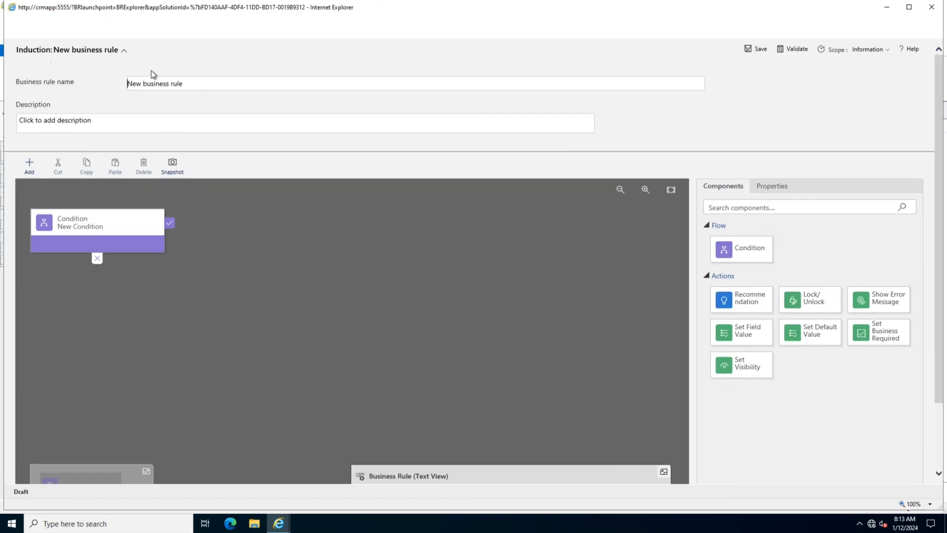
left_click(169, 85)
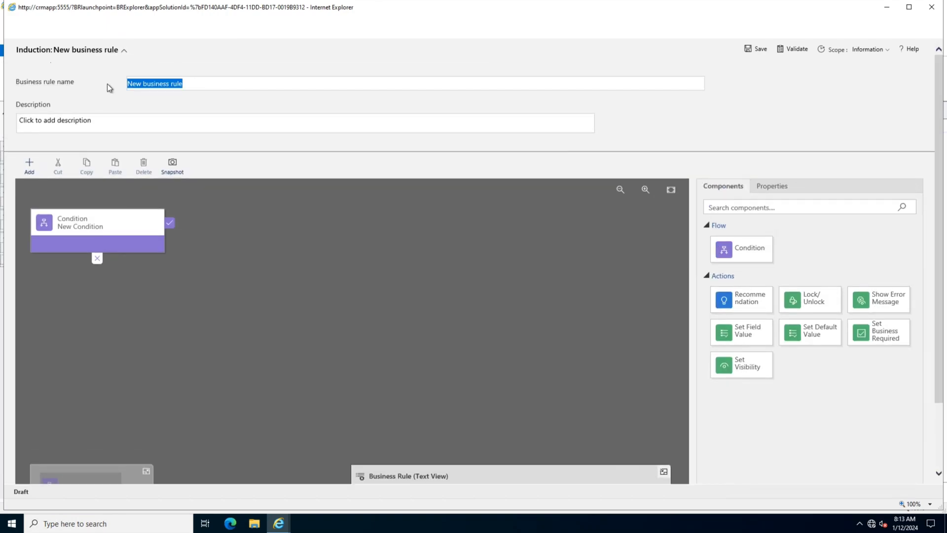
type("%")
key("Home")
type("Educational")
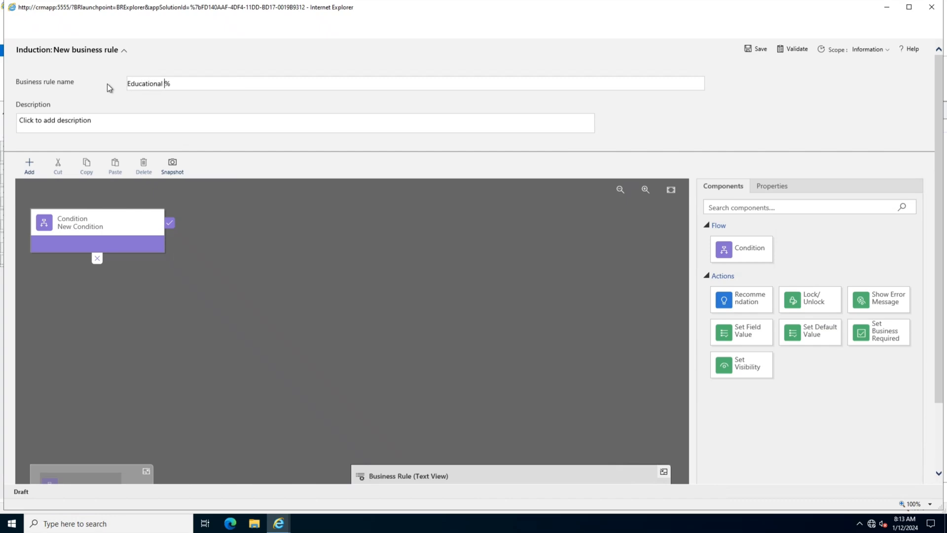
key("End")
type("attributes unhide")
Copy the business rule's name into its description
left_click(129, 126)
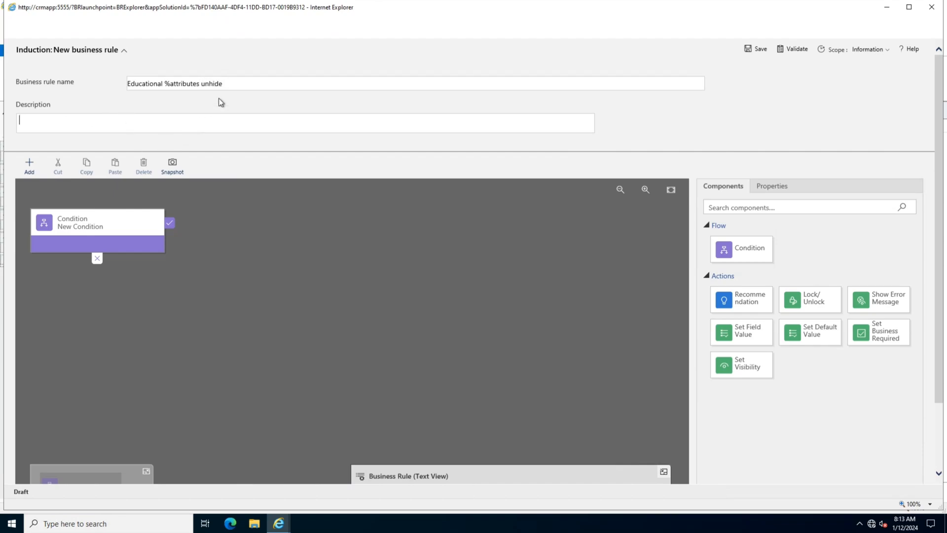
key("shift+Tab")
key("ctrl+c")
left_click(33, 122)
key("ctrl+v")
Open the first condition's properties and set its display name to EducationValue=Matric
double_click(86, 230)
left_click(760, 239)
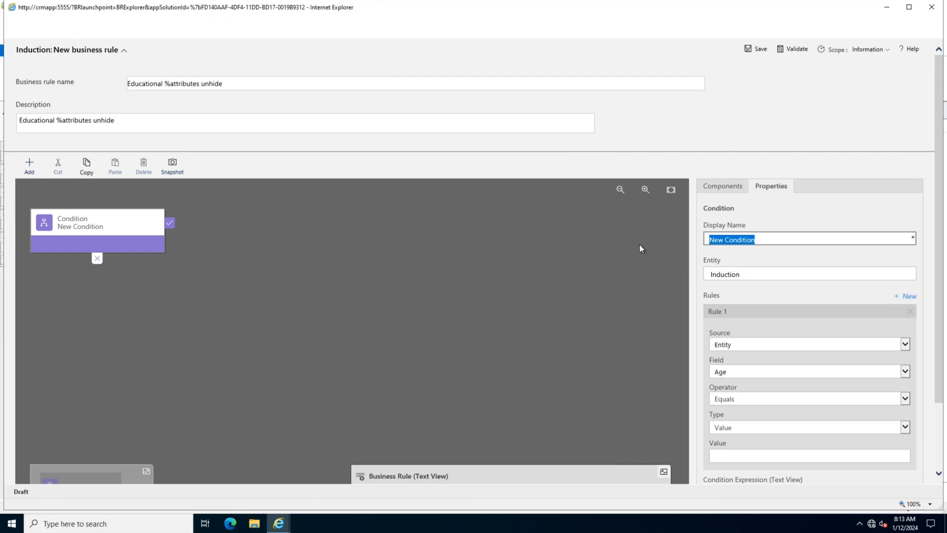
type("Value")
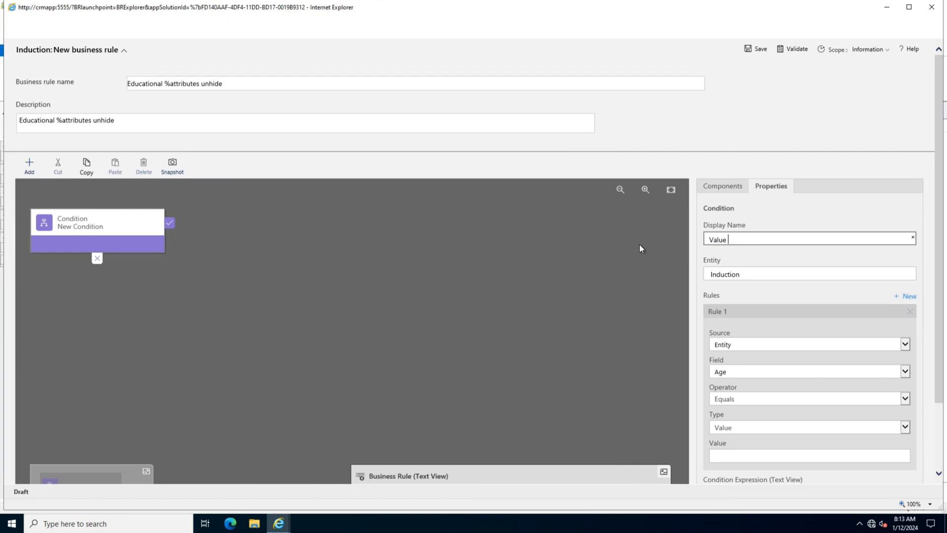
type(" = Matric")
key("Left")
key("Left")
key("Left")
key("Left")
key("Left")
key("Left")
key("Left")
key("Left")
key("Left")
key("Left")
key("Left")
key("Right")
key("Right")
key("Delete")
key("Right")
key("Delete")
key("Home")
type("Education")
left_click_drag(791, 239, 706, 243)
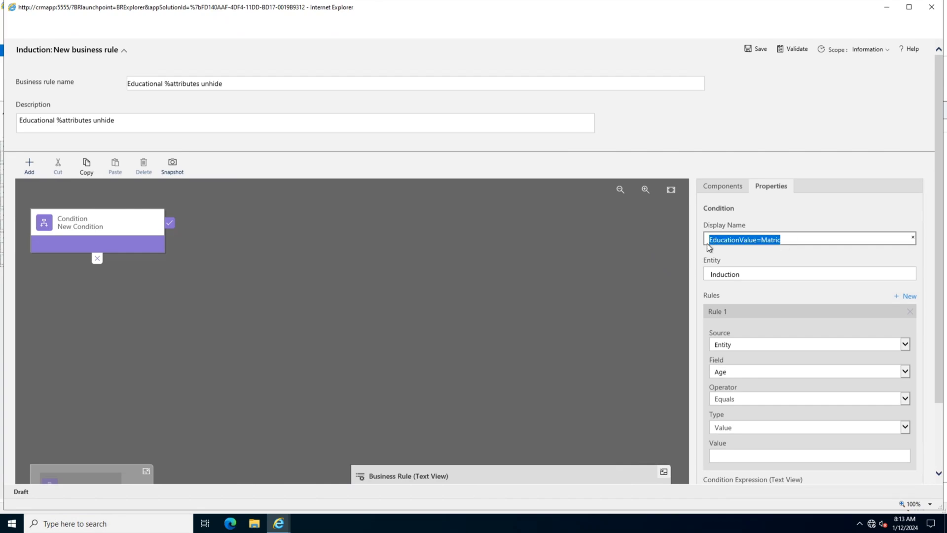
left_click(758, 269)
left_click_drag(757, 269, 677, 270)
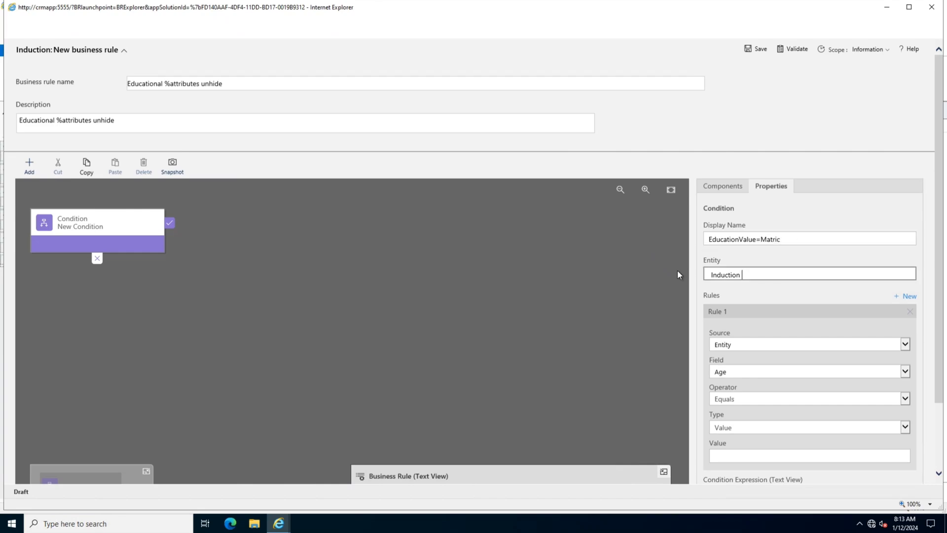
left_click(744, 302)
left_click(744, 342)
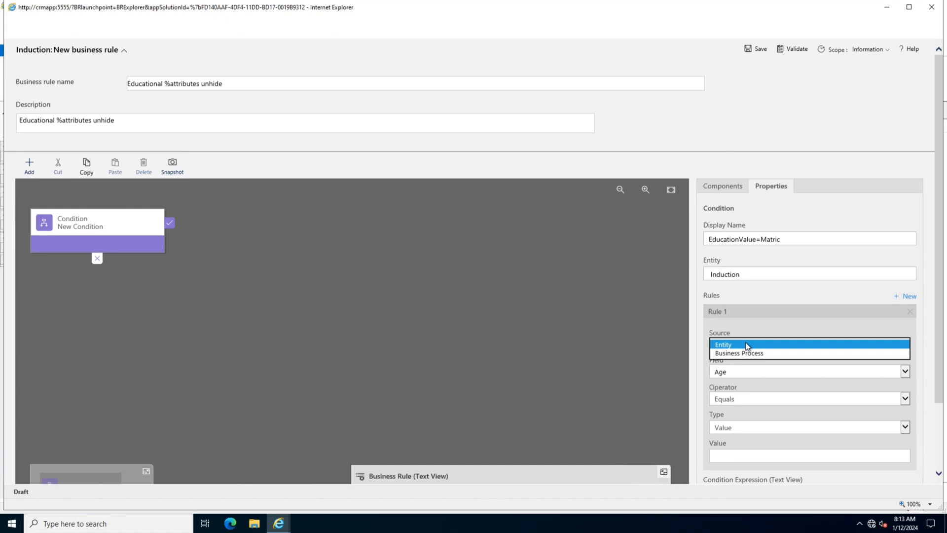
left_click(759, 388)
left_click(739, 372)
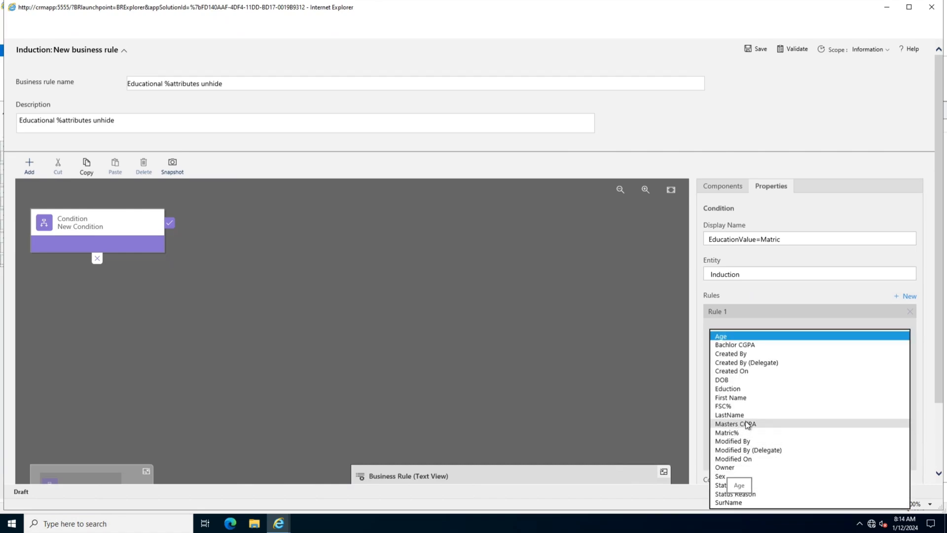
left_click(743, 388)
scroll(764, 368, "down", 1)
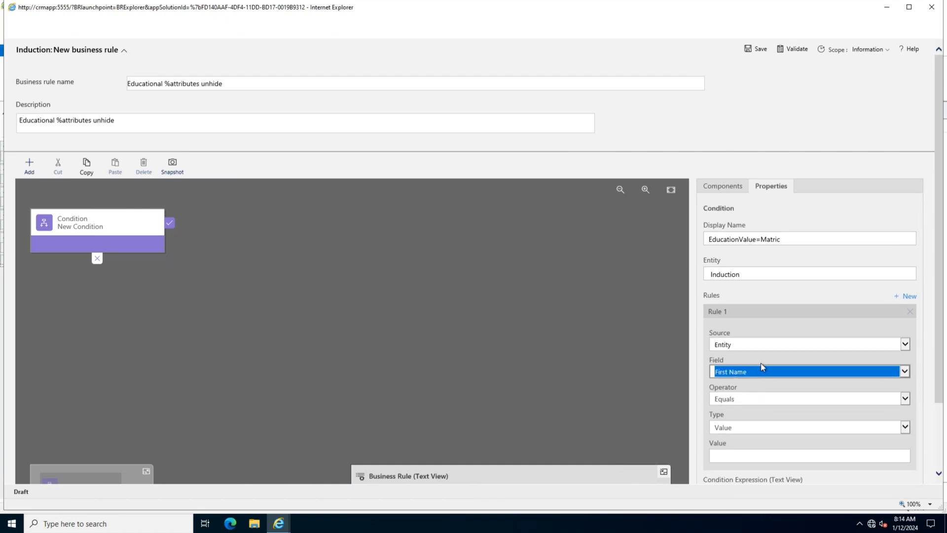
scroll(761, 363, "down", 1)
left_click(765, 360)
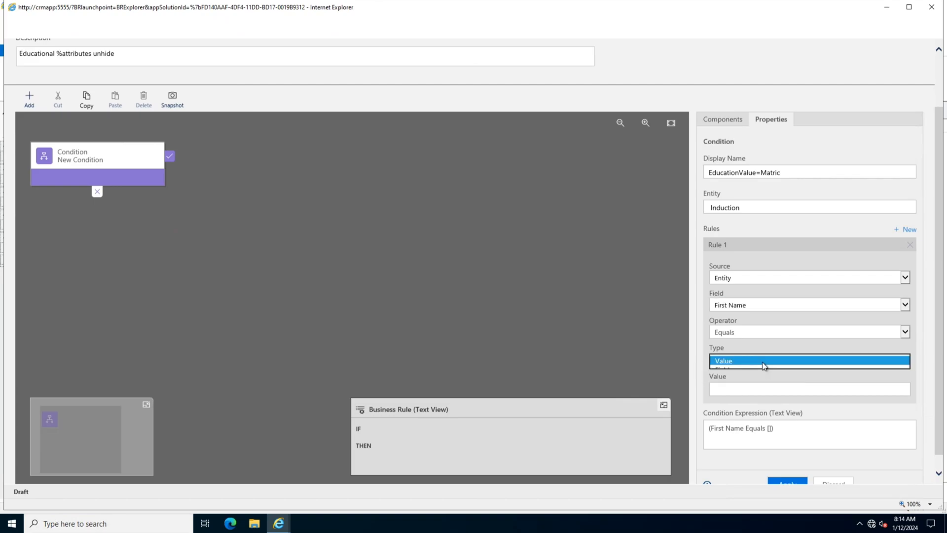
left_click(761, 370)
left_click(758, 332)
left_click(758, 332)
left_click(766, 361)
left_click(763, 389)
Set the condition's rule to Eduction equals the value Matric and apply it
left_click(762, 306)
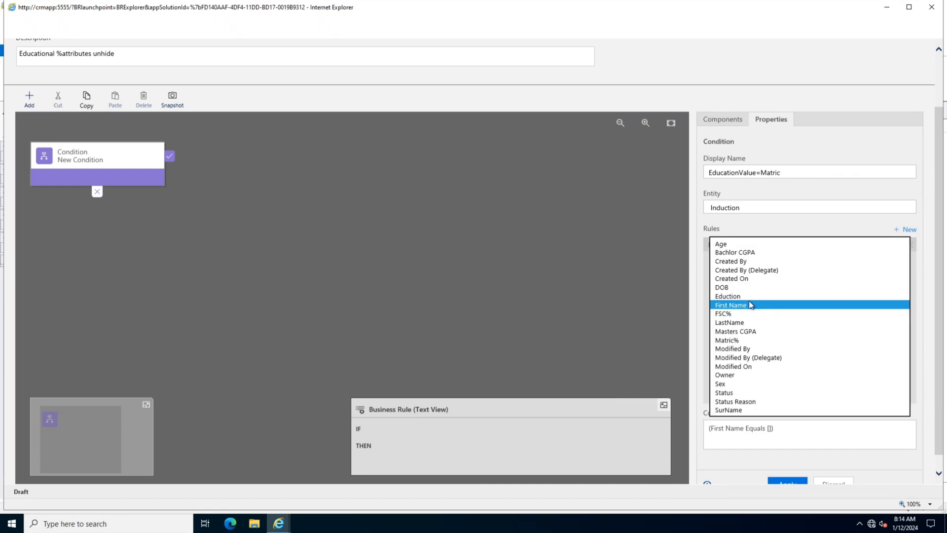
left_click(762, 293)
left_click(733, 392)
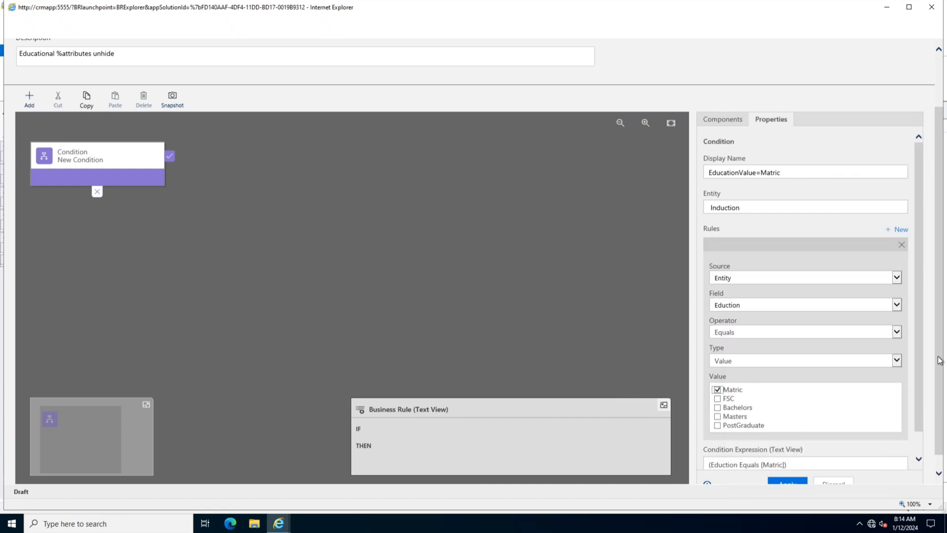
scroll(939, 355, "down", 1)
left_click(795, 469)
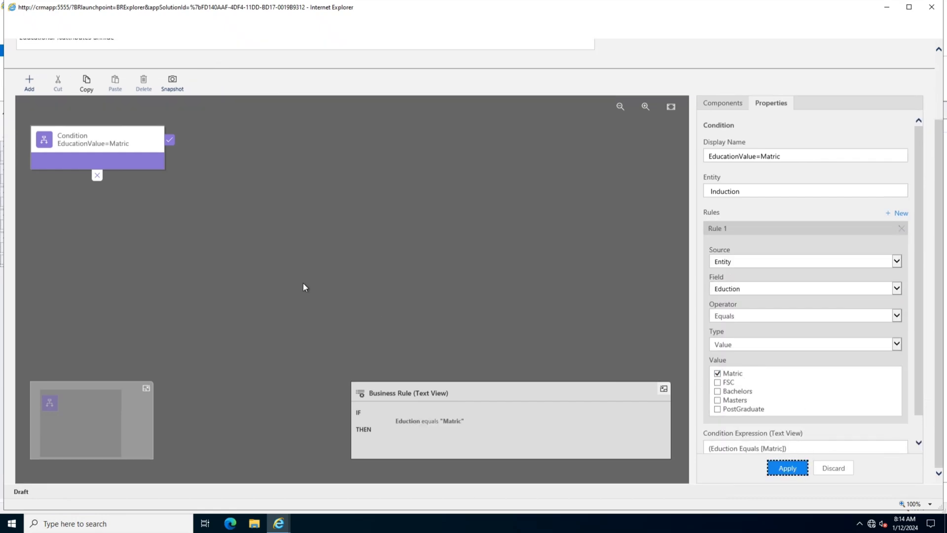
left_click(170, 138)
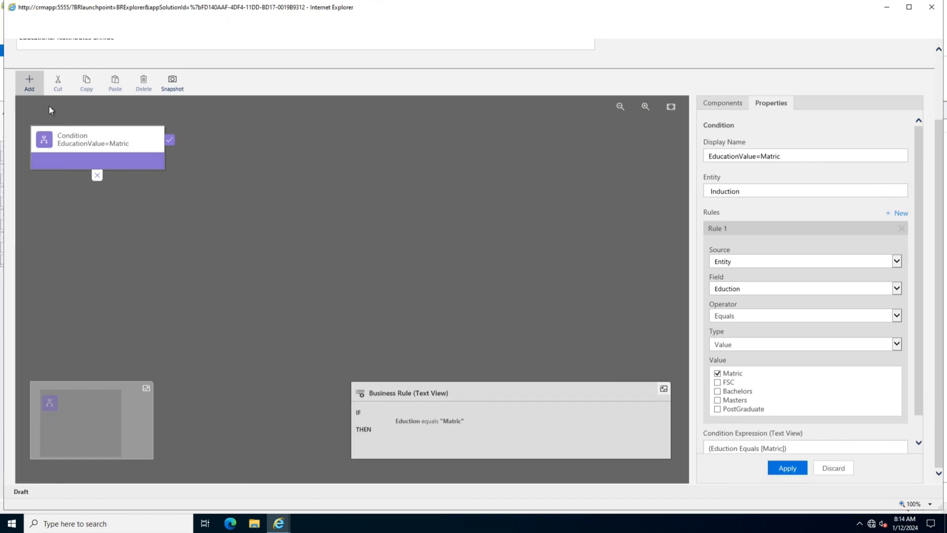
left_click(31, 87)
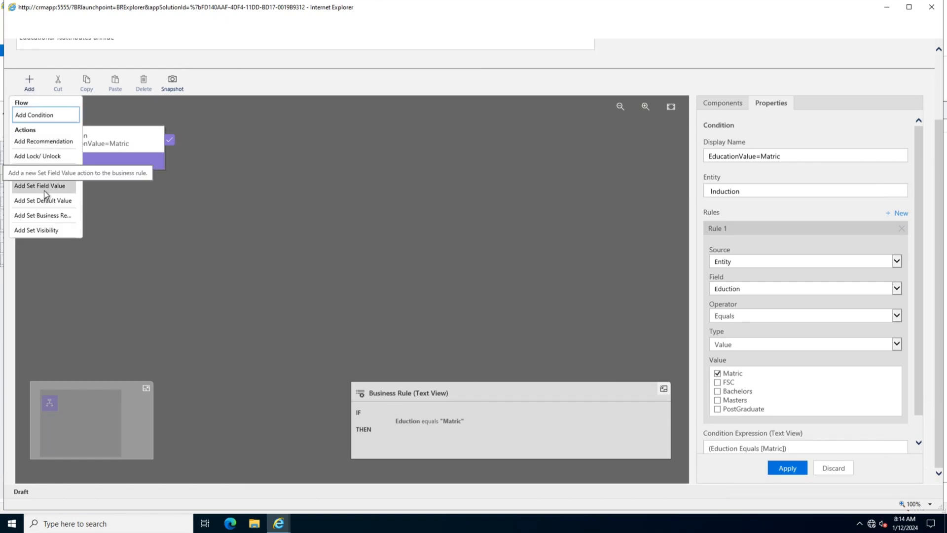
scroll(43, 190, "up", 3)
left_click(185, 228)
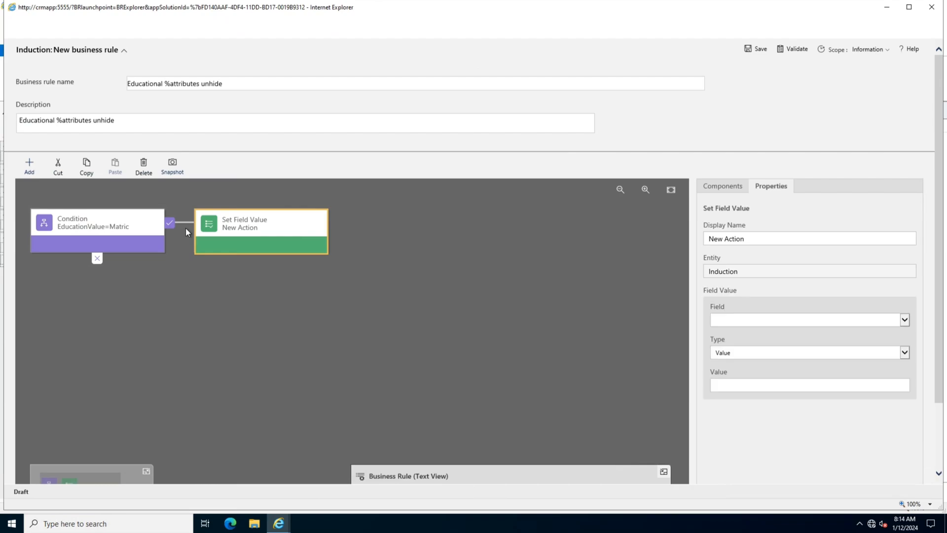
left_click(144, 167)
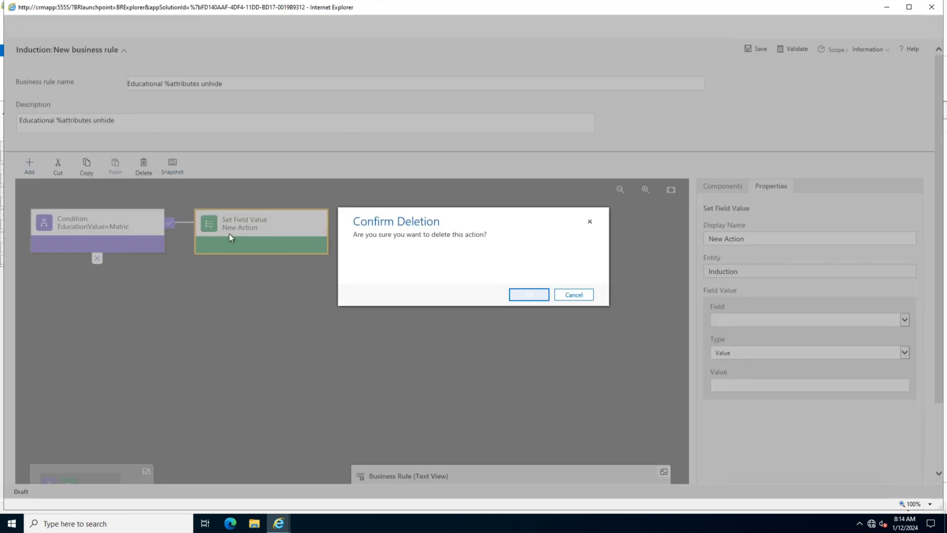
key("Return")
Add a Set Visibility action to the true branch of the EducationValue=Matric condition
left_click(30, 167)
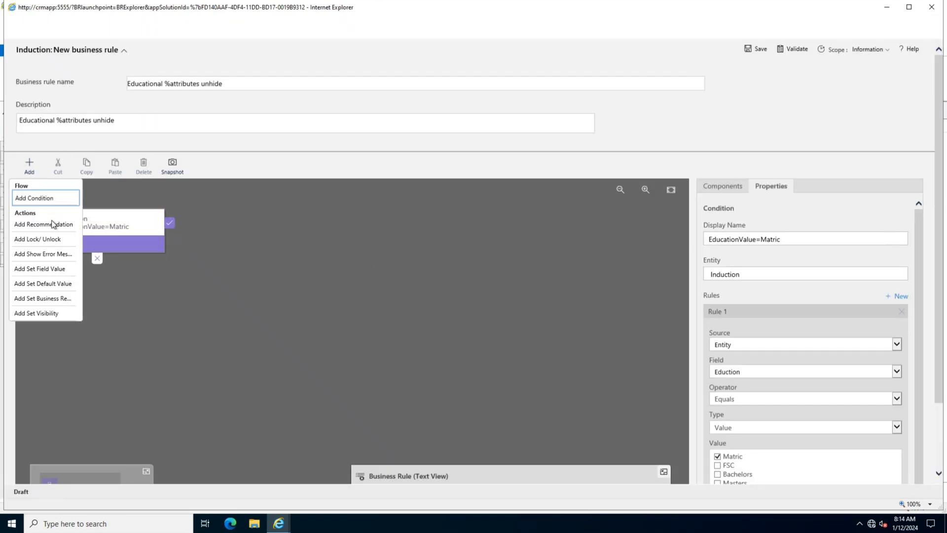
left_click(52, 312)
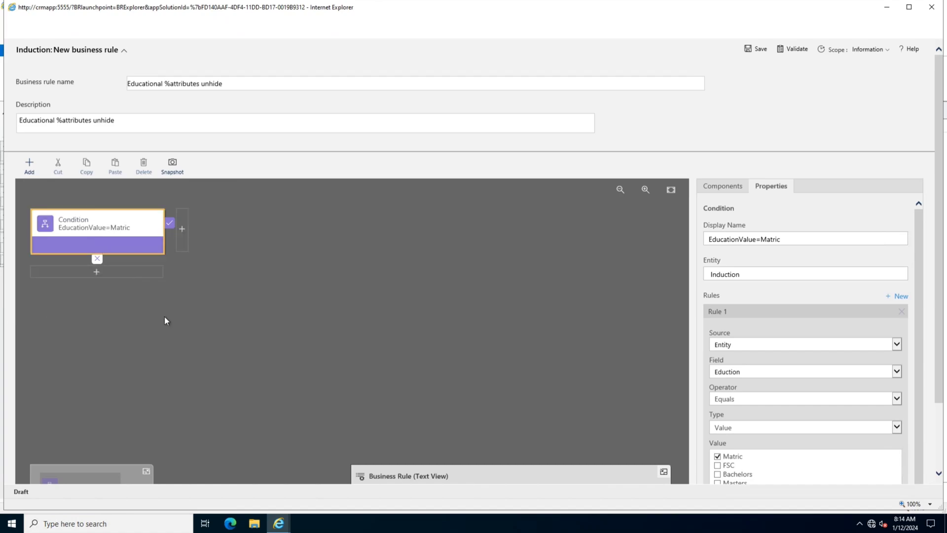
left_click(185, 223)
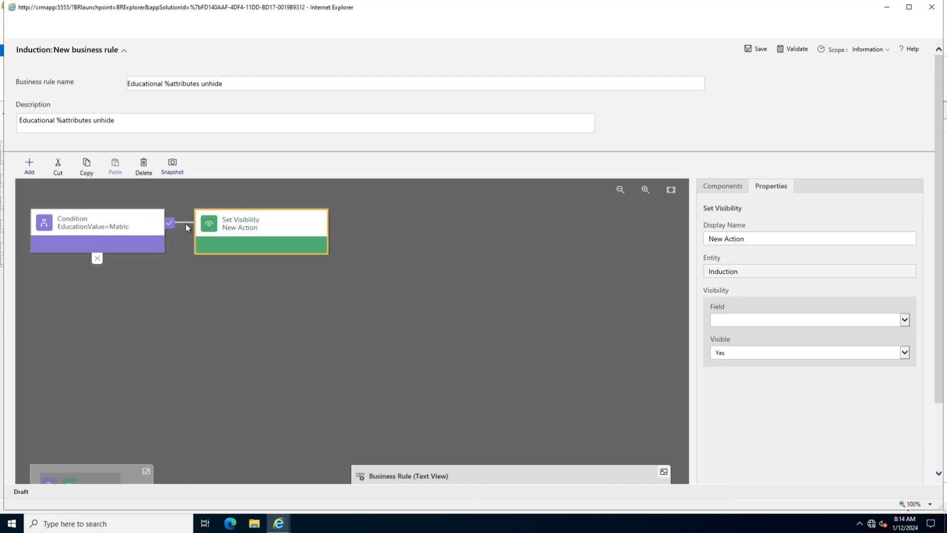
Set the visibility action's display name to Matric%, its field to Matric% and Visible to Yes
left_click(747, 239)
type("Matric%")
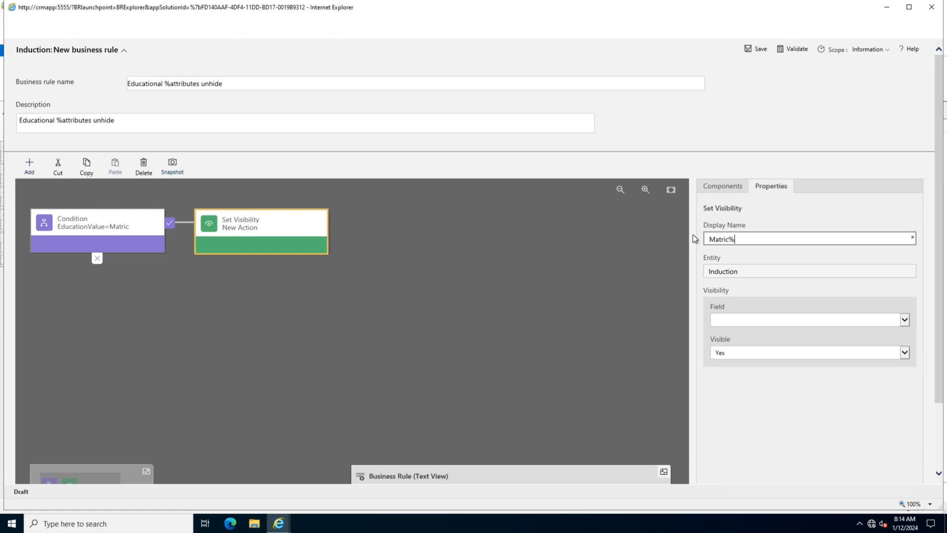
left_click(739, 317)
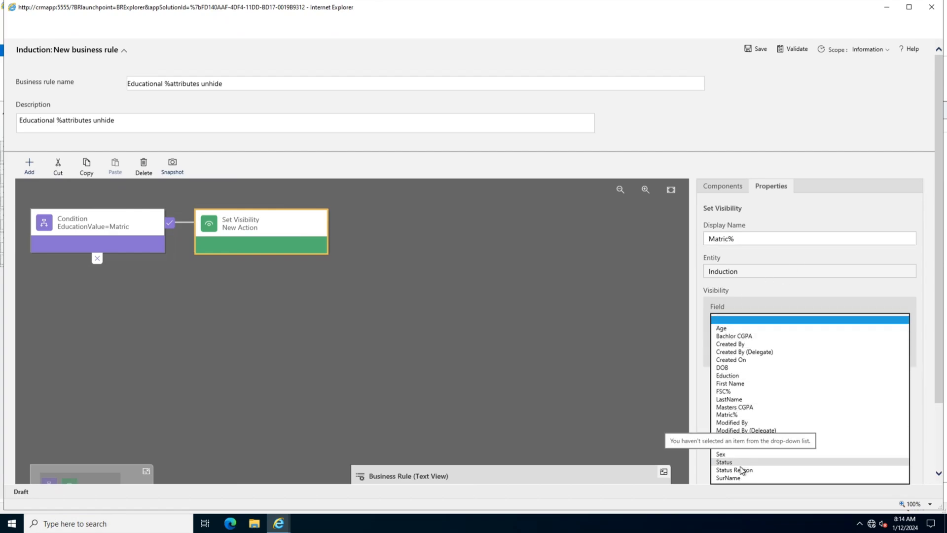
left_click(738, 414)
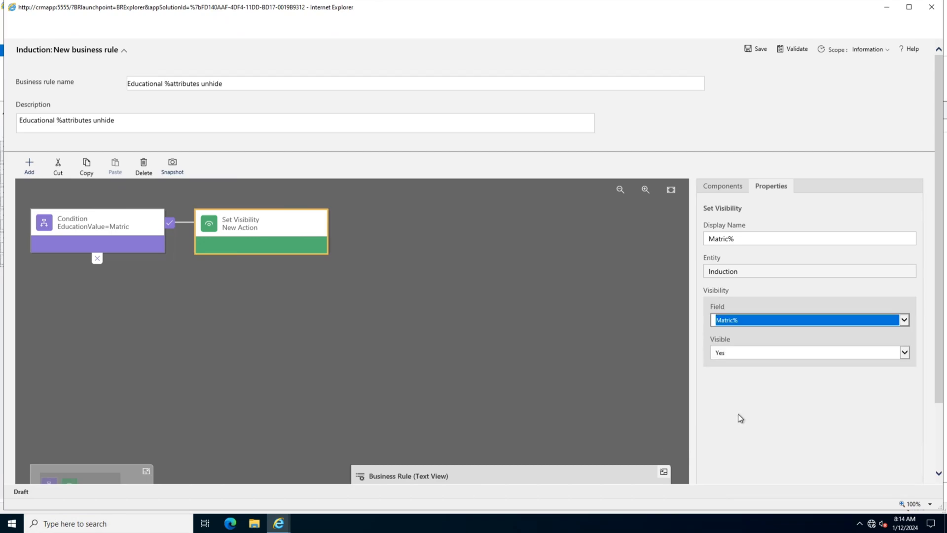
left_click(755, 356)
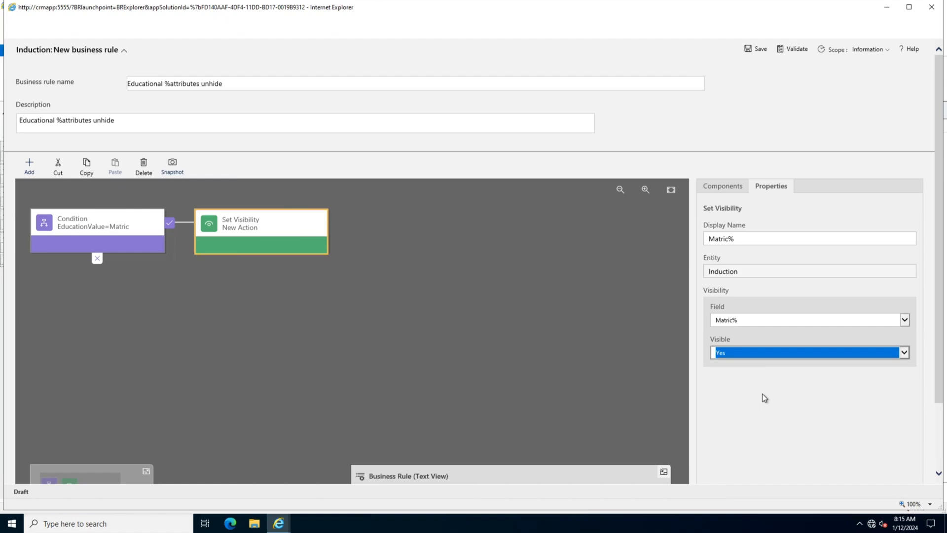
left_click(744, 353)
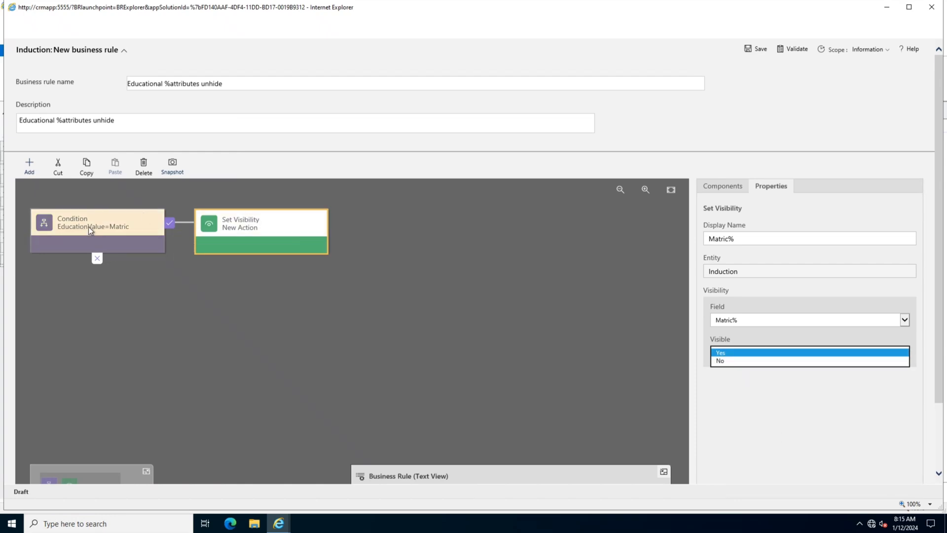
left_click(759, 385)
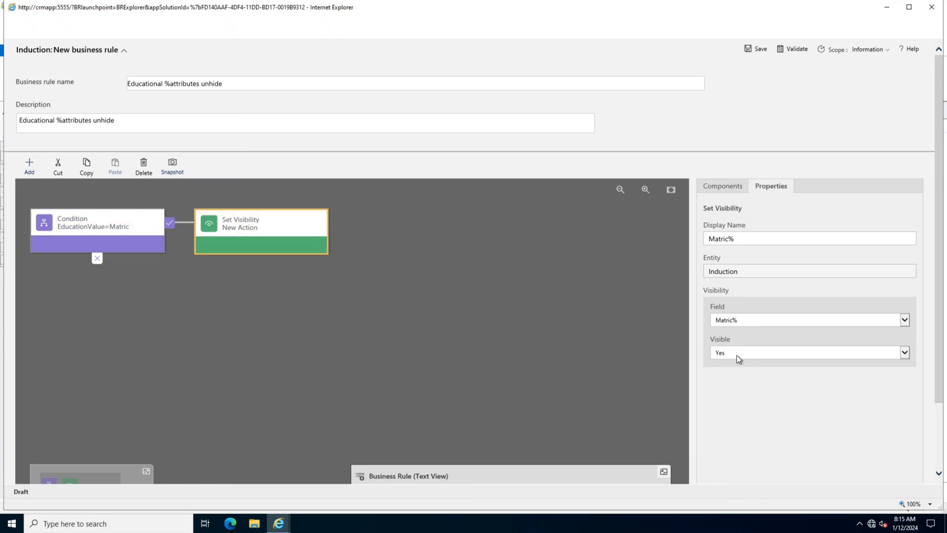
Add a new condition to the false branch of the EducationValue=Matric condition
left_click(112, 314)
scroll(388, 337, "down", 2)
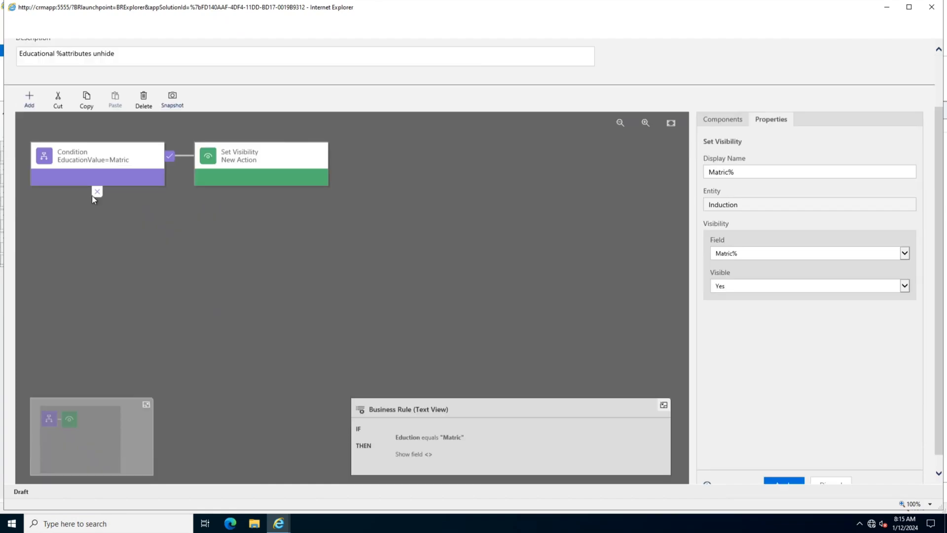
left_click(28, 109)
left_click(38, 130)
left_click(91, 272)
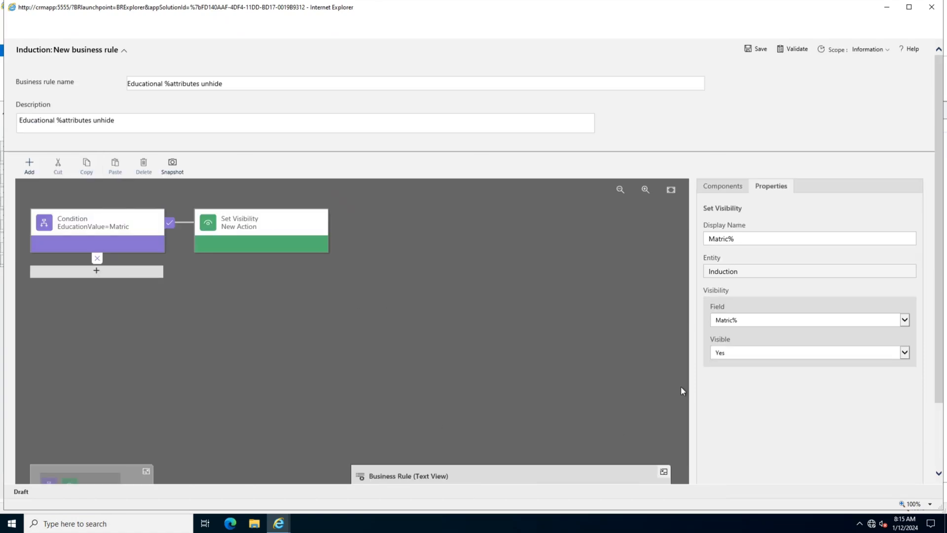
Name the new condition EducationValue=FSC, set its rule to Eduction equals the value FSC, and apply it
triple_click(740, 239)
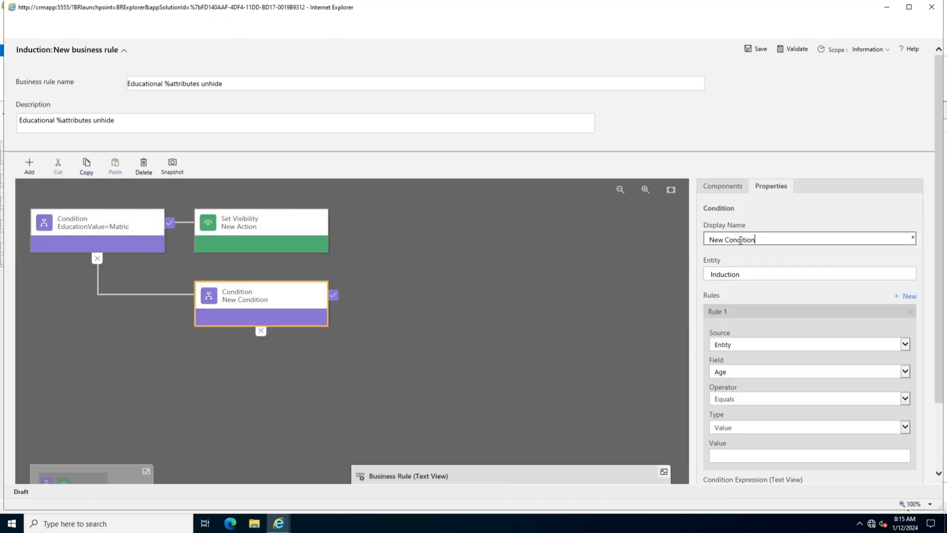
type("EducationValue=FSC")
left_click(750, 343)
left_click(750, 353)
left_click(753, 372)
left_click(754, 398)
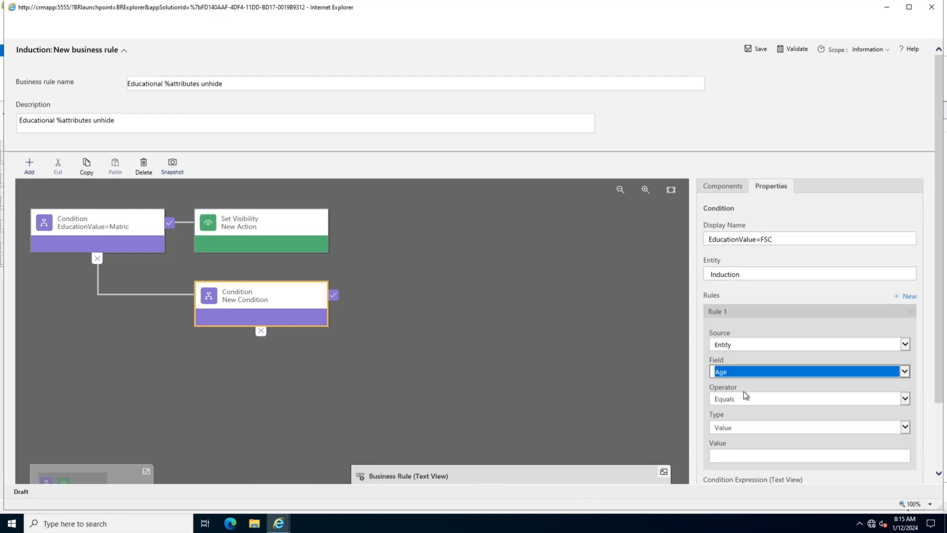
left_click(720, 439)
left_click_drag(939, 391, 938, 460)
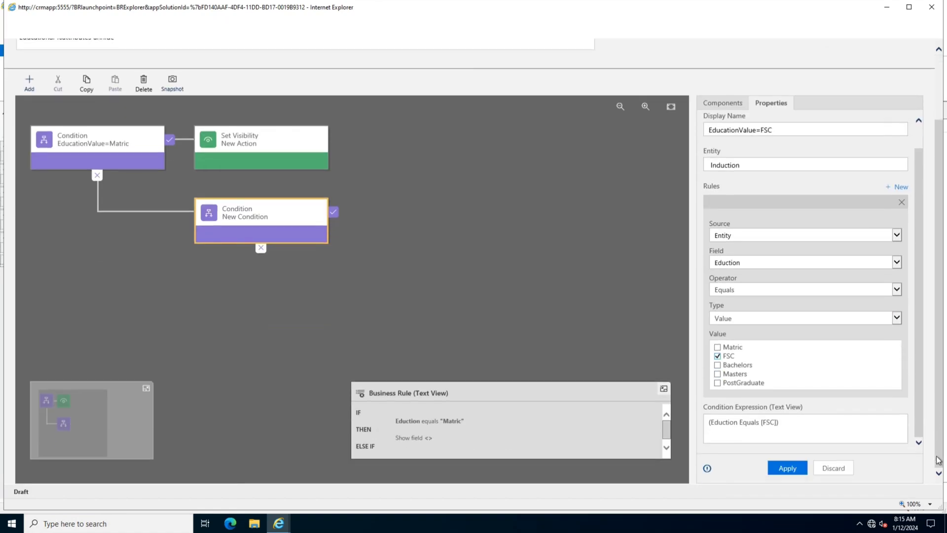
left_click(784, 463)
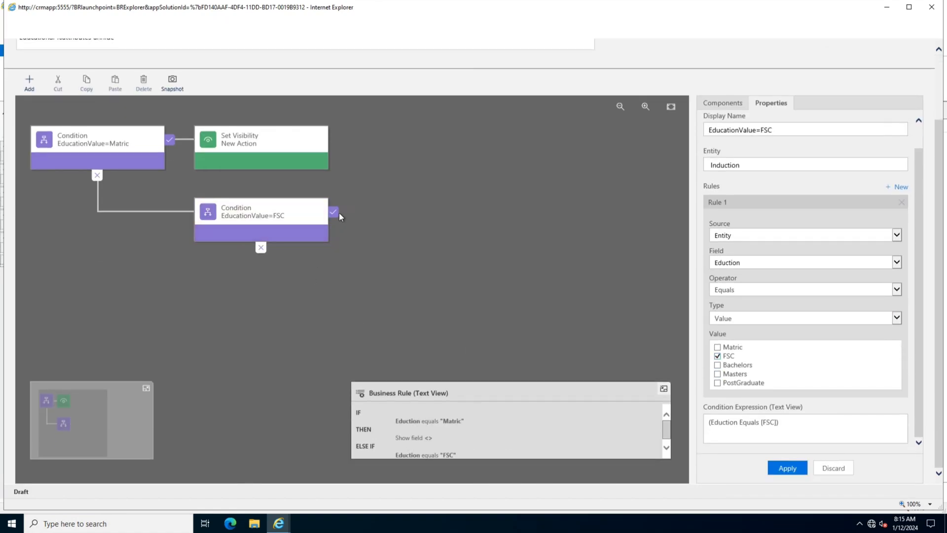
Add a Set Visibility action to the true branch of the EducationValue=FSC condition, choosing the field Matric% with Visible Yes
left_click(29, 84)
left_click(47, 229)
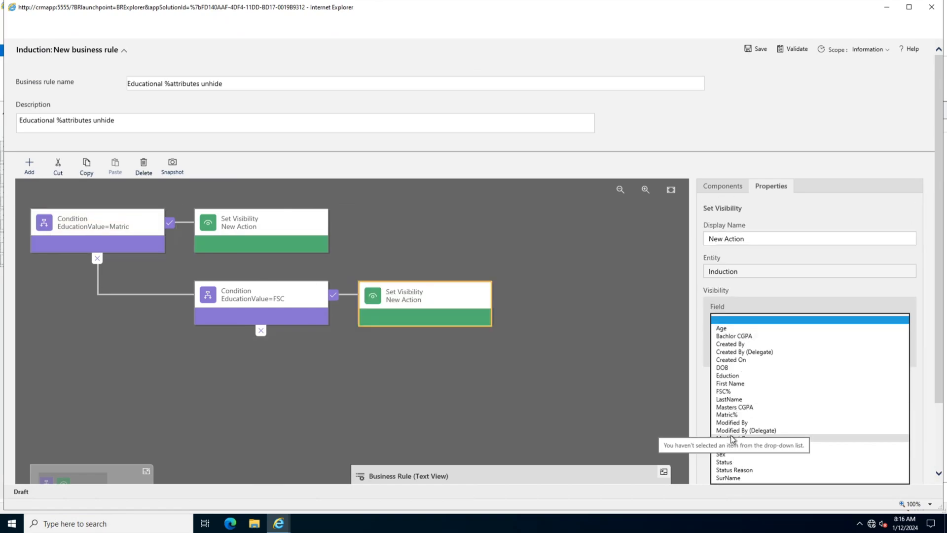
left_click(729, 414)
left_click(755, 353)
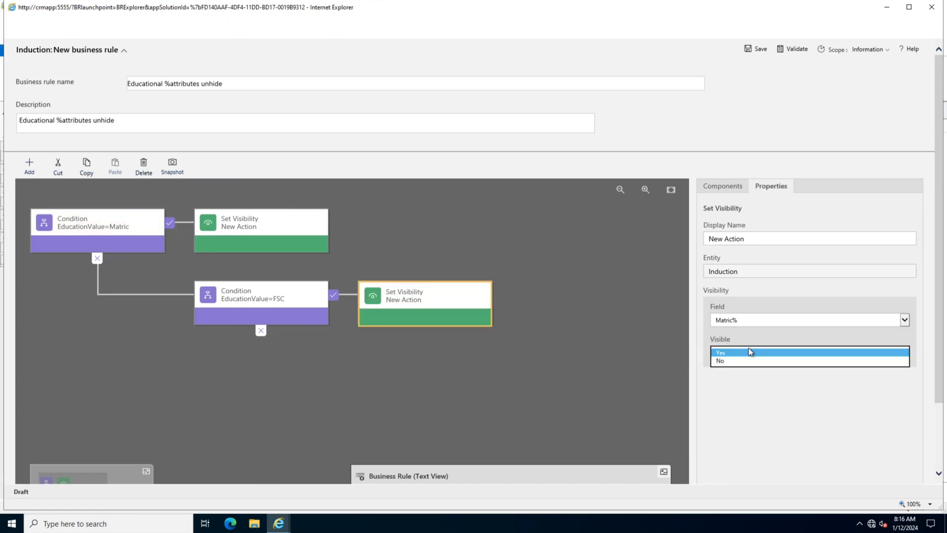
left_click(749, 433)
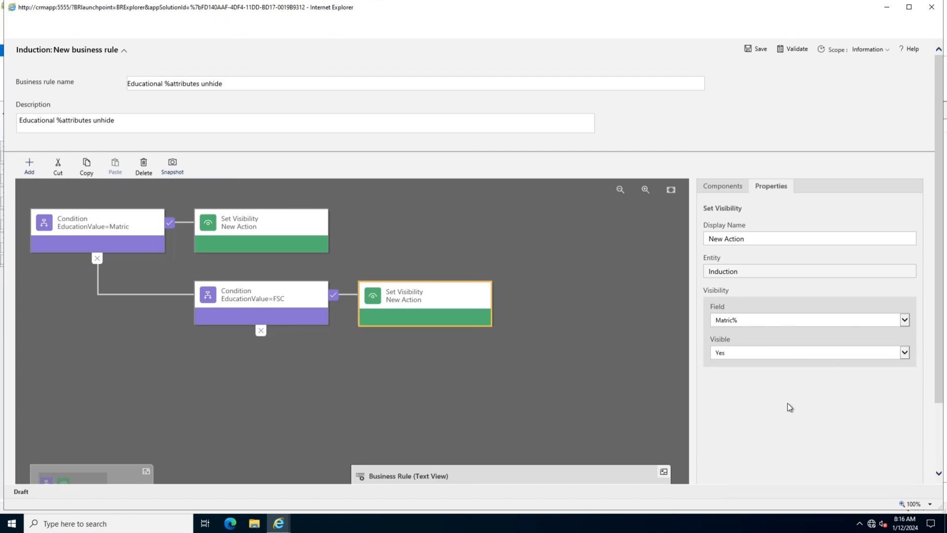
scroll(788, 408, "down", 2)
left_click(331, 230)
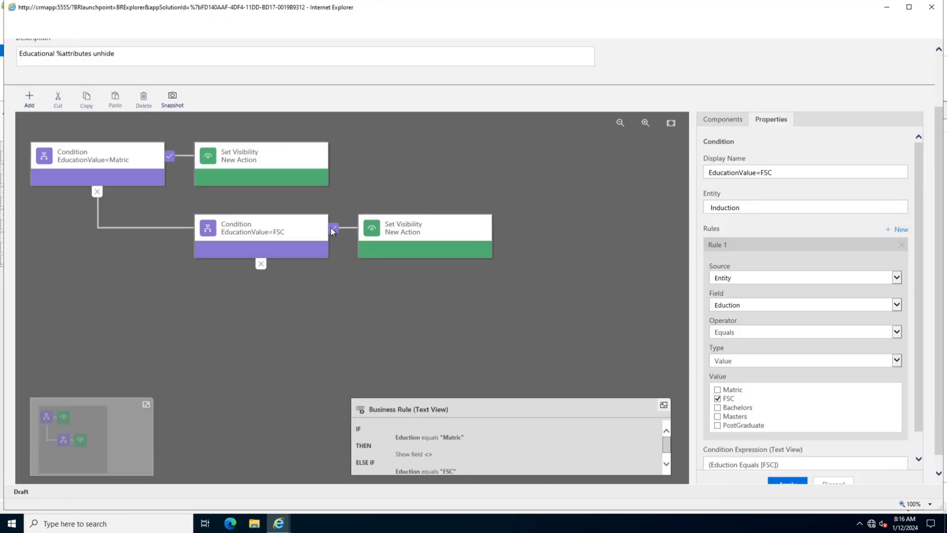
scroll(815, 429, "down", 1)
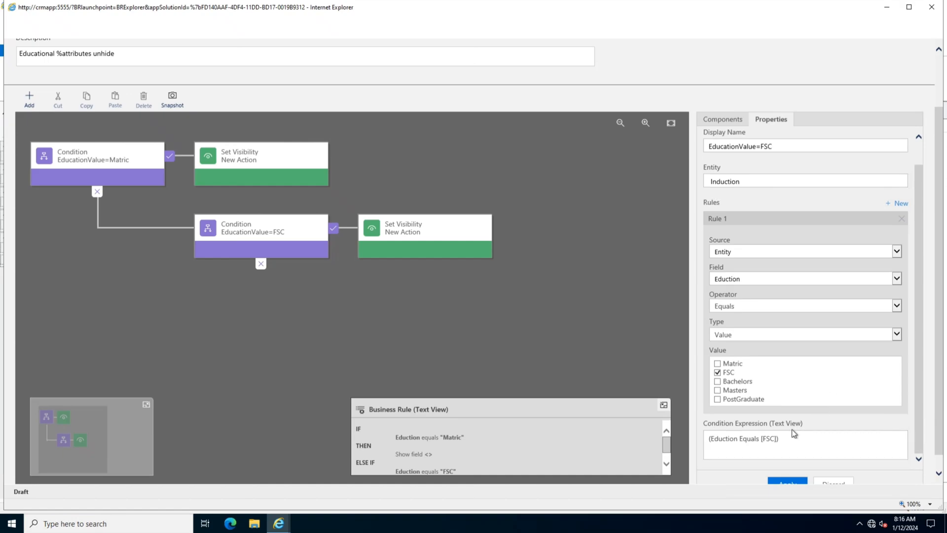
left_click(717, 364)
left_click(718, 364)
Set the FSC branch's visibility action to the field FSC% with Visible Yes and apply it
left_click(395, 252)
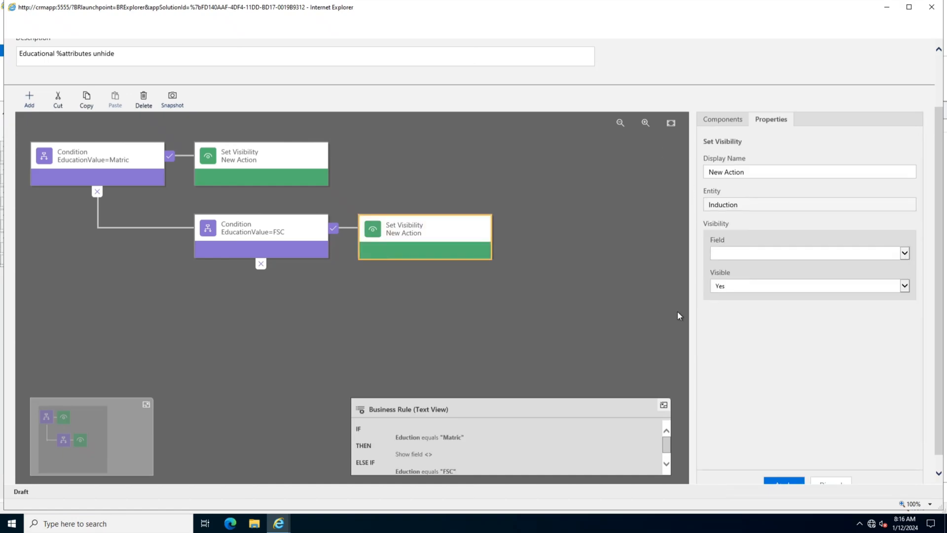
left_click(768, 255)
left_click(744, 324)
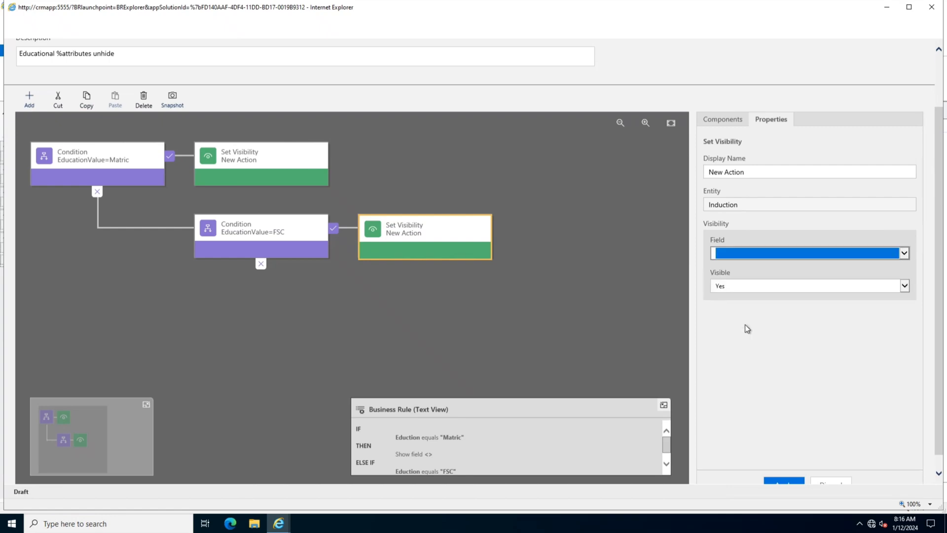
left_click(816, 438)
scroll(816, 439, "down", 1)
left_click(794, 468)
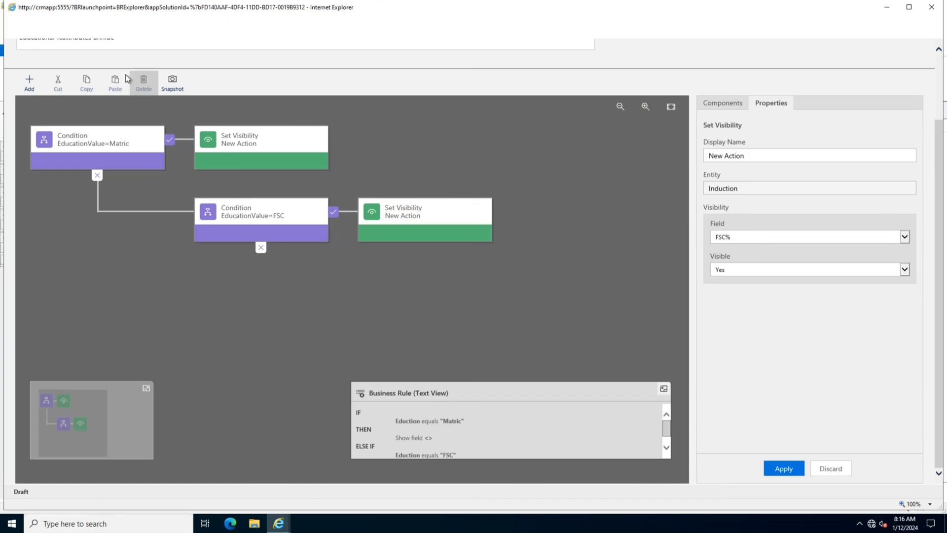
Add a second Set Visibility action at the end of the FSC true branch and set its field to Matric%
left_click(29, 83)
left_click(44, 230)
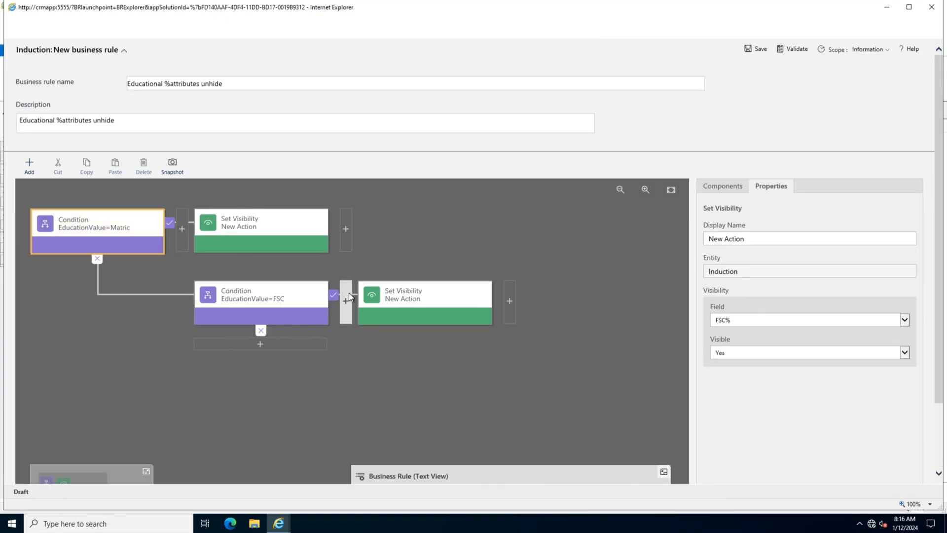
left_click(513, 314)
left_click(779, 320)
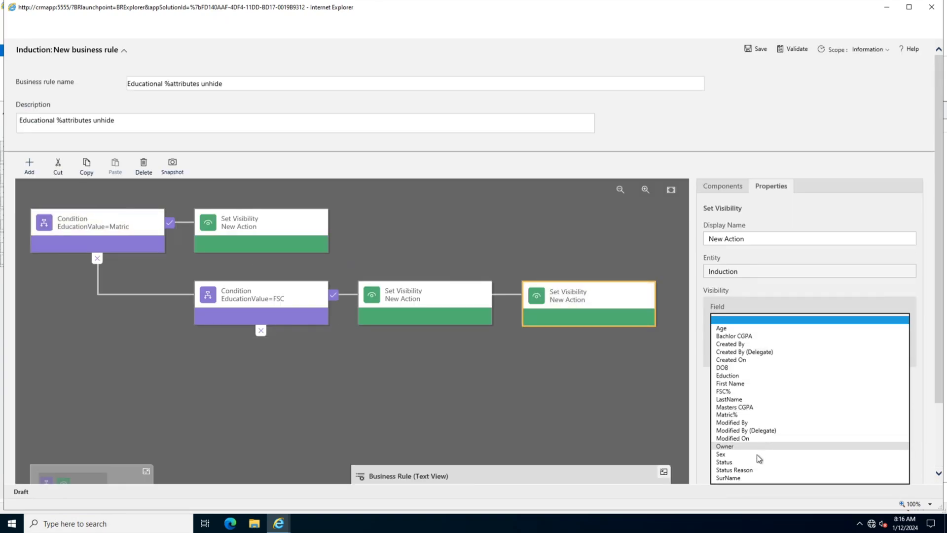
left_click(745, 375)
left_click(747, 321)
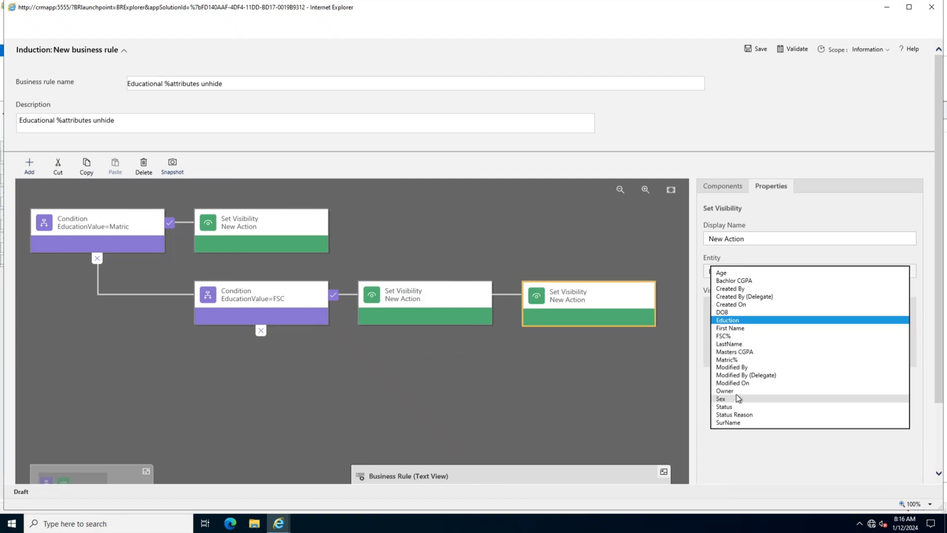
left_click(746, 360)
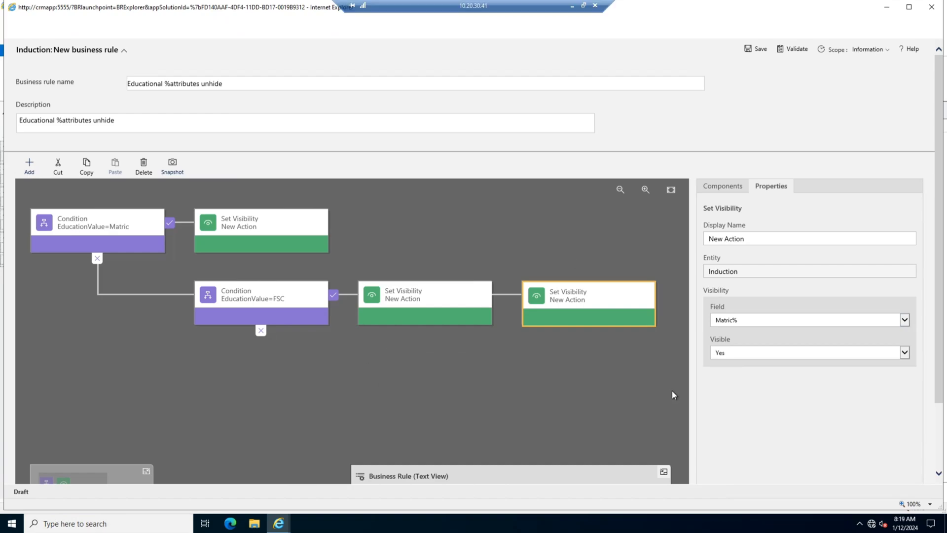
left_click(671, 390)
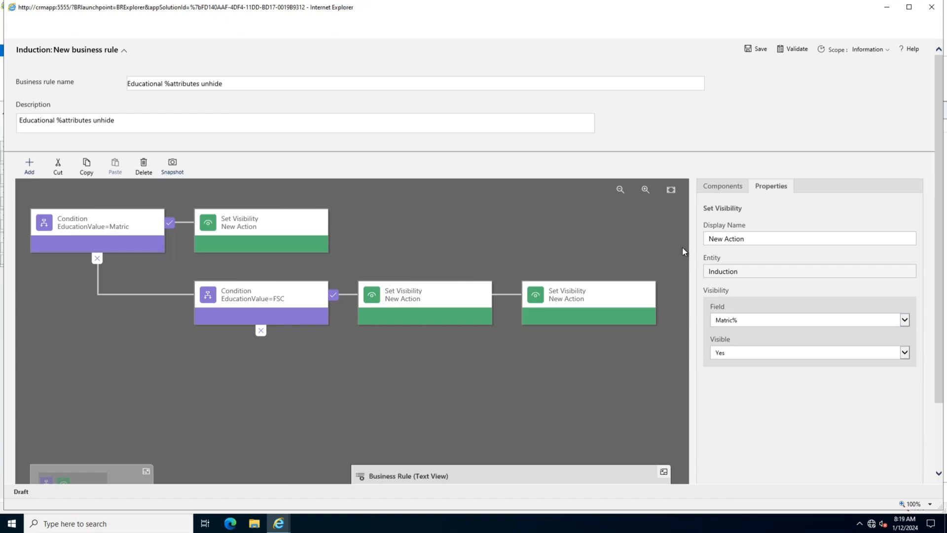
Add a new condition to the false branch of the EducationValue=FSC condition
left_click(259, 331)
left_click(29, 167)
left_click(29, 167)
left_click(30, 167)
left_click(51, 203)
left_click(264, 347)
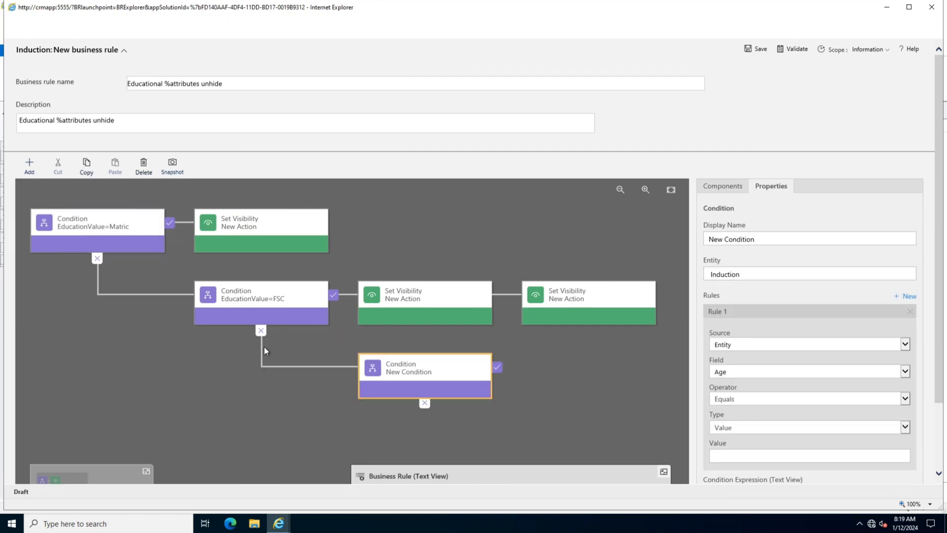
Enter EducationValue=Bachelors as the new condition's display name and set its rule to Eduction equals the value Bachelors
left_click_drag(770, 238, 697, 241)
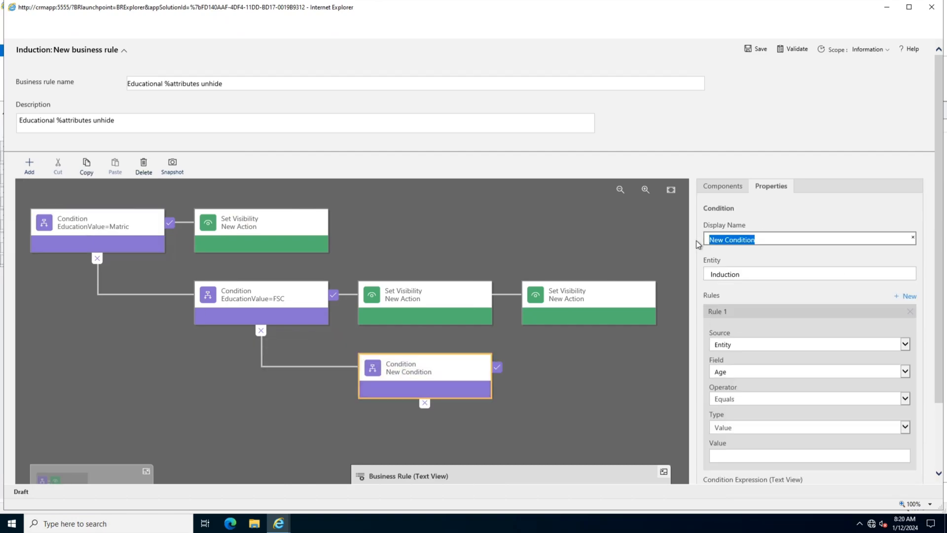
type("EducationValue=Bachelors")
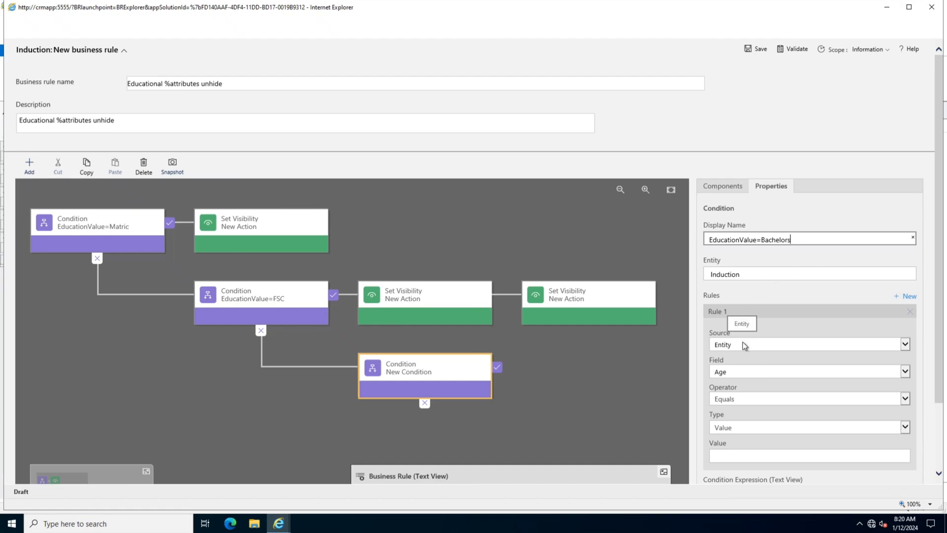
left_click(768, 371)
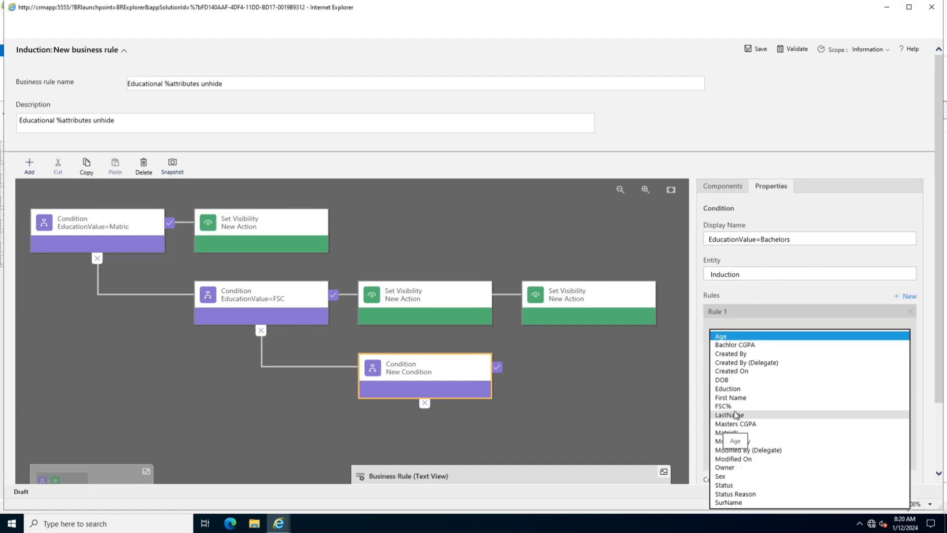
left_click(738, 389)
scroll(769, 443, "down", 1)
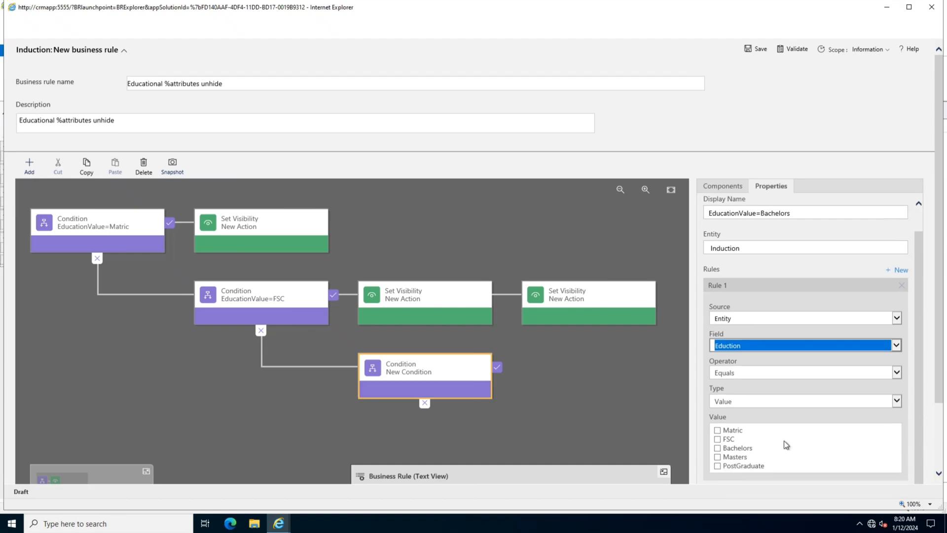
left_click(718, 448)
left_click(534, 387)
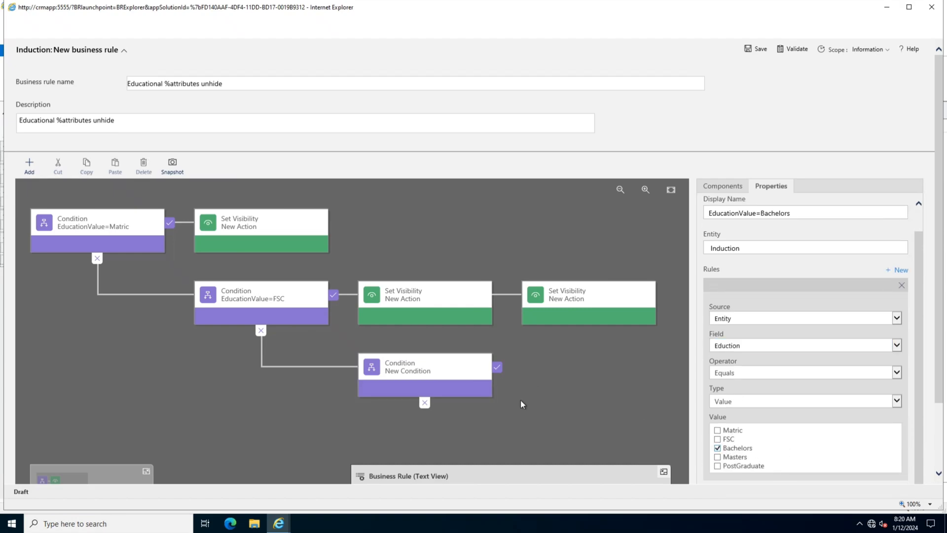
Add a Set Visibility action to the true branch of the Bachelors condition
left_click(29, 166)
left_click(34, 196)
left_click(30, 167)
left_click(35, 312)
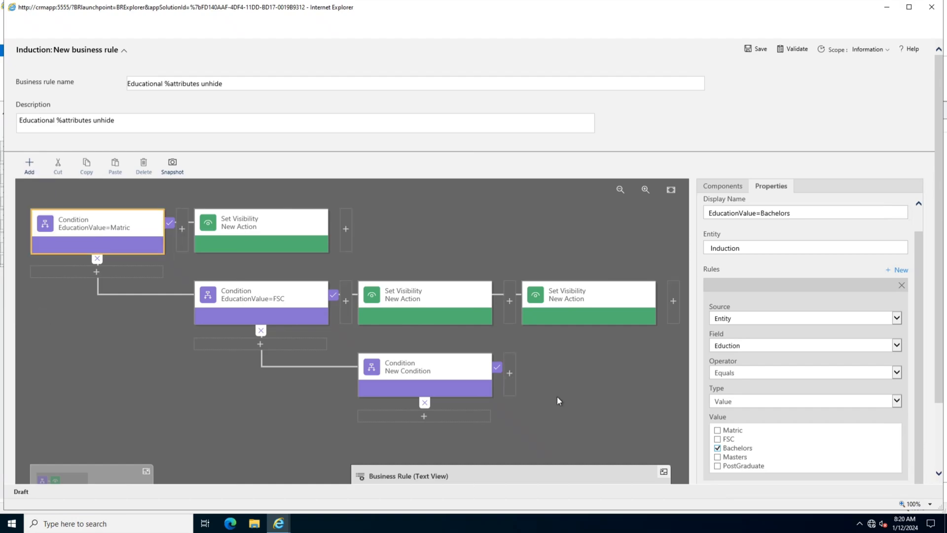
left_click(507, 375)
Set the Bachelors branch action's display name to "Matric, FSC,Bachelors% Visible" and its field to Matric%
left_click(576, 372)
left_click_drag(589, 373, 549, 375)
left_click_drag(756, 239, 696, 241)
type("Matric, FSC,Bachelors")
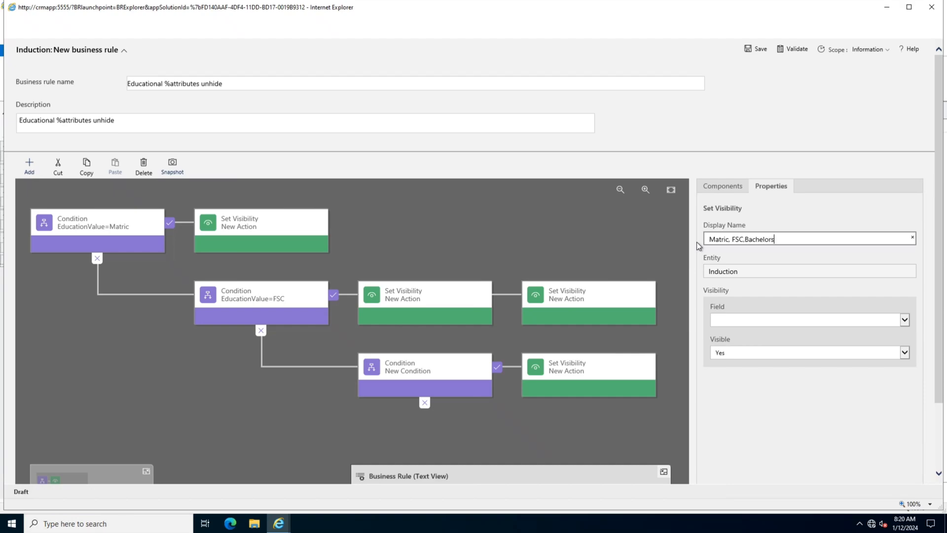
type(" Visible")
left_click(778, 239)
type("%")
left_click(741, 321)
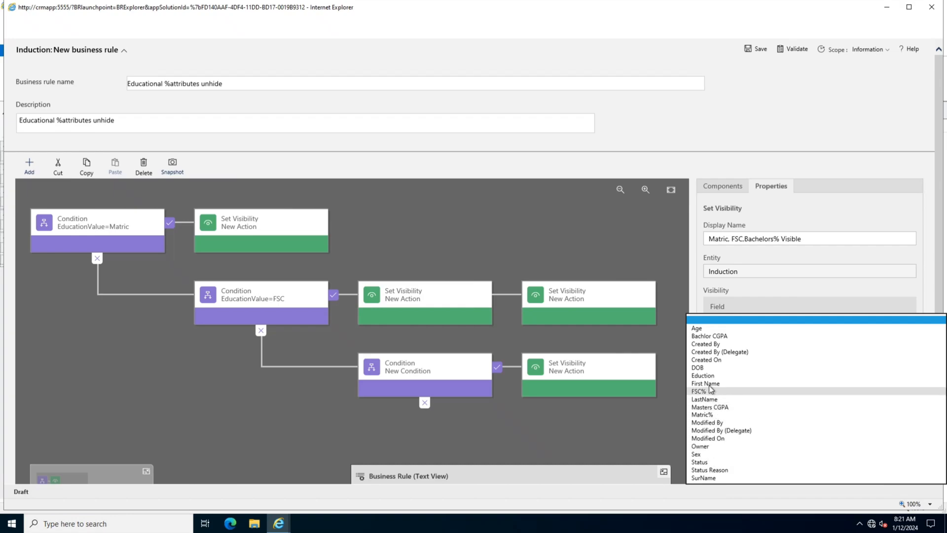
left_click(705, 415)
left_click(757, 425)
left_click(498, 367)
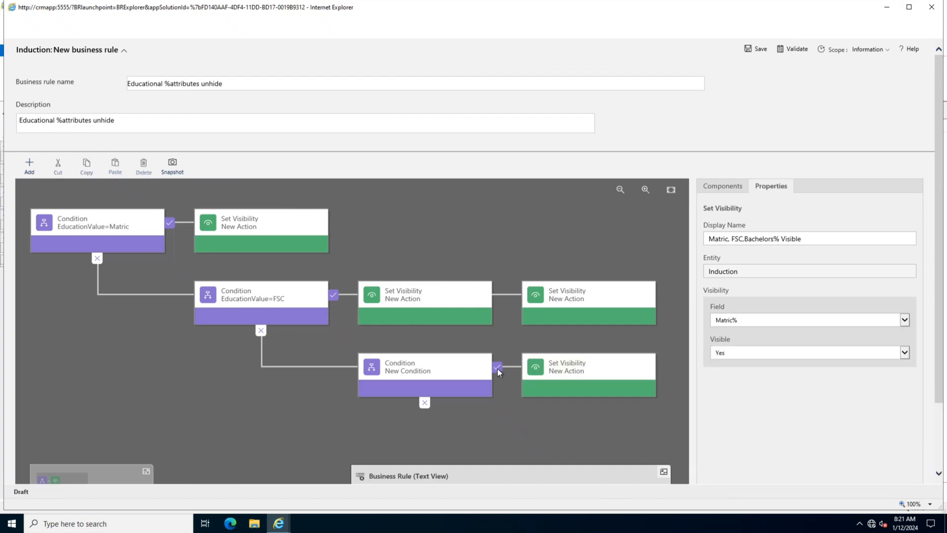
Add a second Set Visibility action at the end of the Bachelors true branch and set its field to FSC%
left_click(28, 167)
left_click(35, 310)
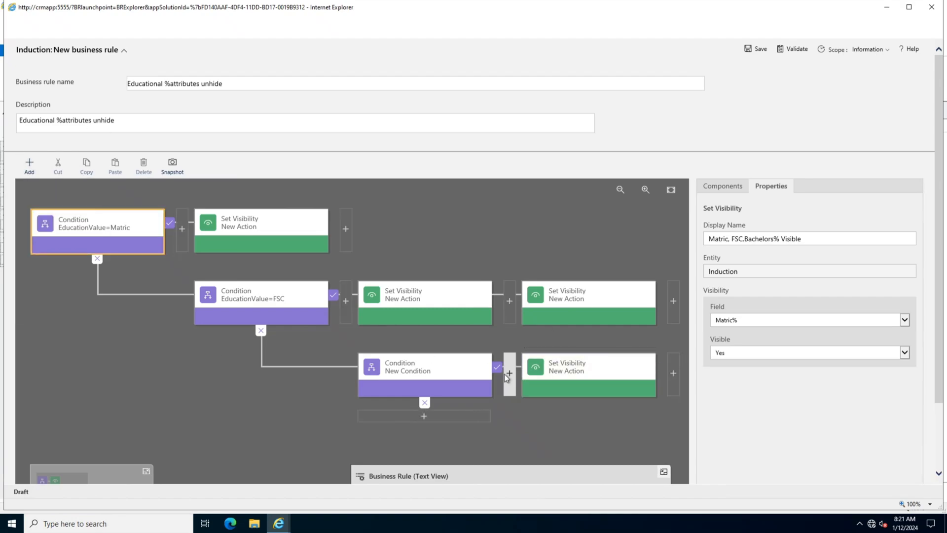
left_click(673, 373)
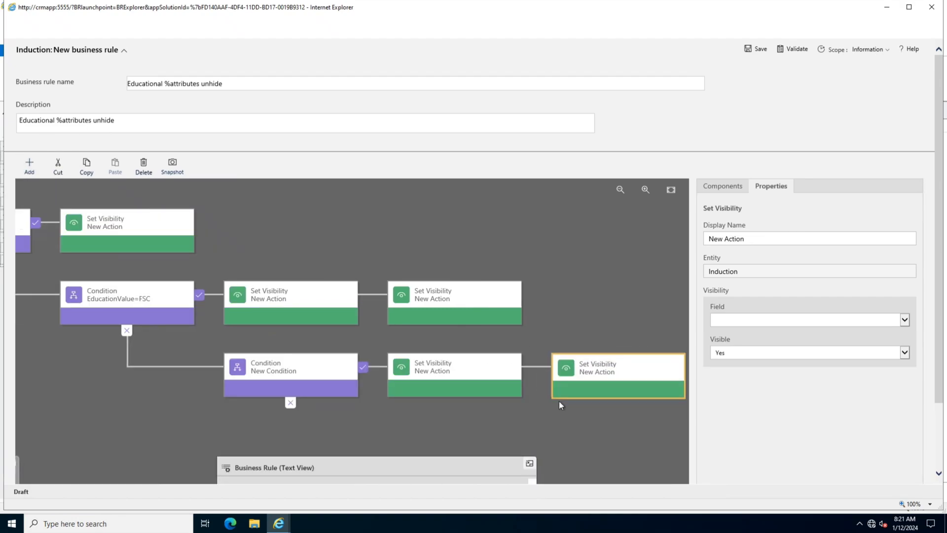
left_click(599, 373)
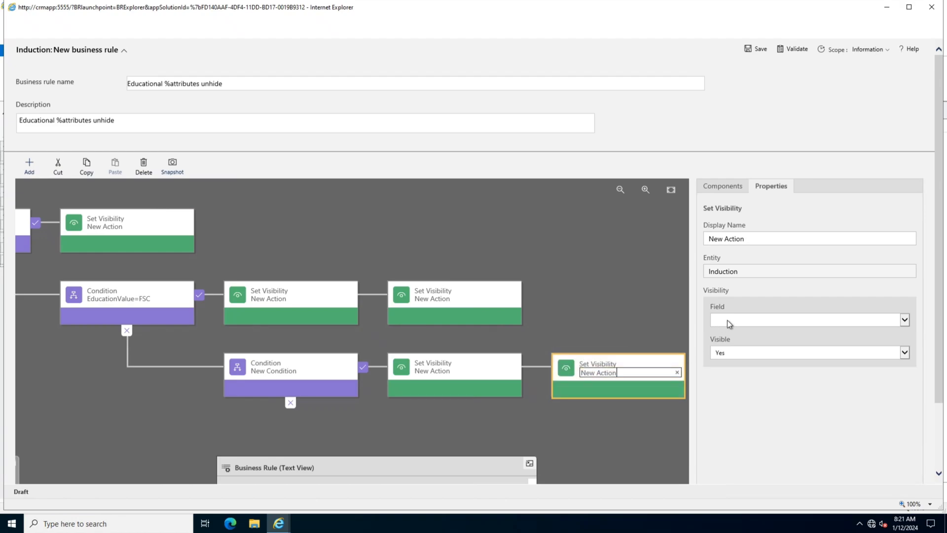
left_click(728, 324)
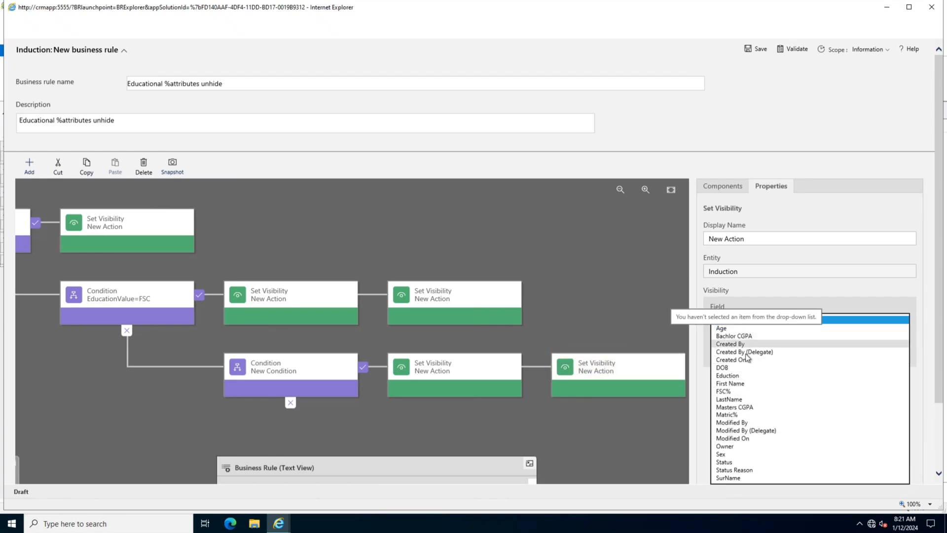
left_click(749, 391)
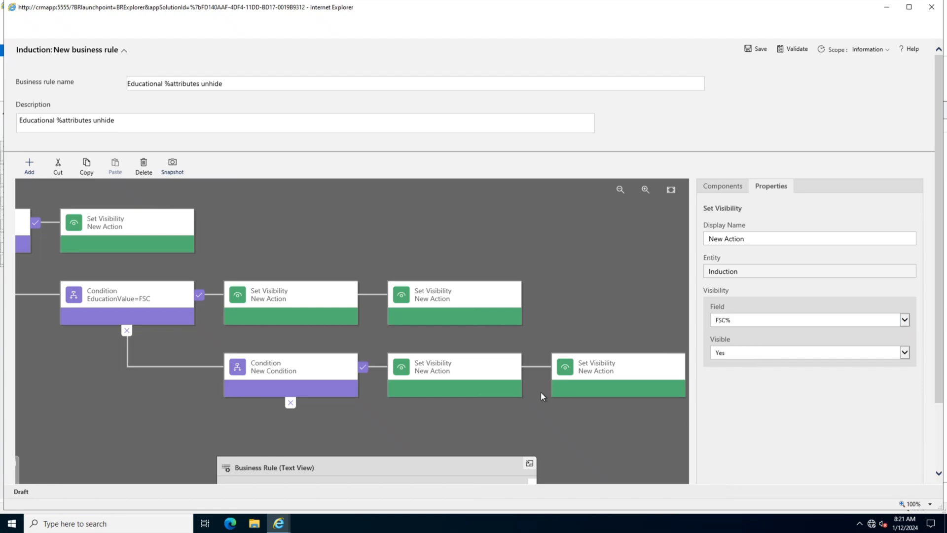
Add a third Set Visibility action at the end of the Bachelors true branch and set its field to Bachlor CGPA
left_click(29, 166)
left_click(42, 314)
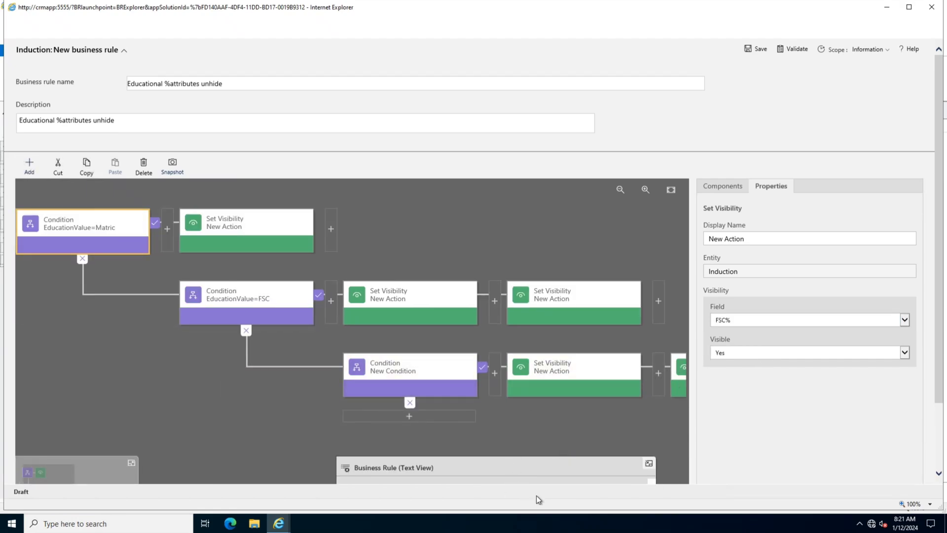
left_click(653, 373)
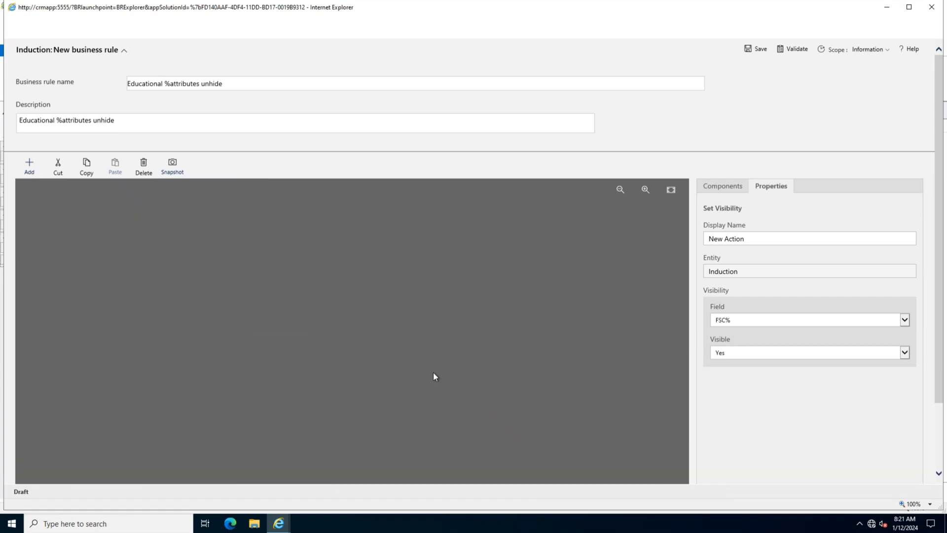
left_click(809, 320)
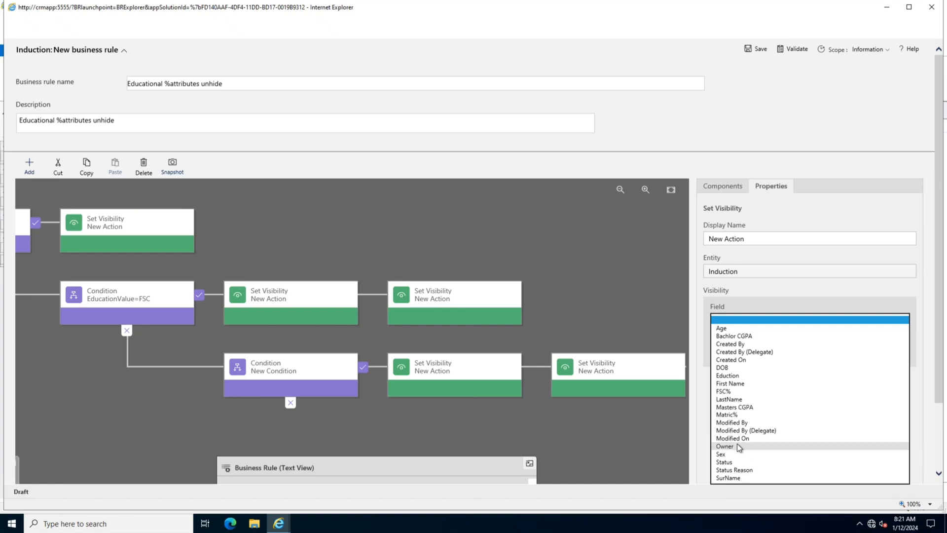
left_click(735, 336)
left_click(645, 437)
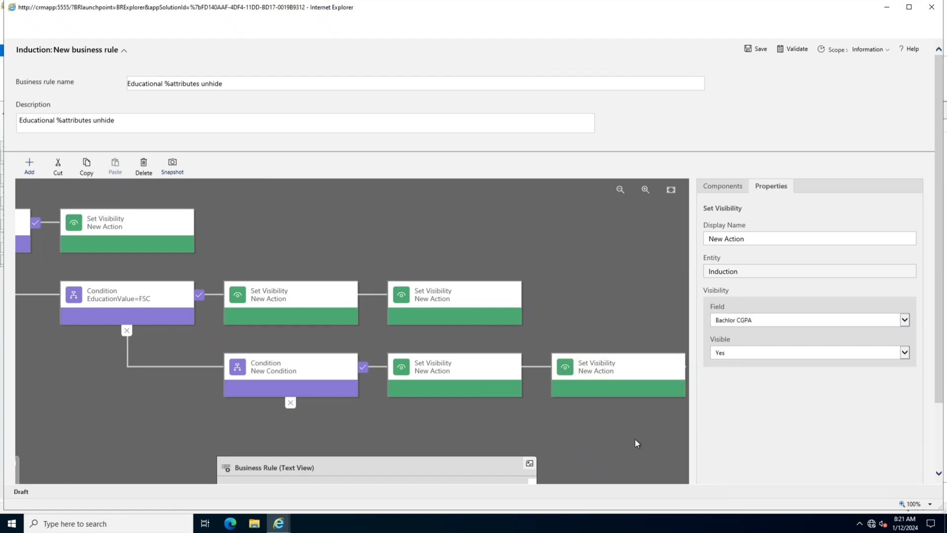
Review the rule's text view and apply the properties of the Bachlor CGPA visibility action
scroll(435, 412, "down", 5)
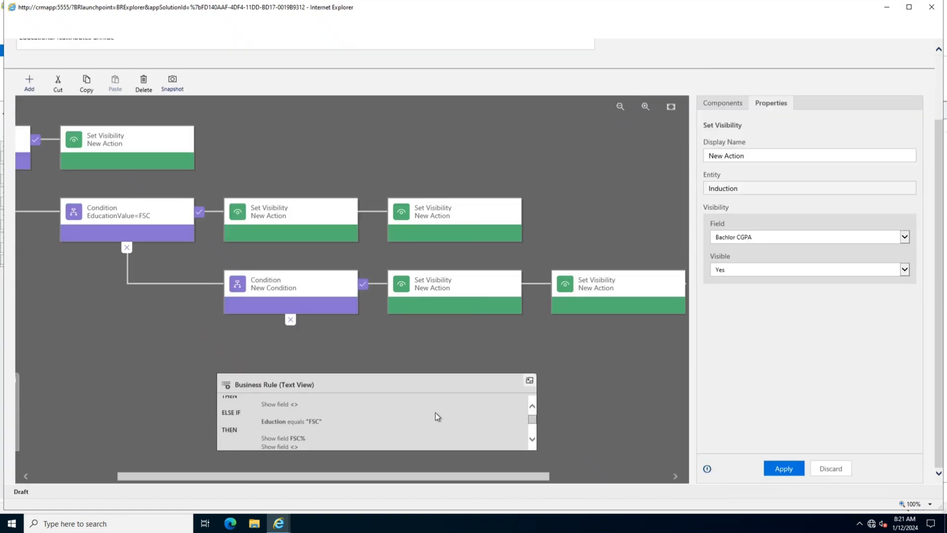
scroll(435, 412, "up", 6)
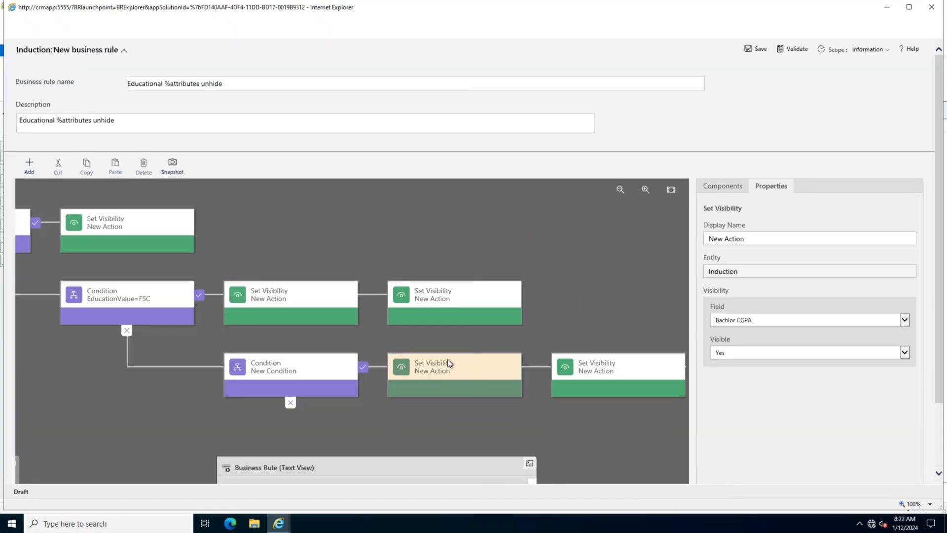
scroll(619, 439, "down", 3)
left_click(784, 468)
scroll(417, 351, "up", 3)
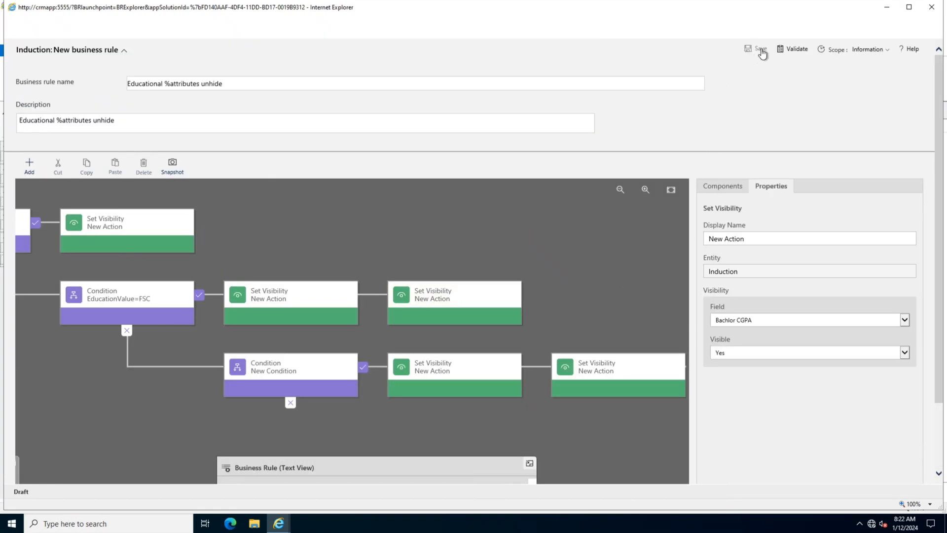
Validate the business rule and set the unnamed condition's display name to "EducationValue=Bachelors"
left_click(794, 51)
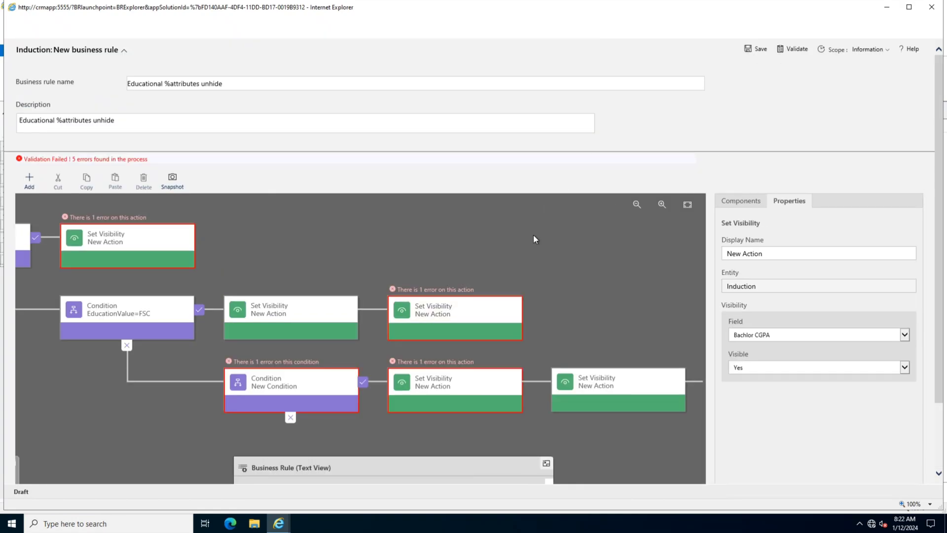
left_click(265, 390)
scroll(766, 379, "down", 1)
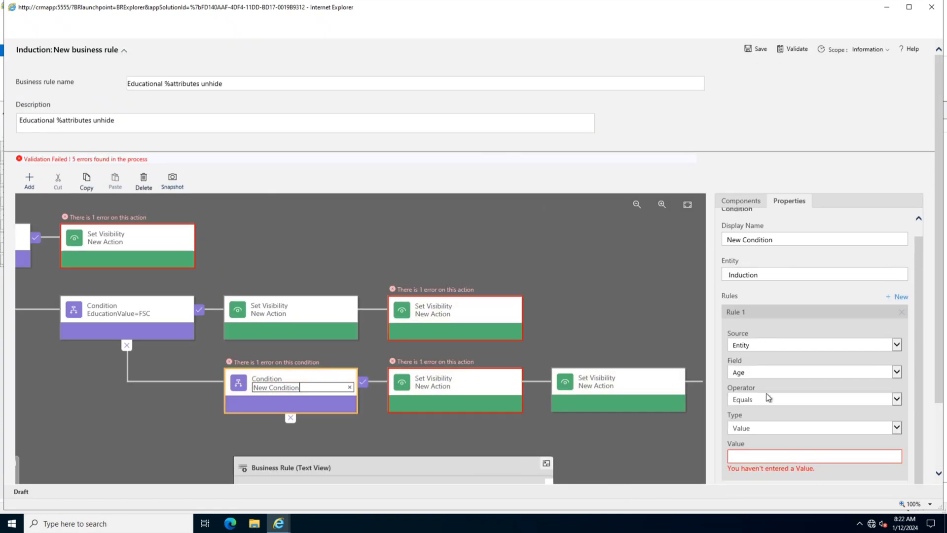
left_click(753, 372)
scroll(809, 379, "down", 1)
left_click(809, 382)
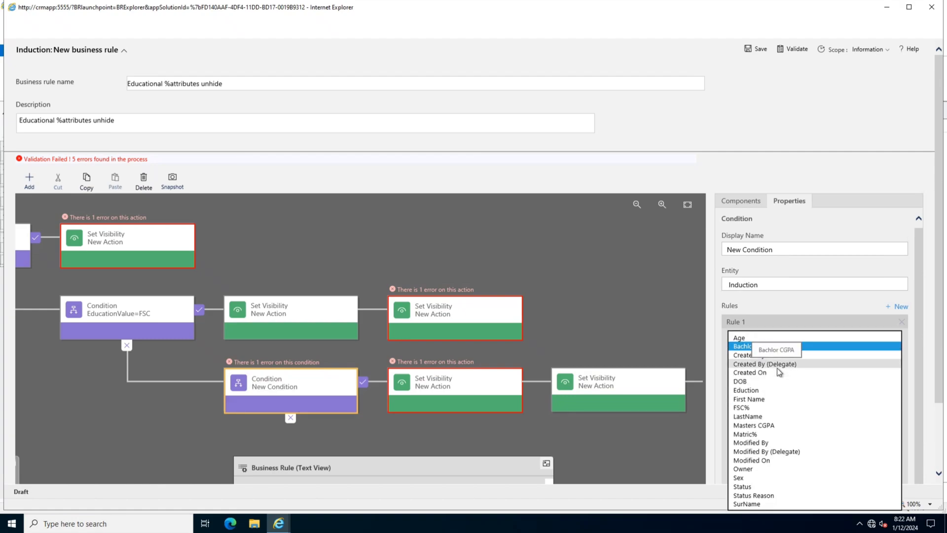
left_click(723, 254)
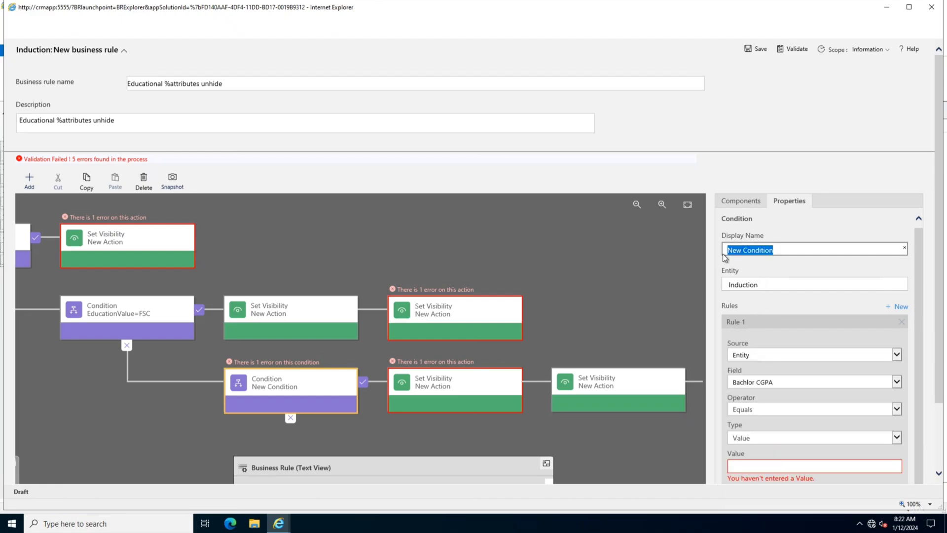
type("EducationValue=Bachelors")
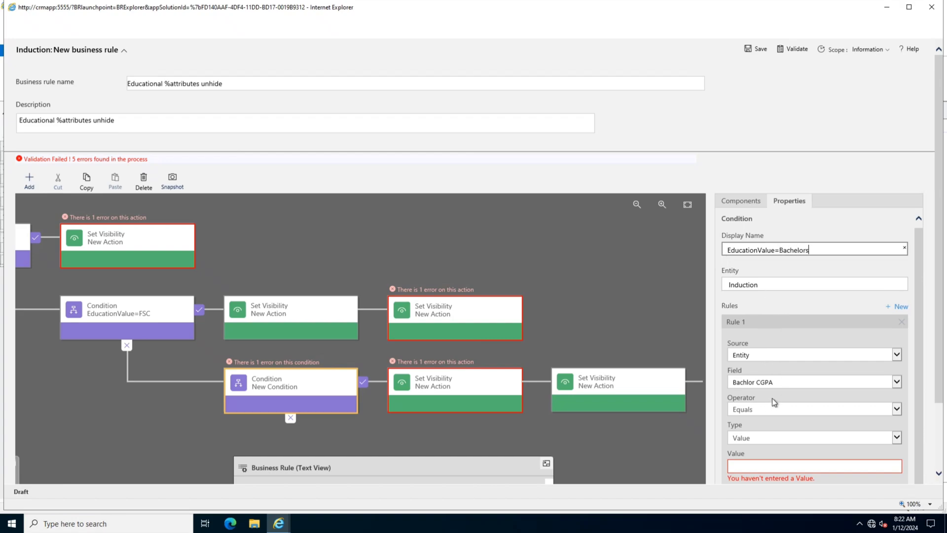
Set the Bachelors condition's rule to field Eduction equals value Bachelors and apply it
left_click(772, 383)
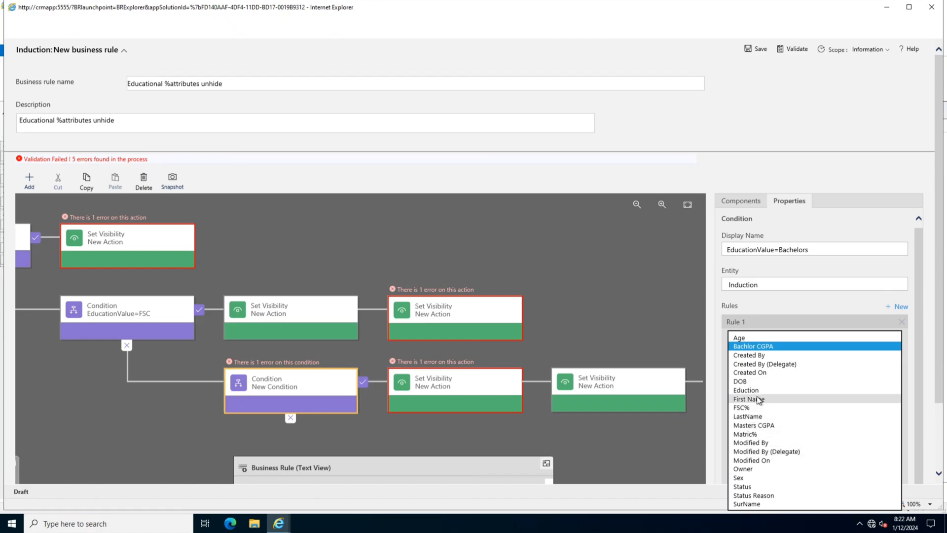
left_click(755, 389)
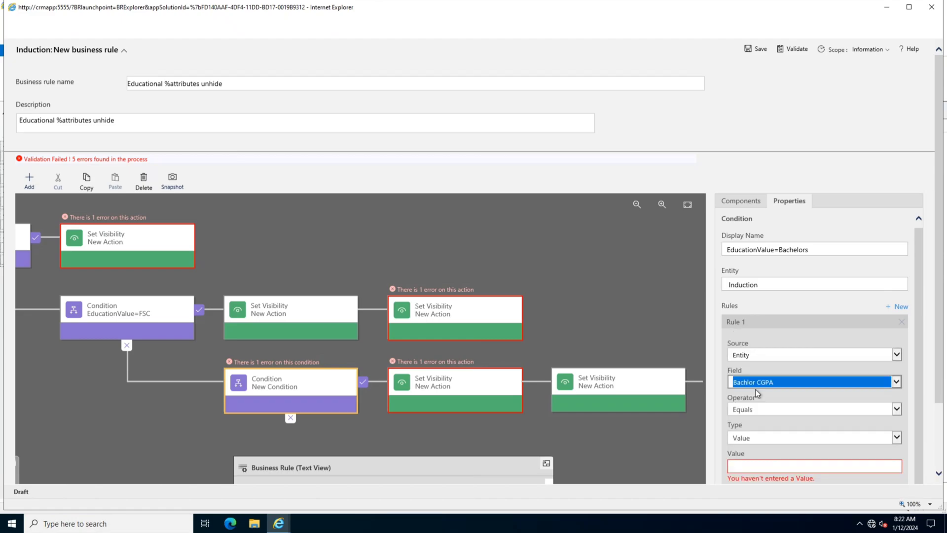
scroll(771, 443, "down", 1)
left_click(772, 442)
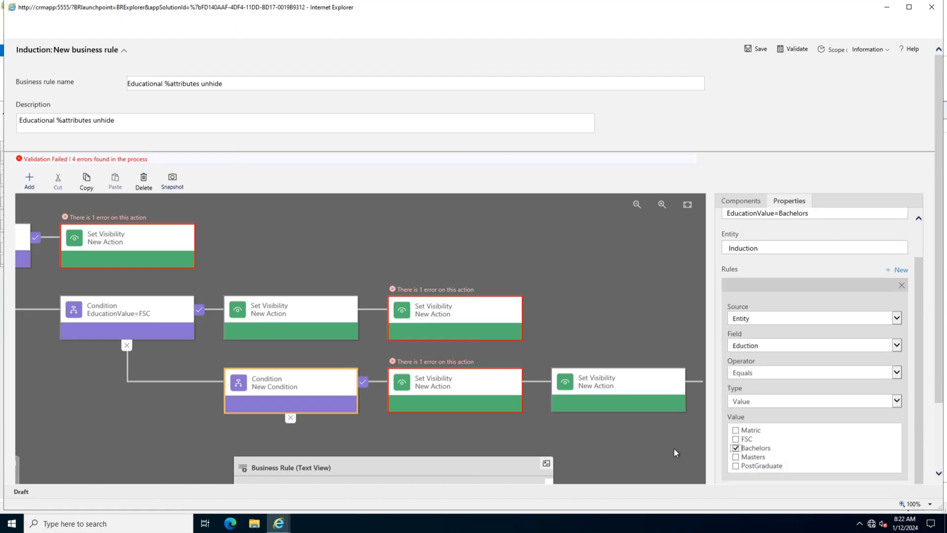
scroll(799, 419, "down", 2)
left_click(795, 468)
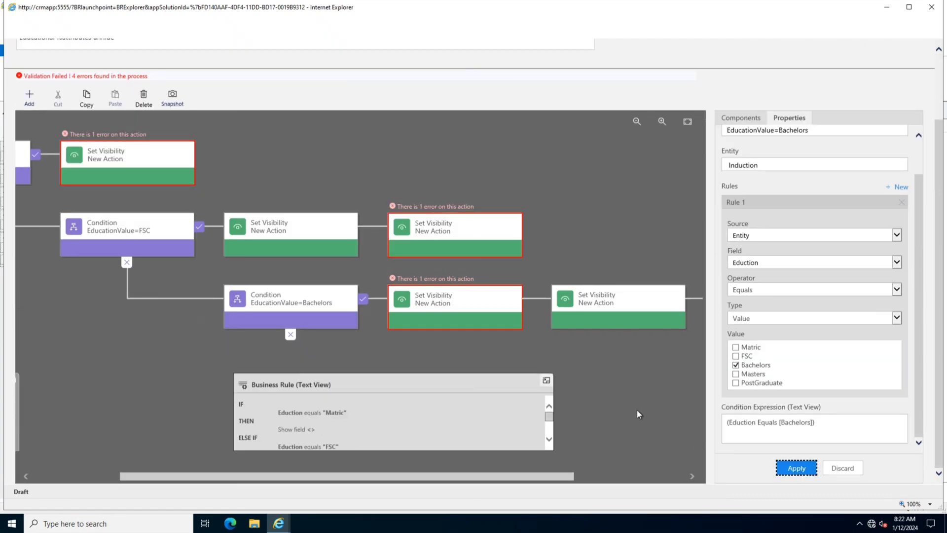
Set the first Bachelors branch action's field to Matric% and its display name to "Matric%Visible", and apply the changes
left_click(451, 296)
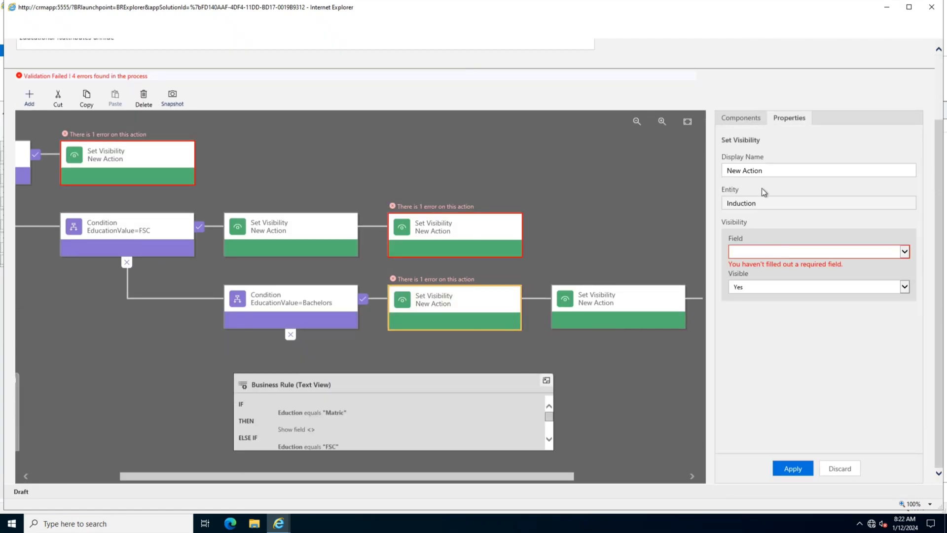
left_click(780, 170)
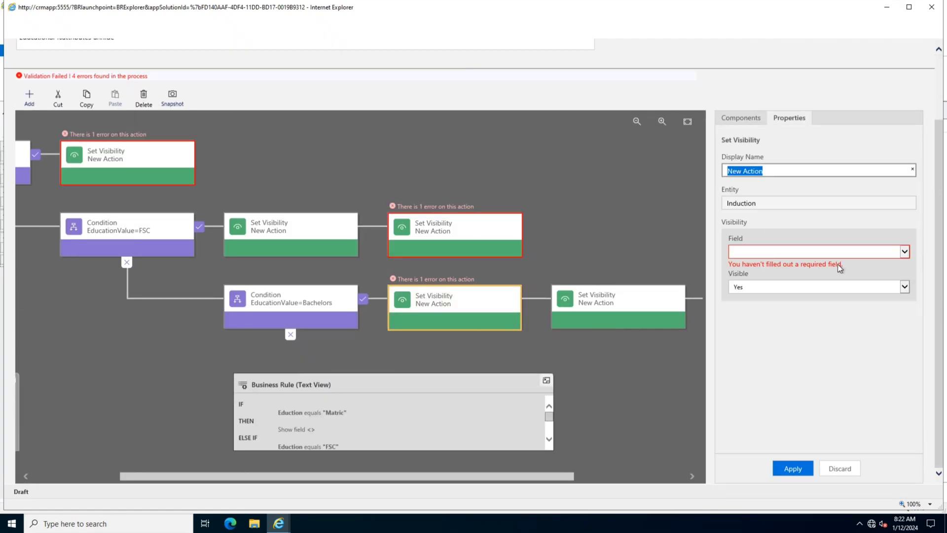
left_click(774, 253)
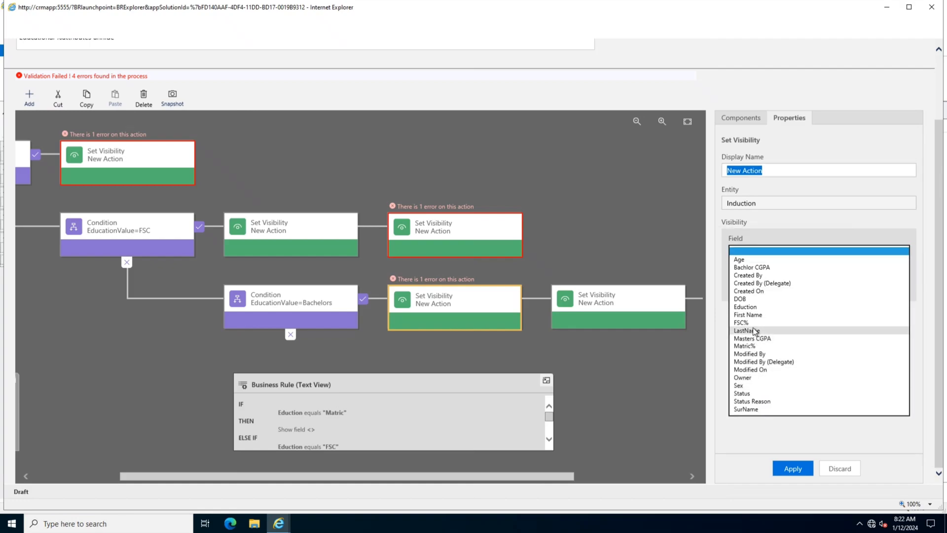
left_click(765, 346)
left_click(786, 401)
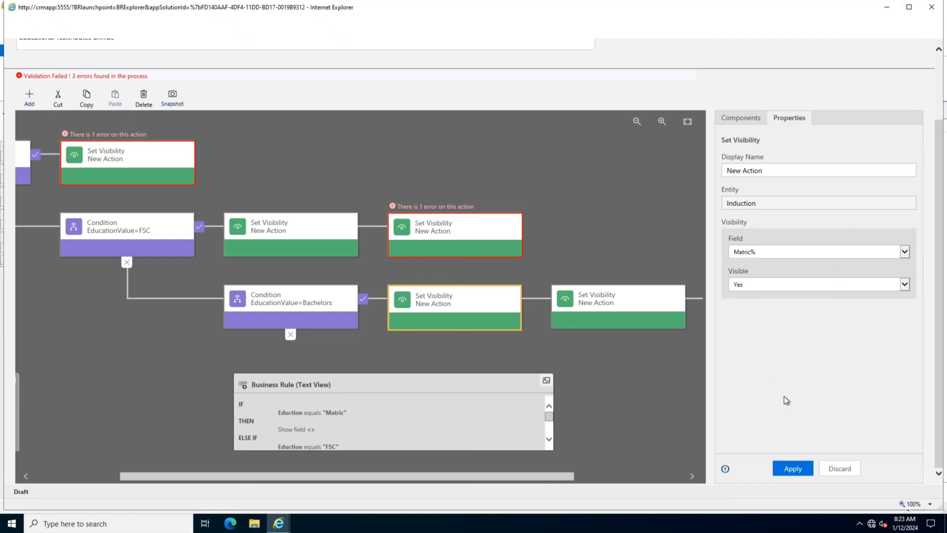
left_click(784, 173)
type("Matric%")
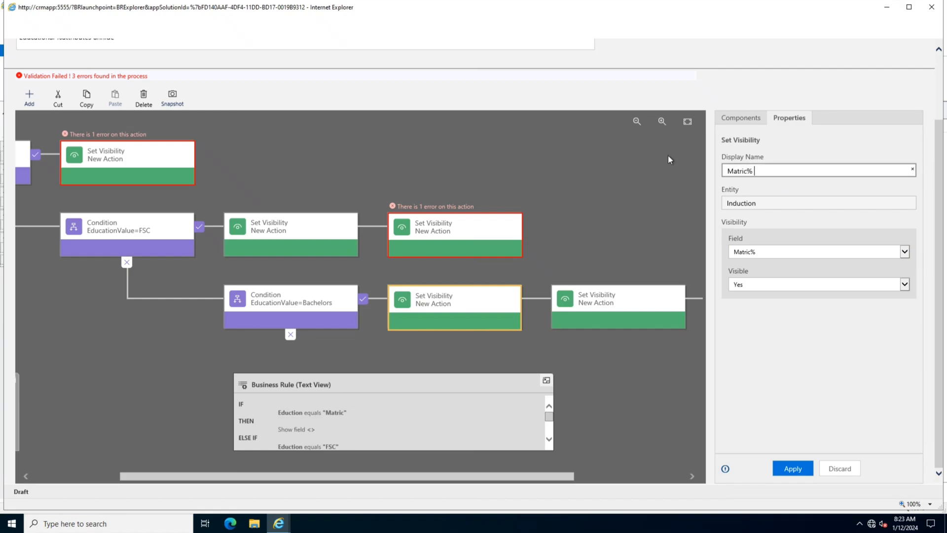
key("BackSpace")
type("Visible")
left_click(792, 468)
Set the last Bachelors branch action's field to FSC% and its display name to "FSC%Visible", and apply the changes
left_click(616, 296)
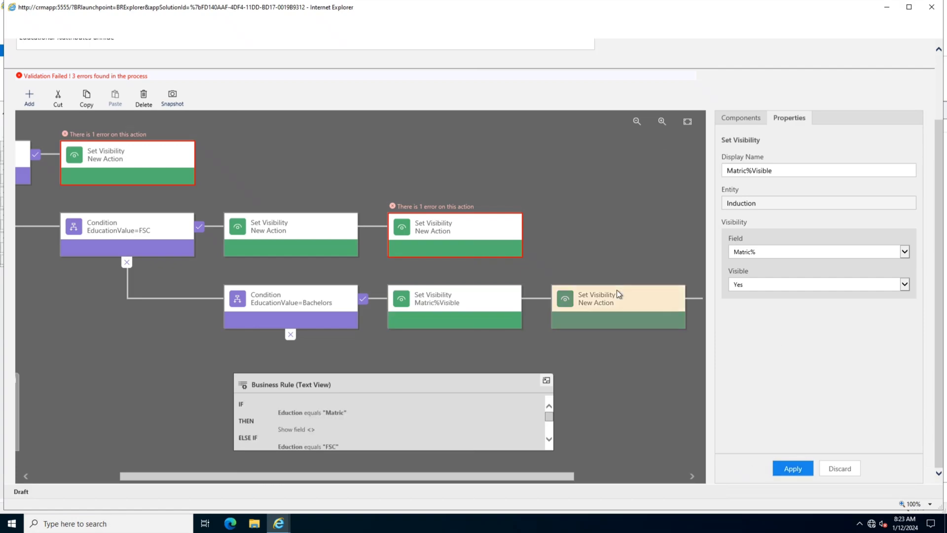
left_click_drag(565, 476, 643, 311)
left_click(789, 251)
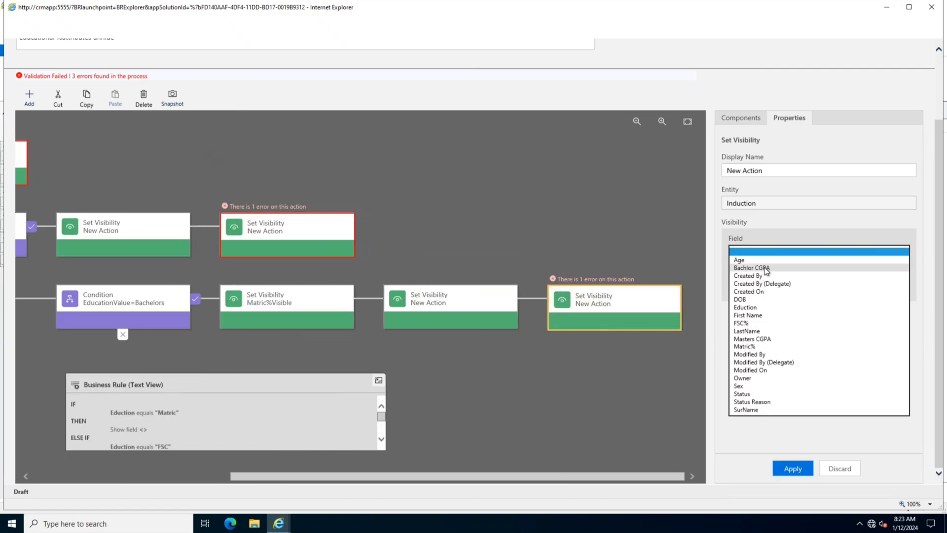
left_click(753, 323)
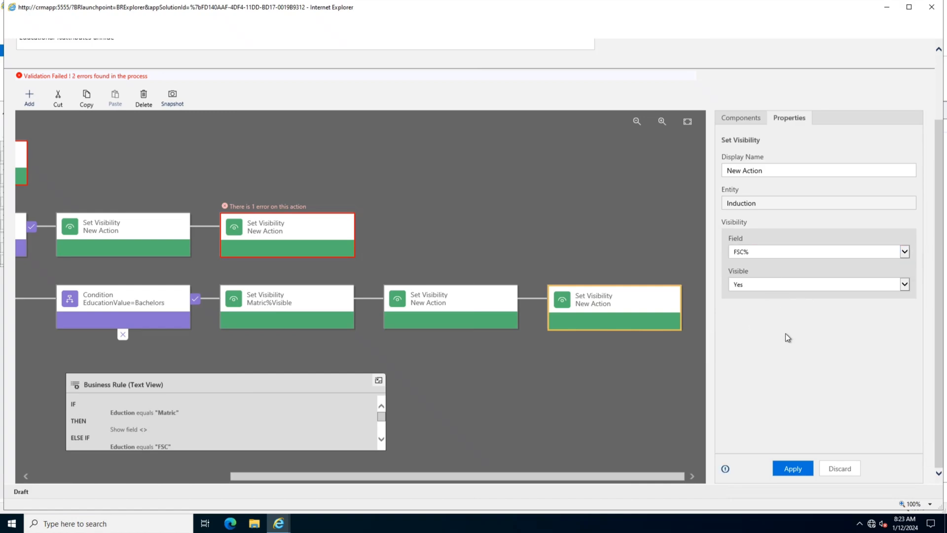
triple_click(750, 171)
type("FSC")
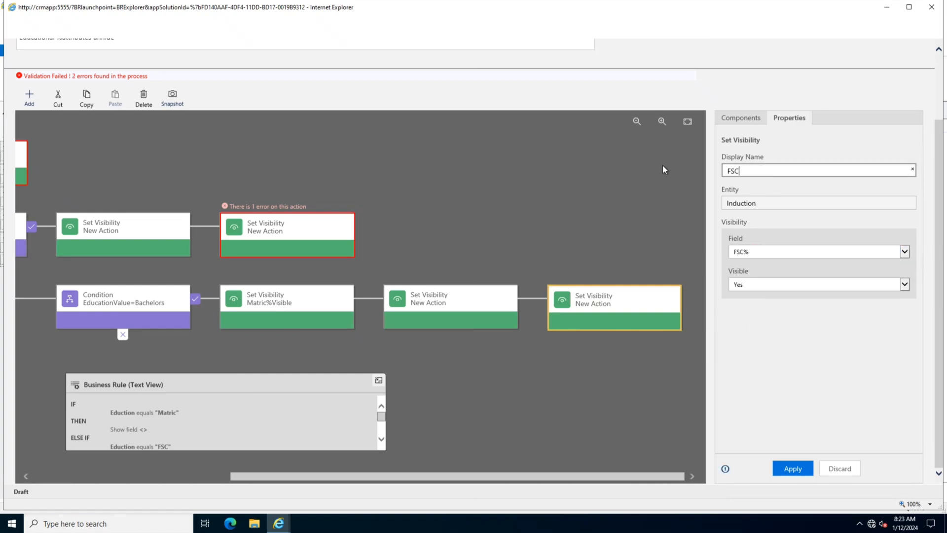
type("%Visible")
left_click(782, 464)
Set the display name of the Bachelors branch's Bachlor CGPA action to "BachelorsCGPA Visible" and apply it
left_click(474, 302)
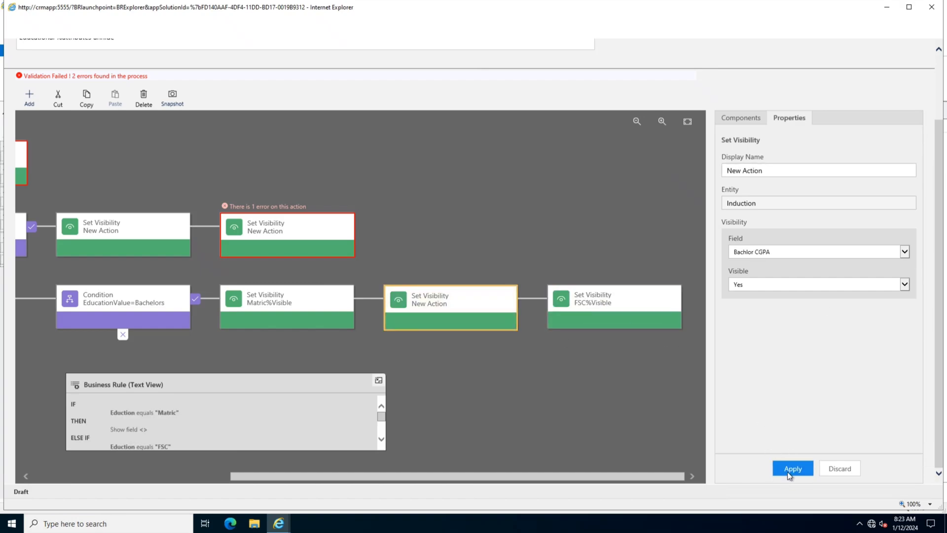
left_click_drag(794, 165, 693, 175)
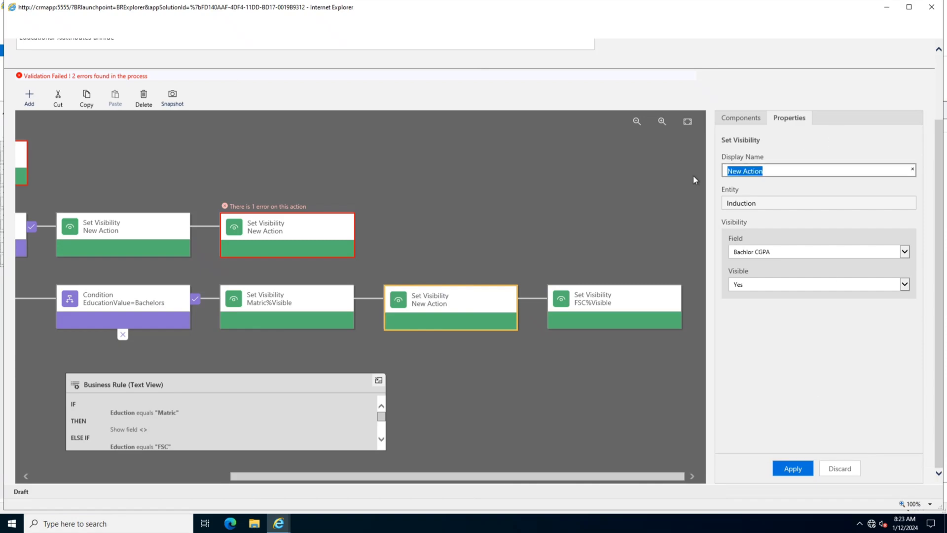
type("BachelorsCGPA Visible")
left_click(792, 467)
left_click(642, 168)
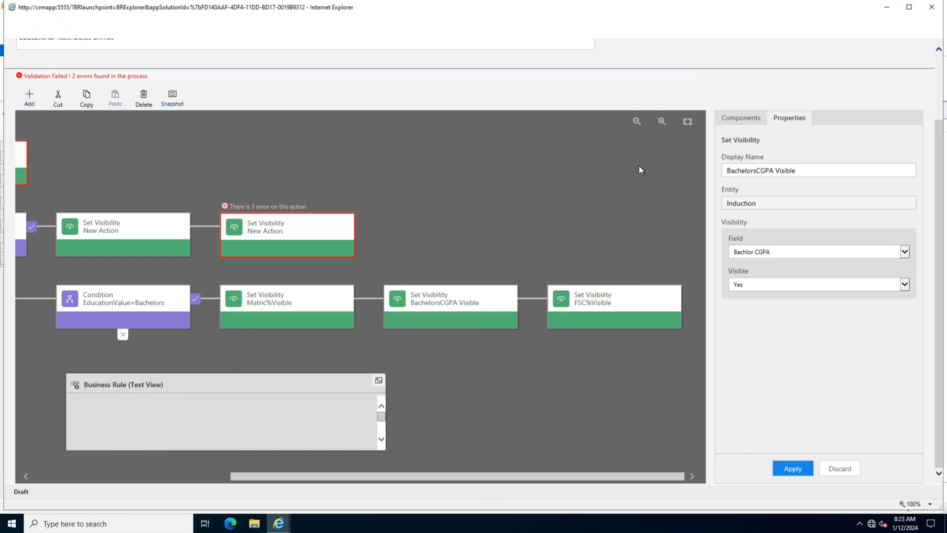
Validate the business rule again to find the remaining errors
left_click_drag(522, 474, 320, 474)
scroll(591, 278, "up", 2)
left_click(790, 50)
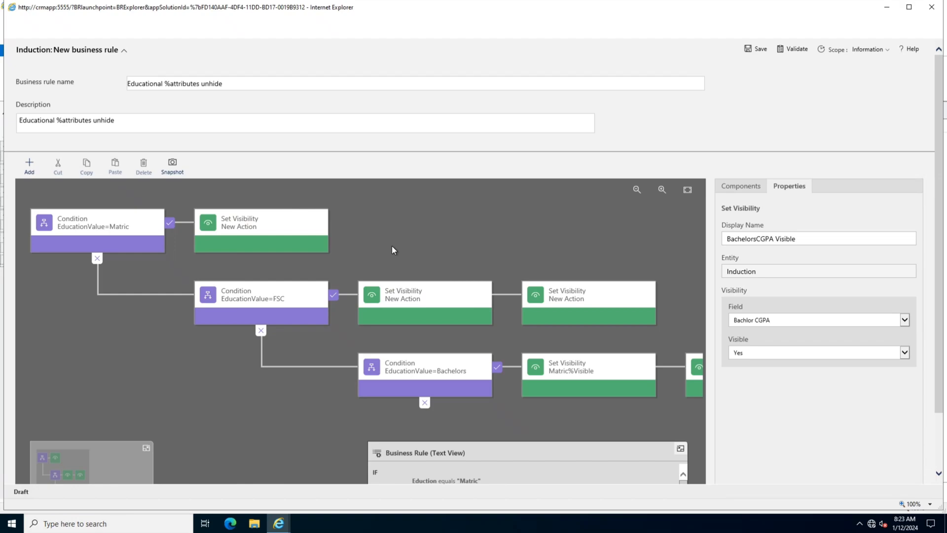
left_click(792, 49)
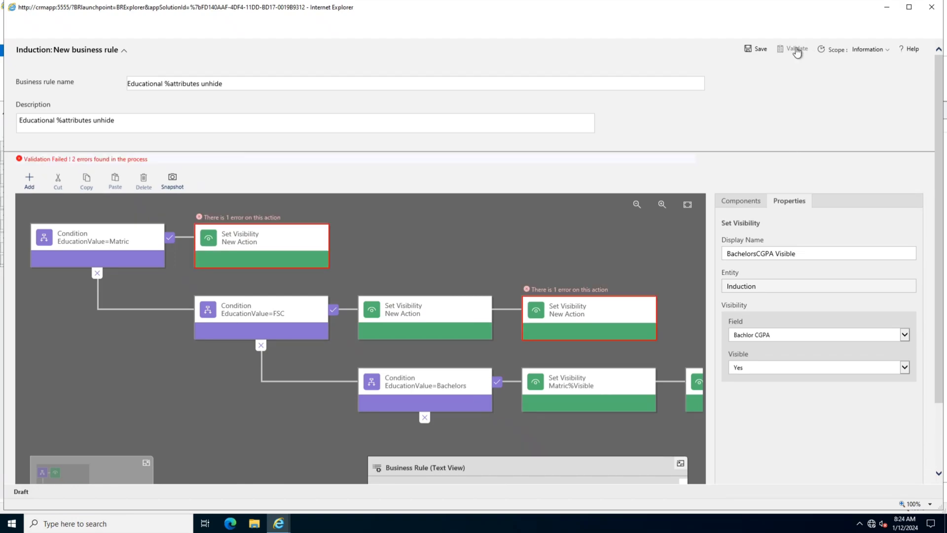
Set the second FSC branch action's field to FSC% and its display name to "FSC%Visible", and apply the changes
left_click(567, 313)
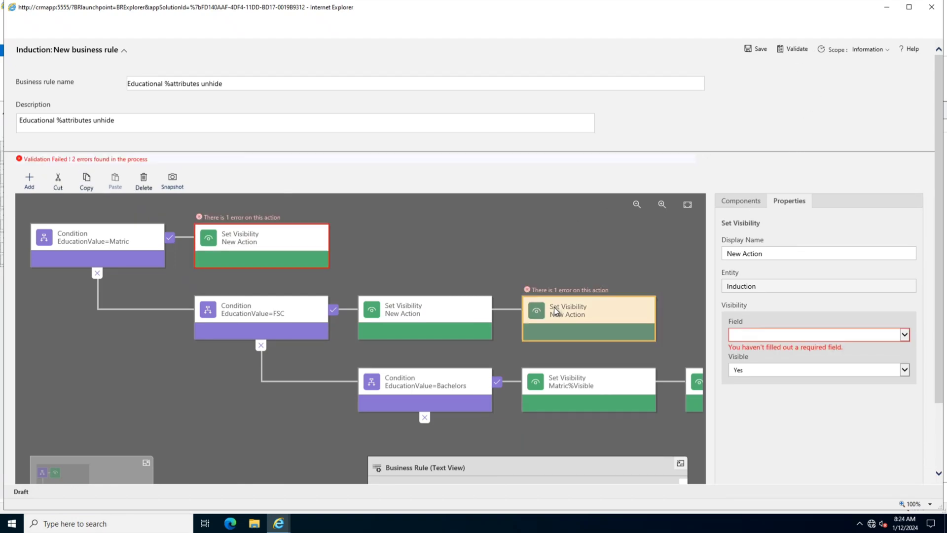
left_click(784, 334)
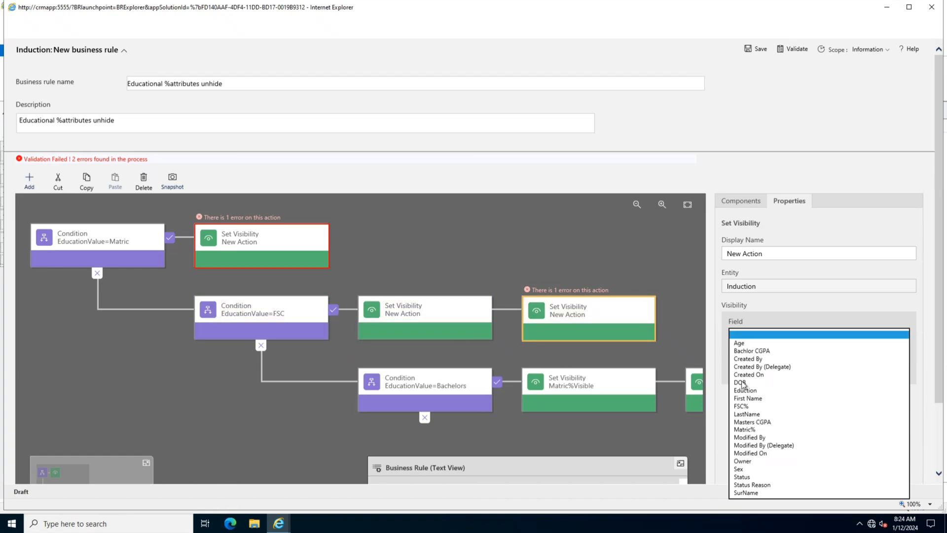
left_click(741, 406)
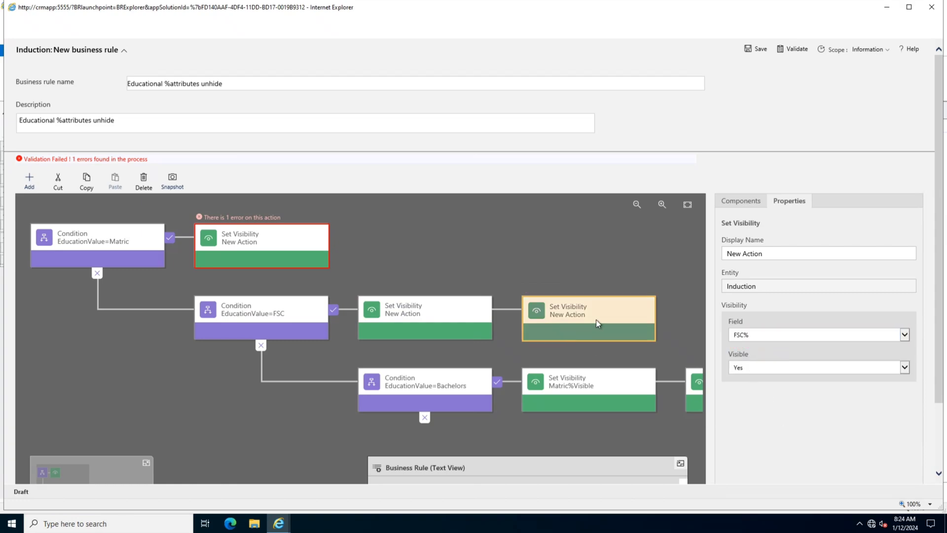
triple_click(725, 255)
type("FSC%Visi")
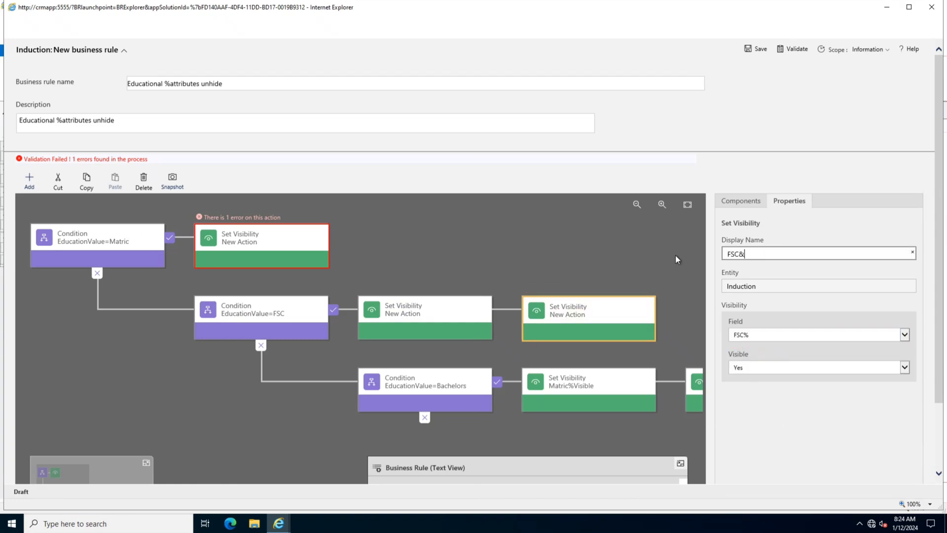
type("ble")
scroll(936, 413, "down", 2)
left_click(792, 469)
Set the first FSC branch action's field to Matric% and its display name to "Matric%Visible", and apply the changes
double_click(408, 231)
left_click(431, 239)
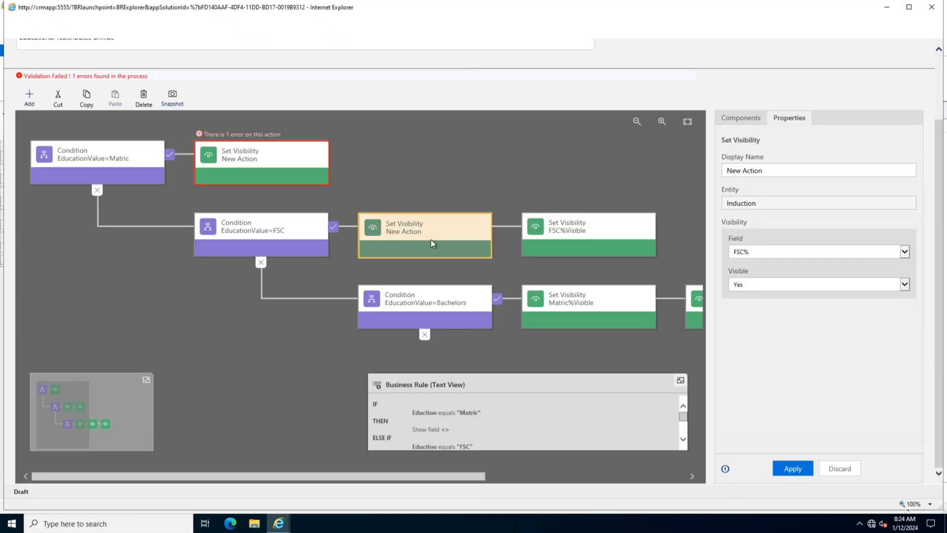
left_click(597, 230)
left_click(423, 235)
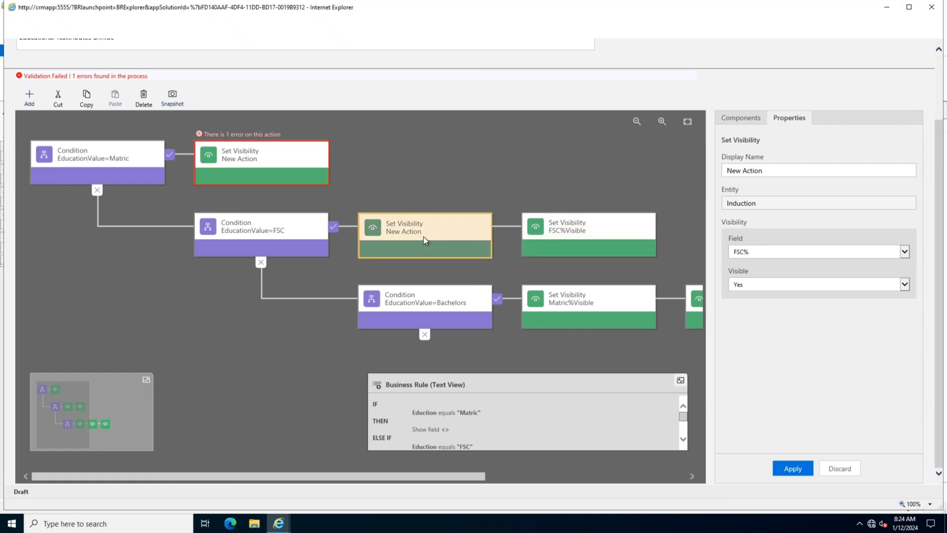
left_click(754, 251)
left_click(750, 280)
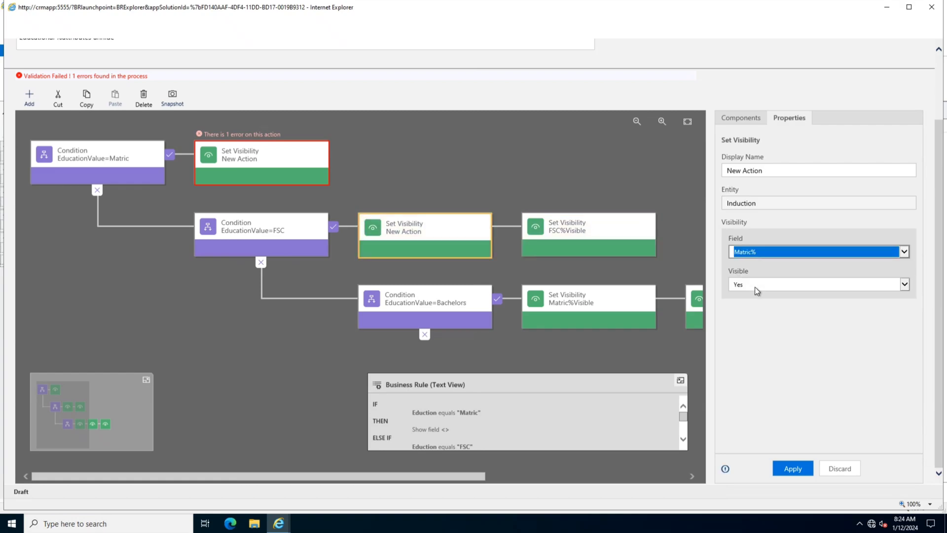
left_click(778, 324)
triple_click(777, 171)
type("Matric%Visible")
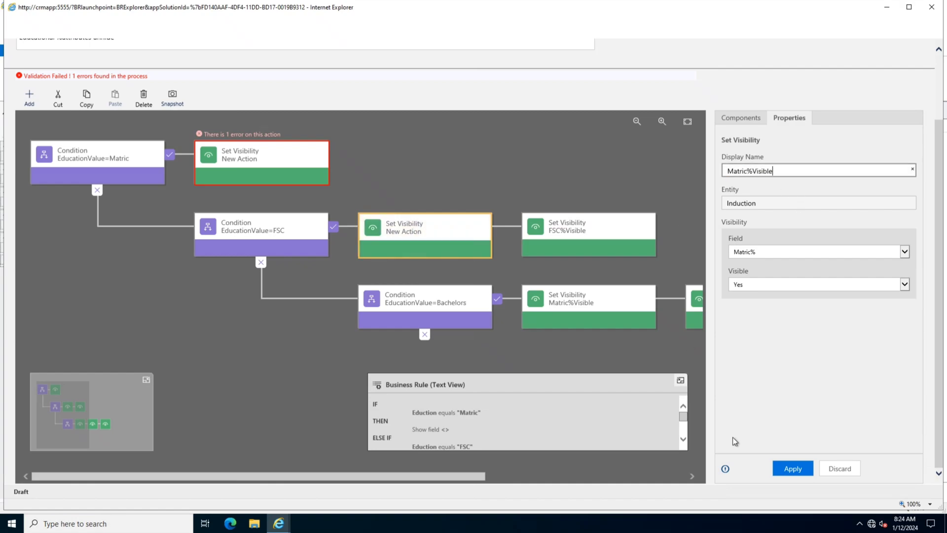
left_click(792, 468)
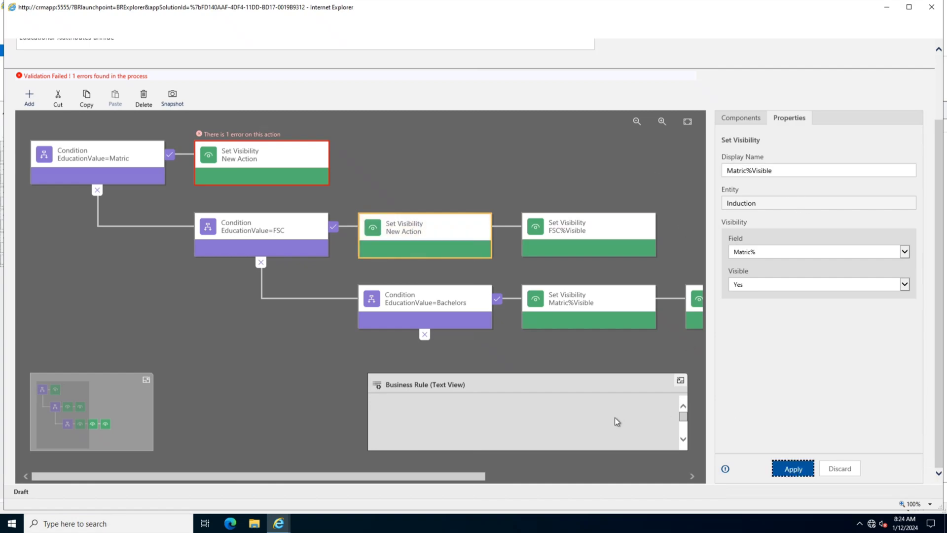
Check the actions in the FSC and Bachelors branches and validate the rule once more
left_click_drag(413, 477, 650, 493)
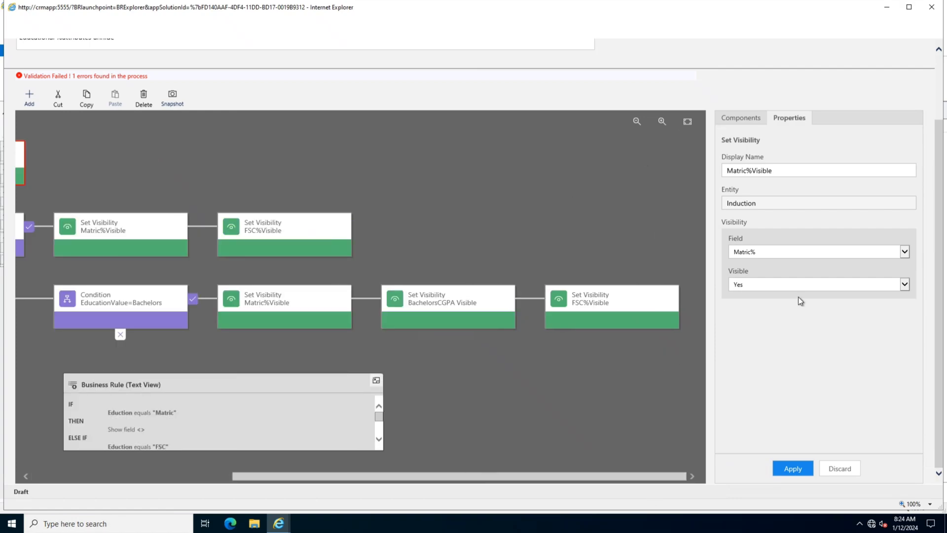
scroll(832, 192, "up", 3)
left_click(794, 49)
Set the Matric branch action's field to Matric% and its display name to "Matric%Visble", and apply the changes
scroll(470, 310, "down", 3)
left_click_drag(451, 476, 261, 476)
left_click(233, 159)
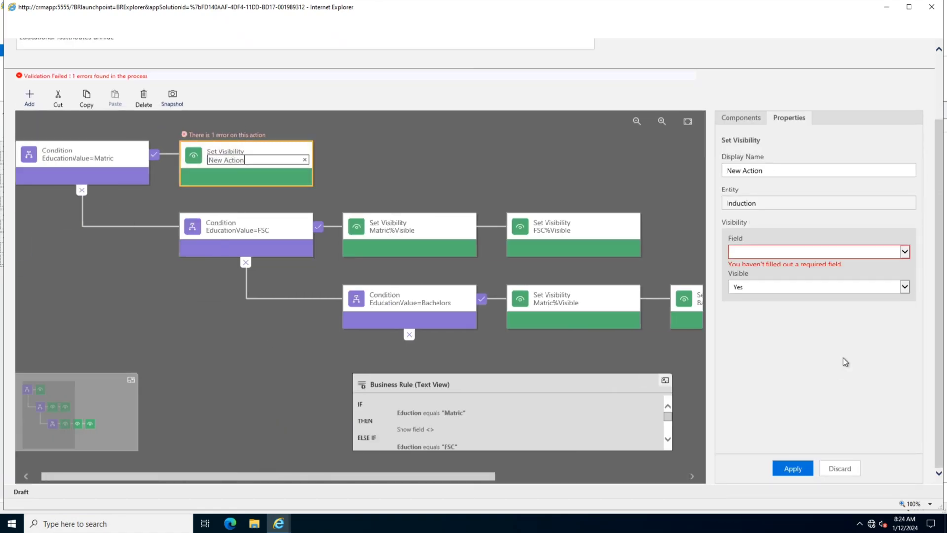
left_click(773, 256)
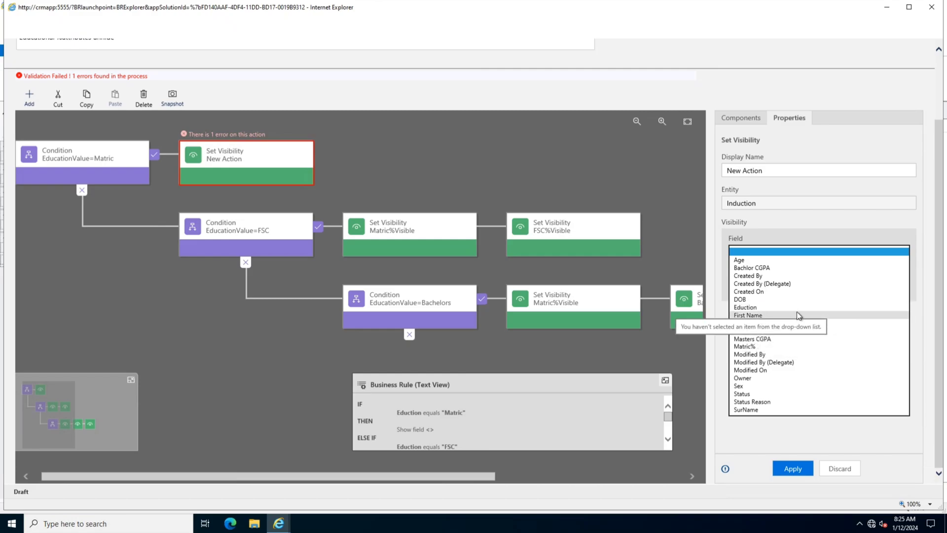
left_click(768, 346)
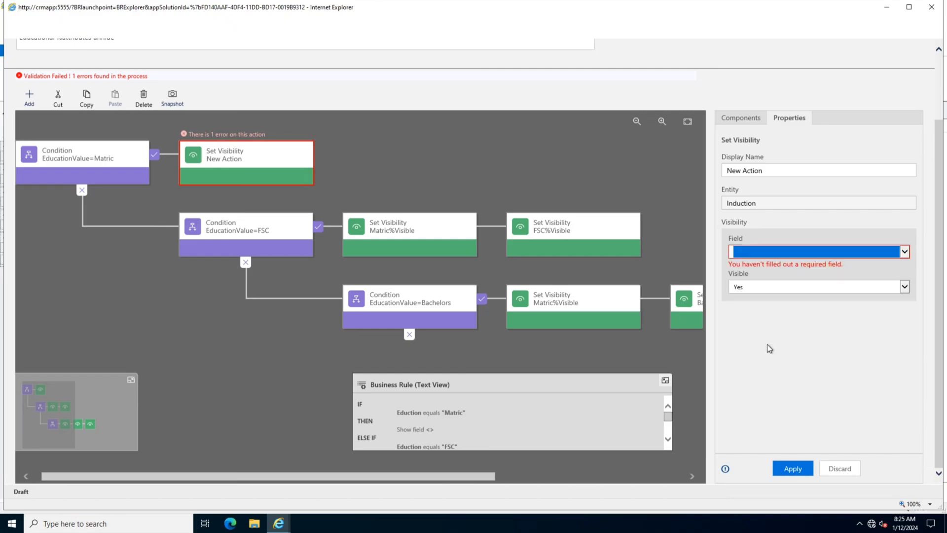
left_click(779, 174)
type("Matric%Visble")
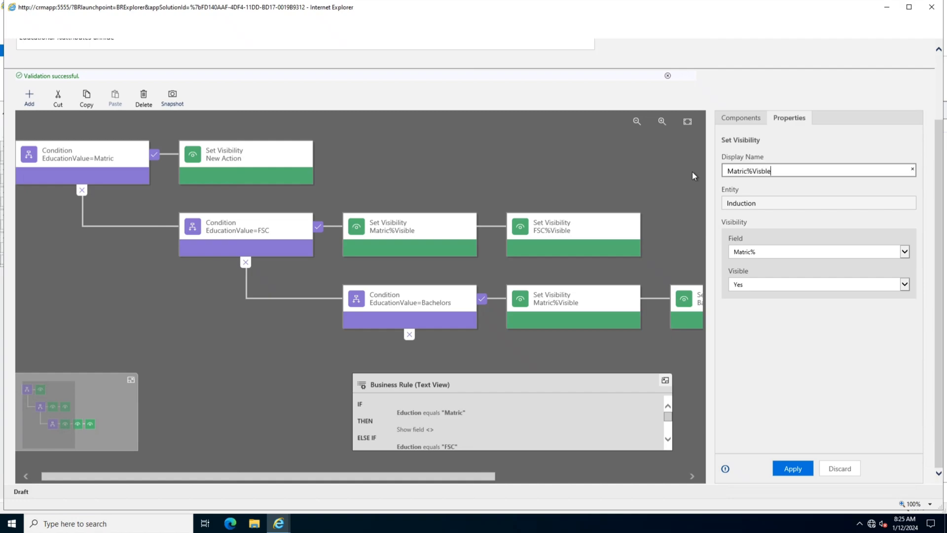
left_click(792, 468)
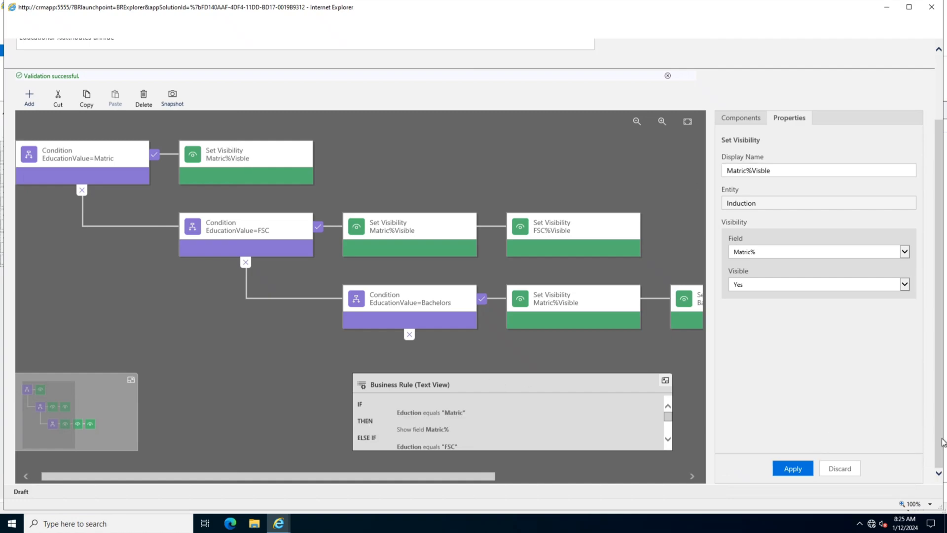
Save and activate the "Educational %attributes unhide" business rule, and close its designer window
scroll(320, 148, "up", 2)
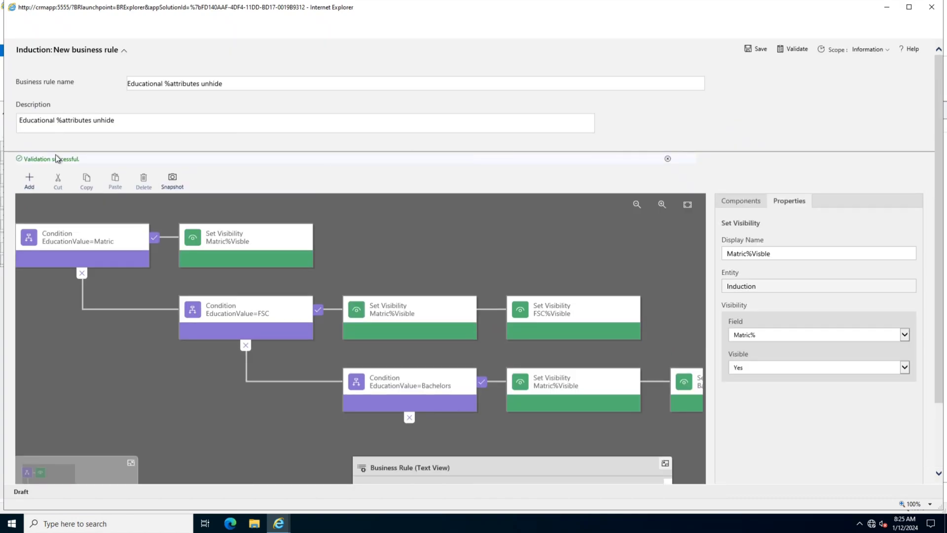
left_click(755, 49)
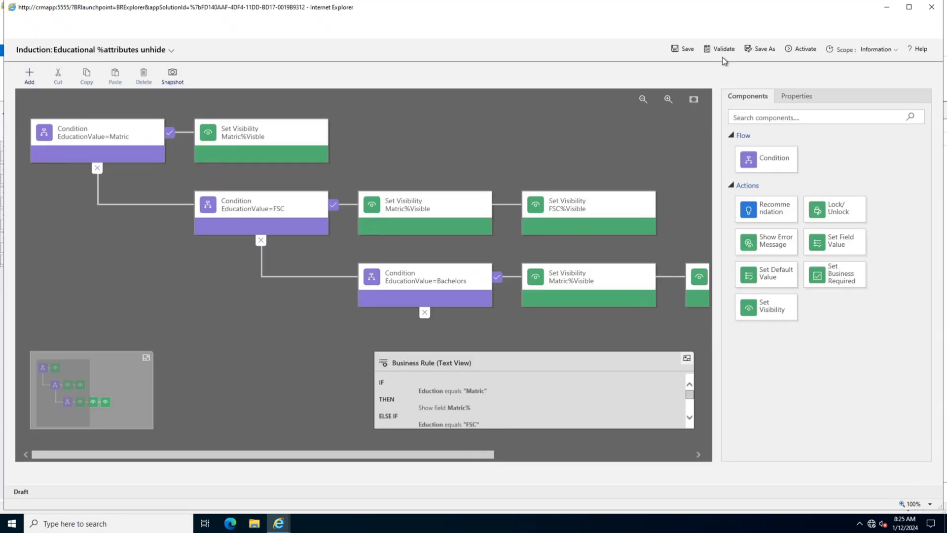
left_click(808, 49)
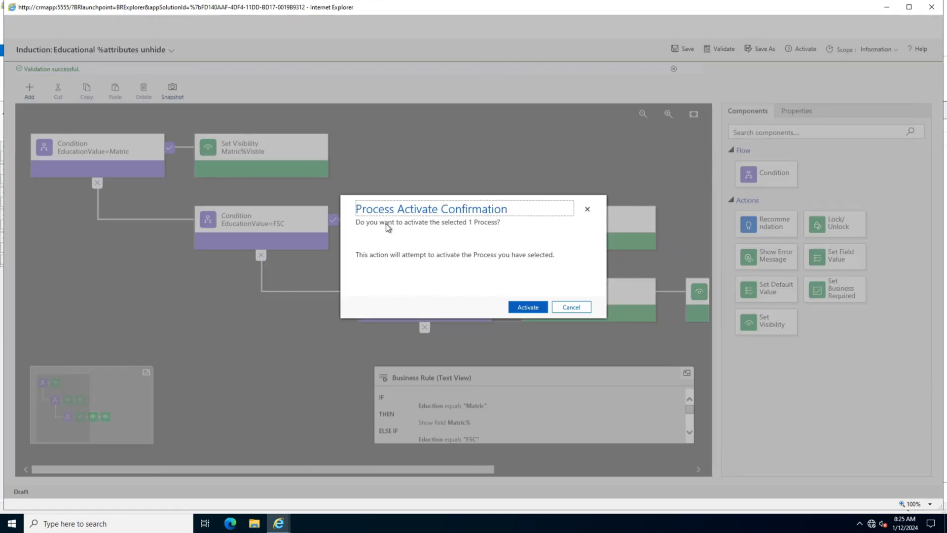
left_click(528, 306)
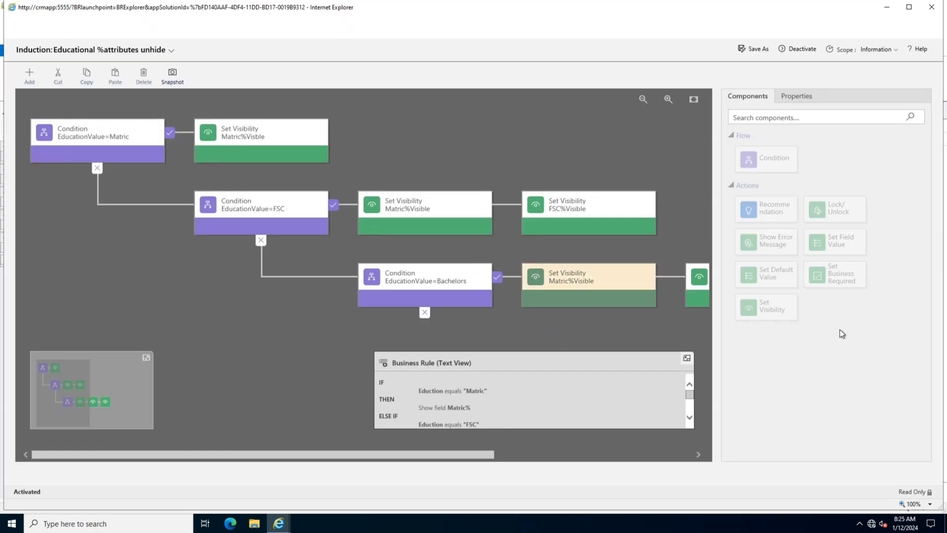
left_click(931, 7)
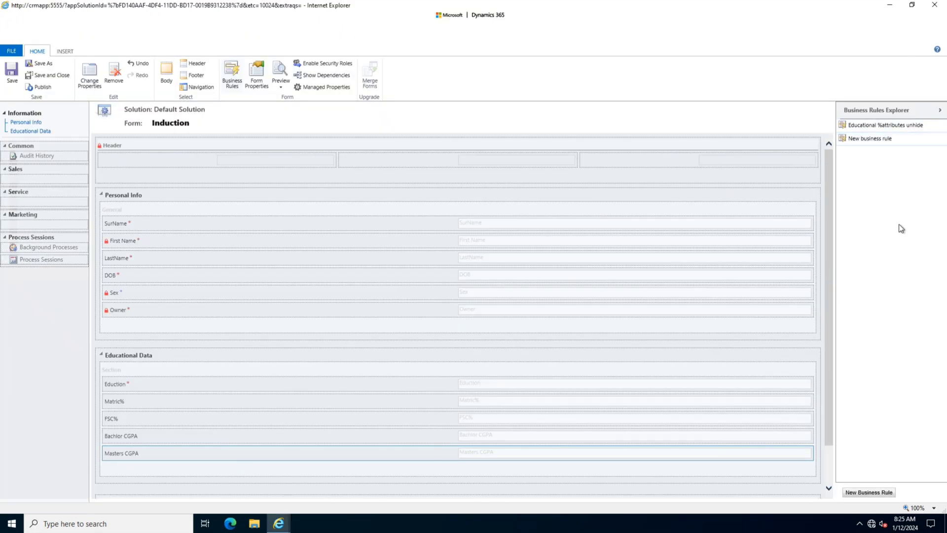
Publish the Induction form and all customizations, closing the form editor and the solution window
left_click(870, 138)
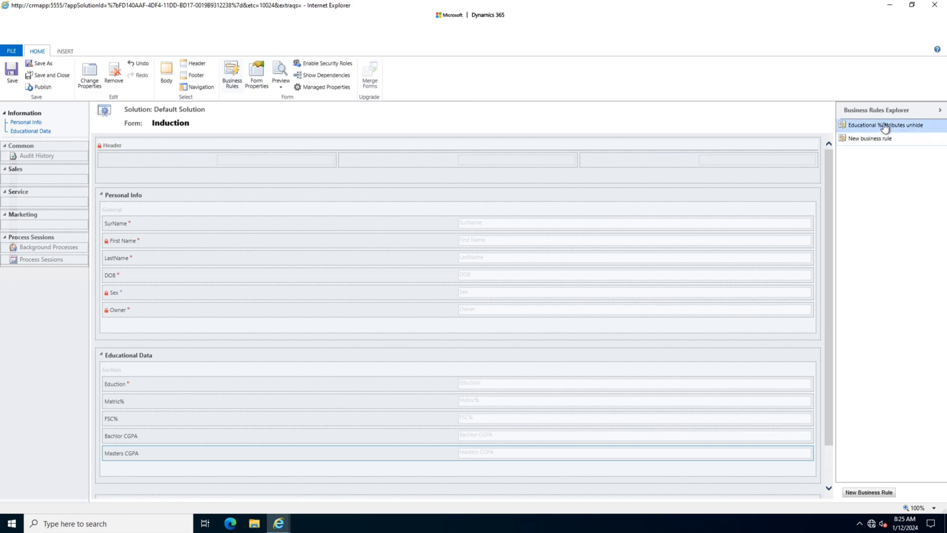
left_click(39, 86)
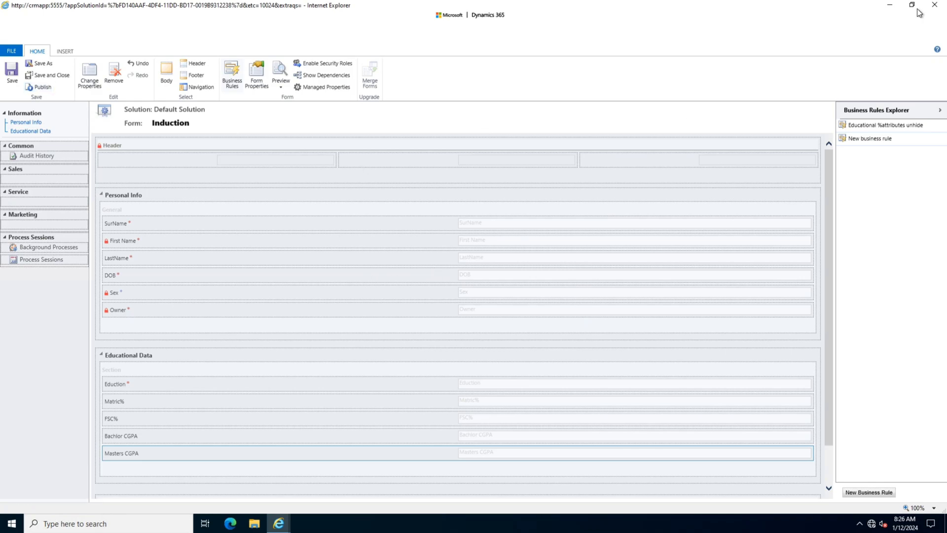
left_click(934, 4)
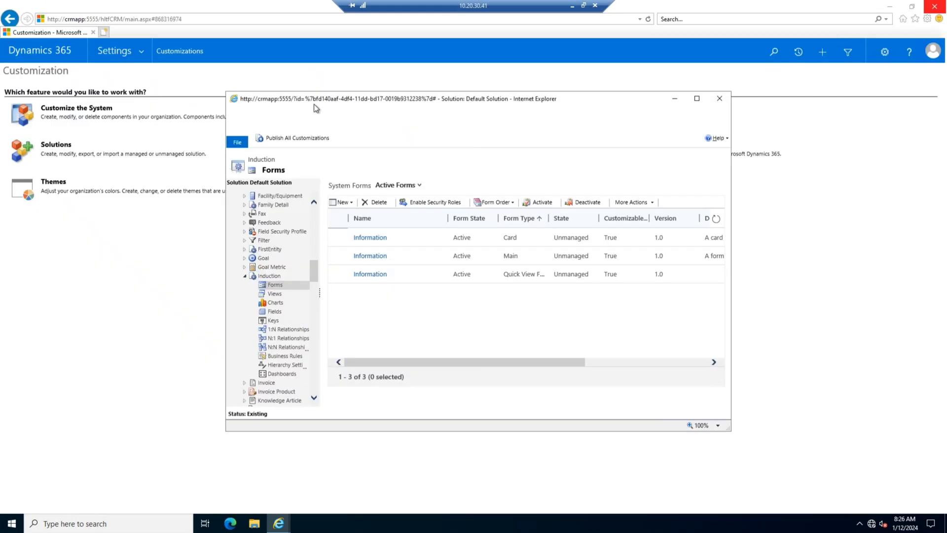
left_click(290, 140)
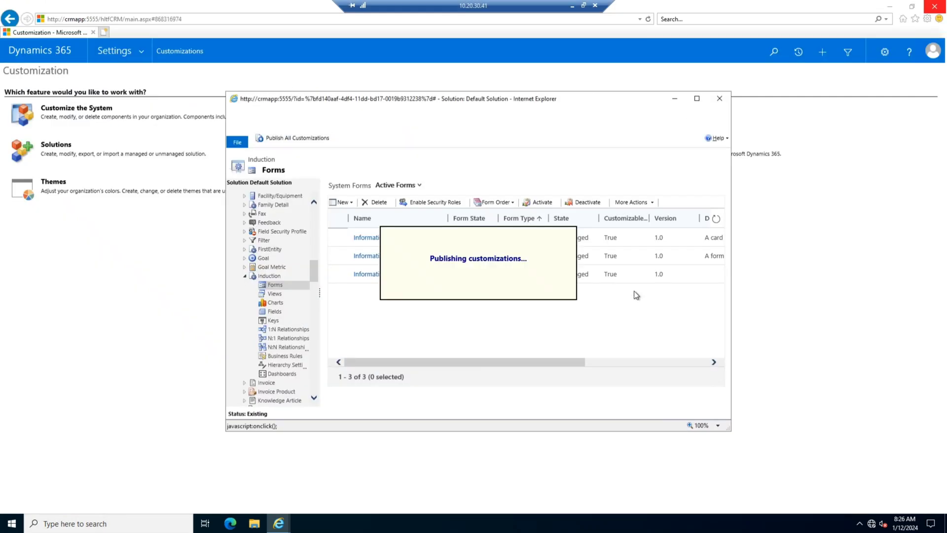
left_click(720, 98)
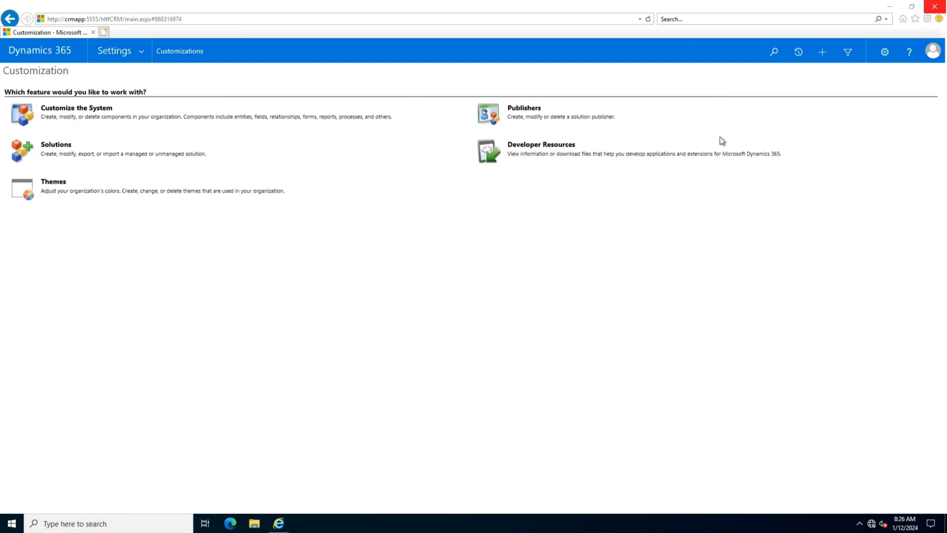
Reload the CRM page and open the existing applicant record from the HRM area's Induction list
left_click(648, 19)
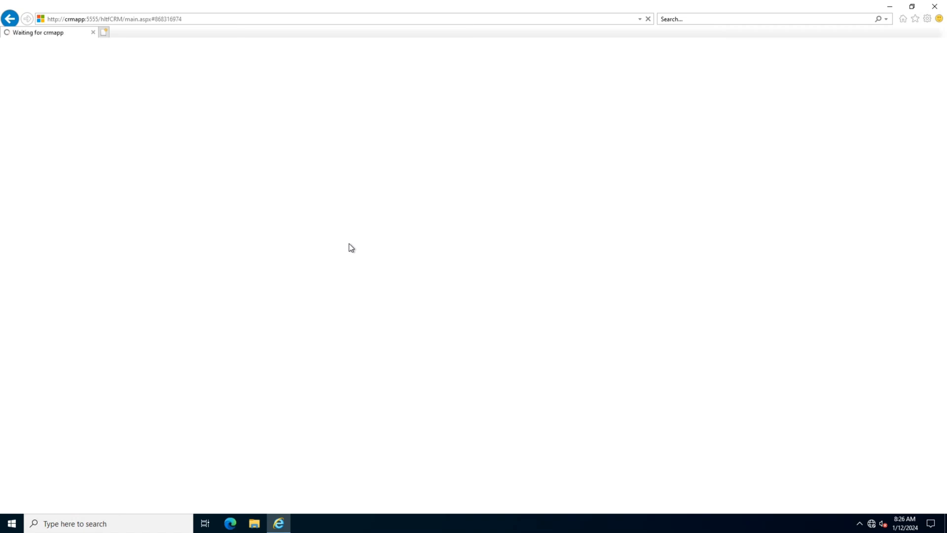
left_click(572, 7)
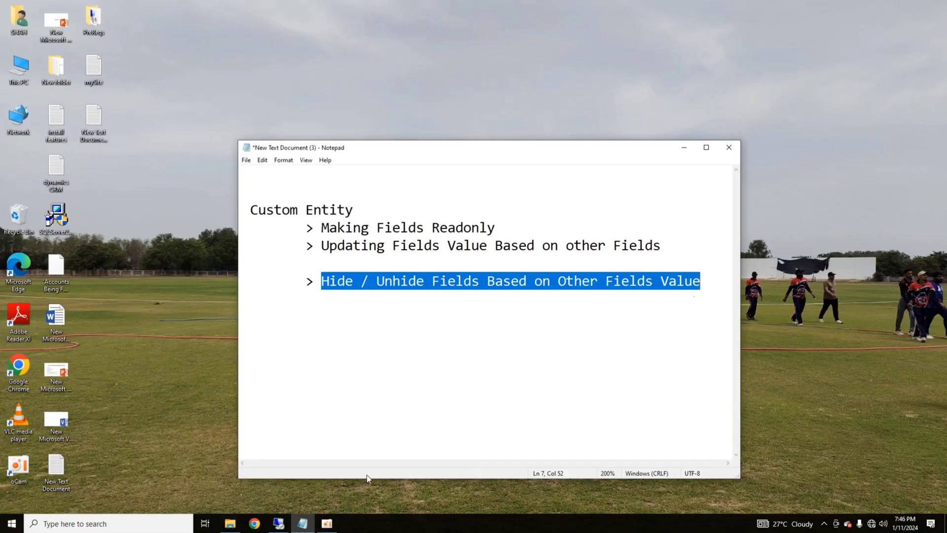
left_click(278, 523)
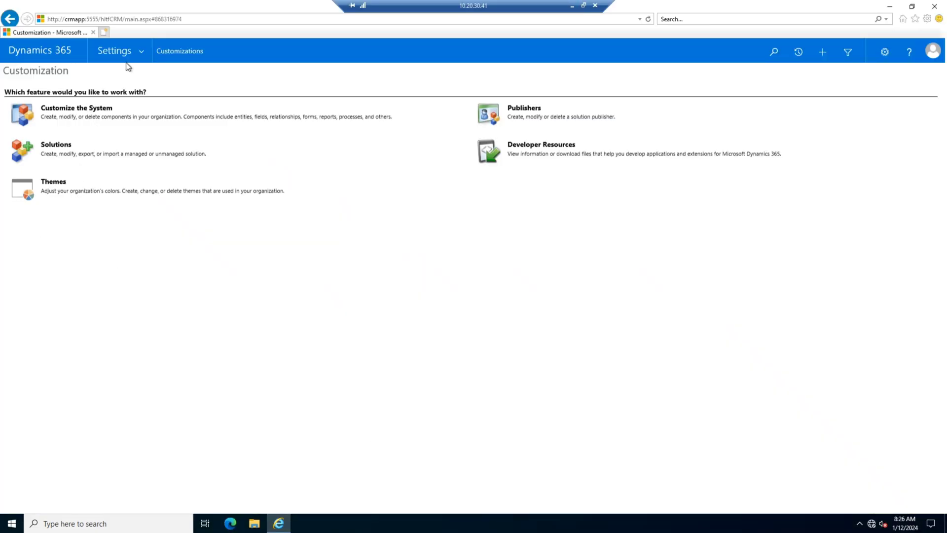
left_click(141, 52)
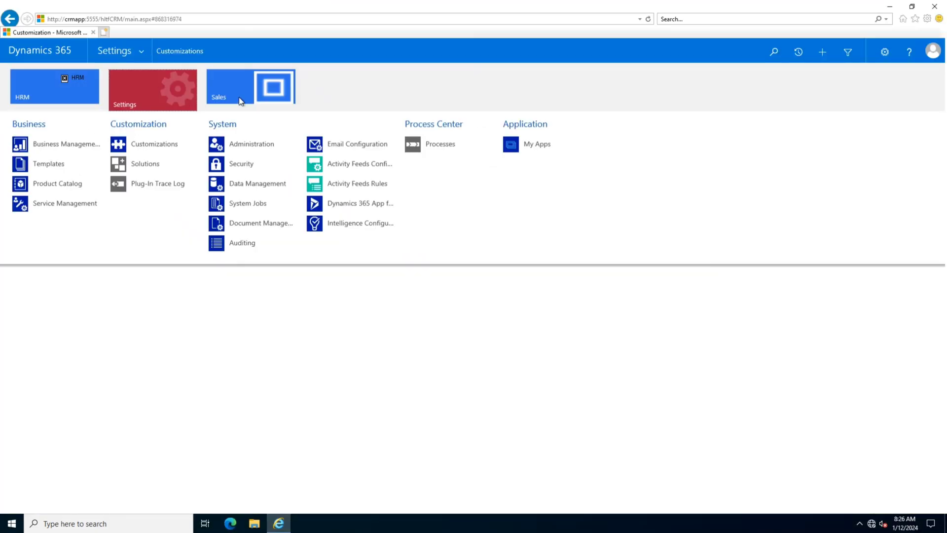
left_click(50, 86)
left_click(58, 144)
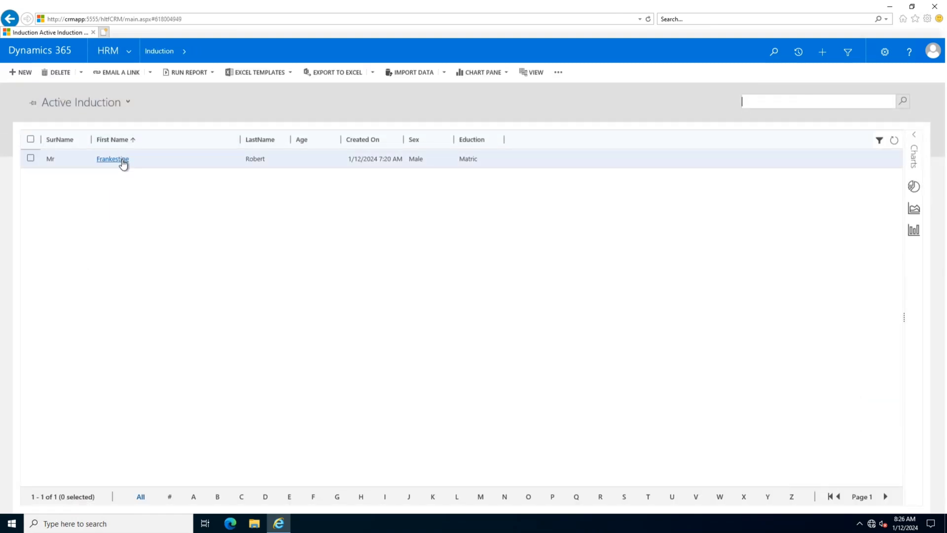
left_click(122, 160)
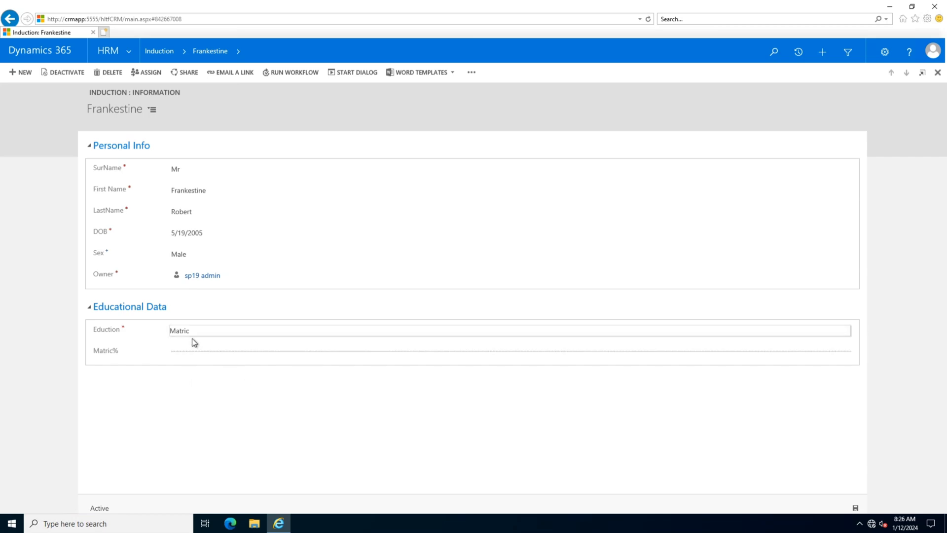
Test the rule on the existing Induction record by checking Matric and switching Eduction to FSC and Bachelors
left_click(193, 333)
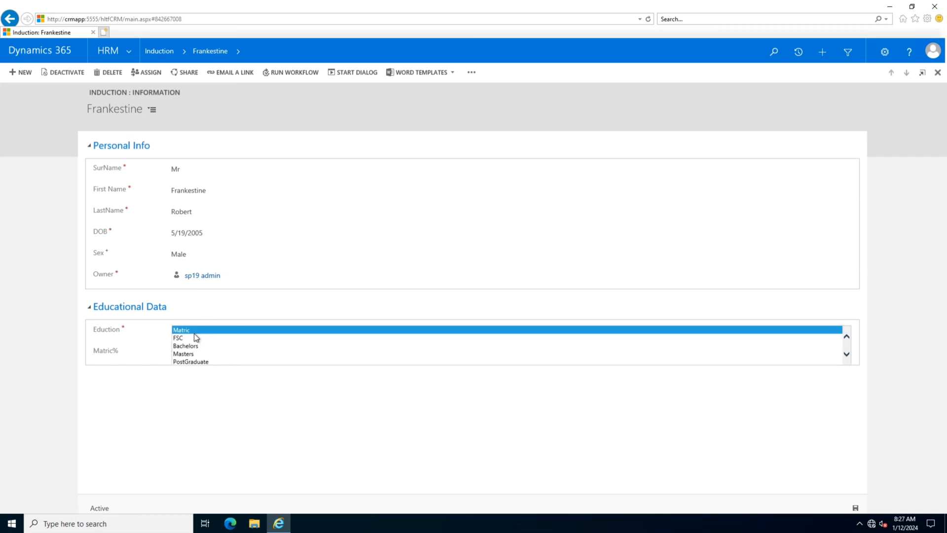
left_click(194, 333)
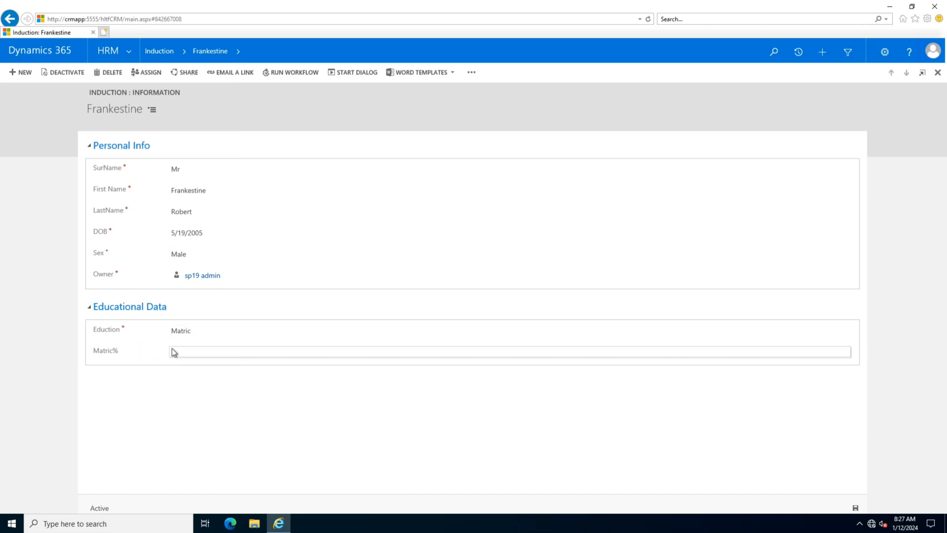
left_click(211, 331)
left_click(214, 338)
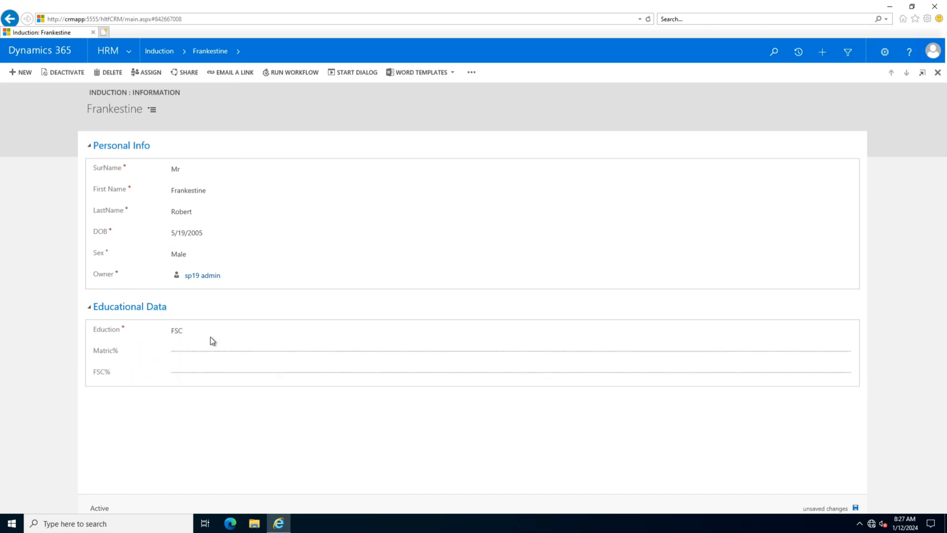
left_click(194, 334)
left_click(197, 345)
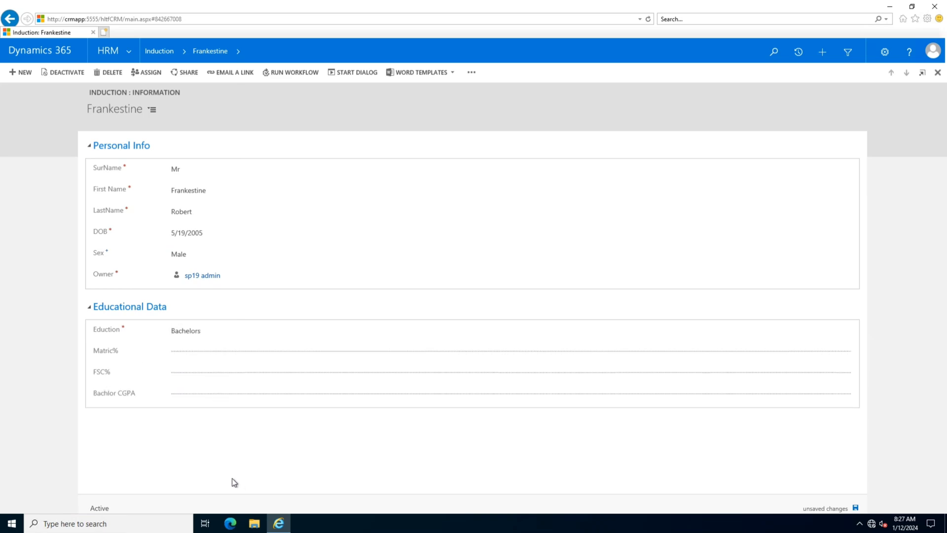
left_click(208, 337)
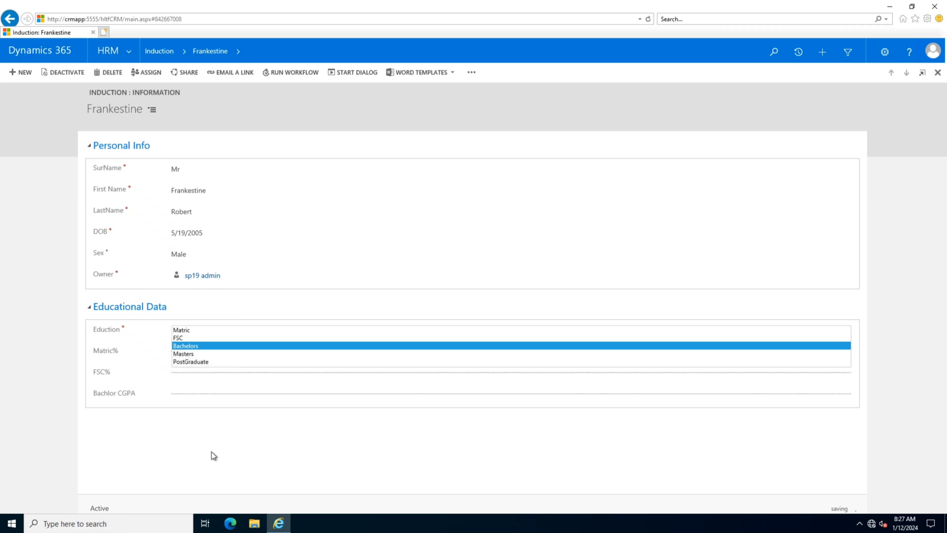
left_click(200, 345)
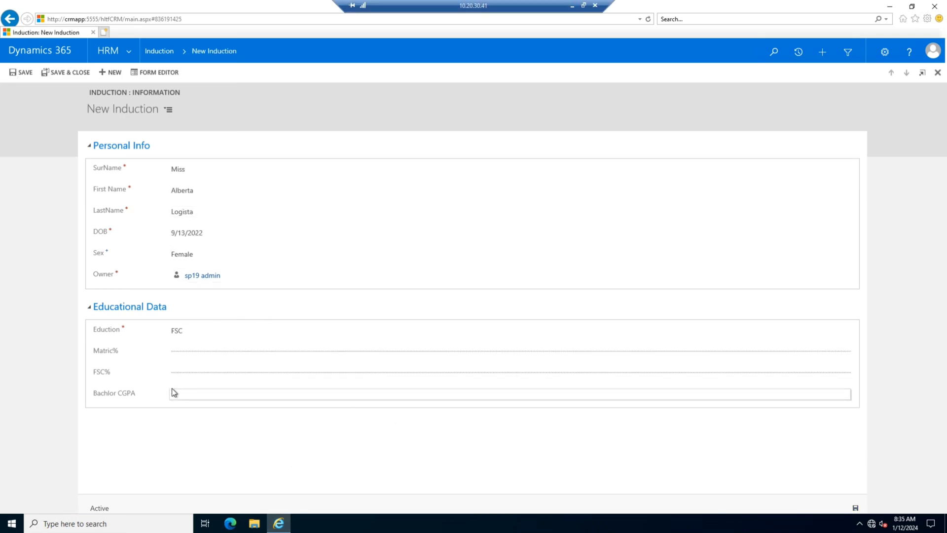
Switch Eduction on the new Induction record to Bachelors and back to Matric to test which score fields show
left_click(207, 329)
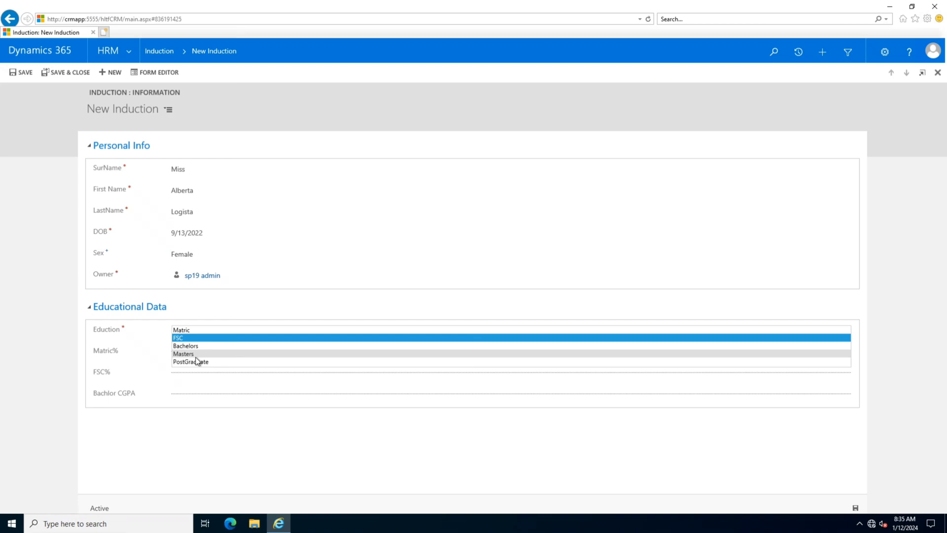
left_click(209, 413)
left_click(191, 331)
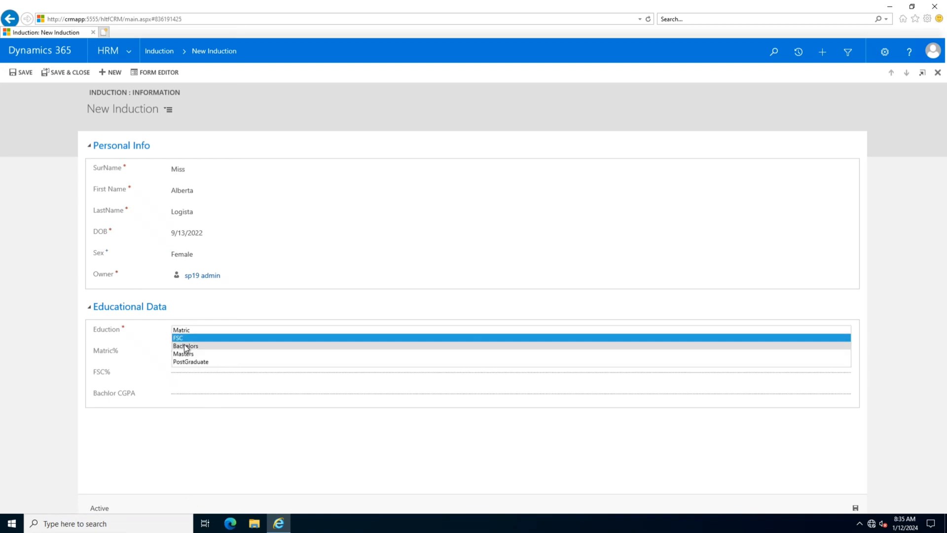
left_click(190, 347)
left_click(188, 329)
left_click(193, 330)
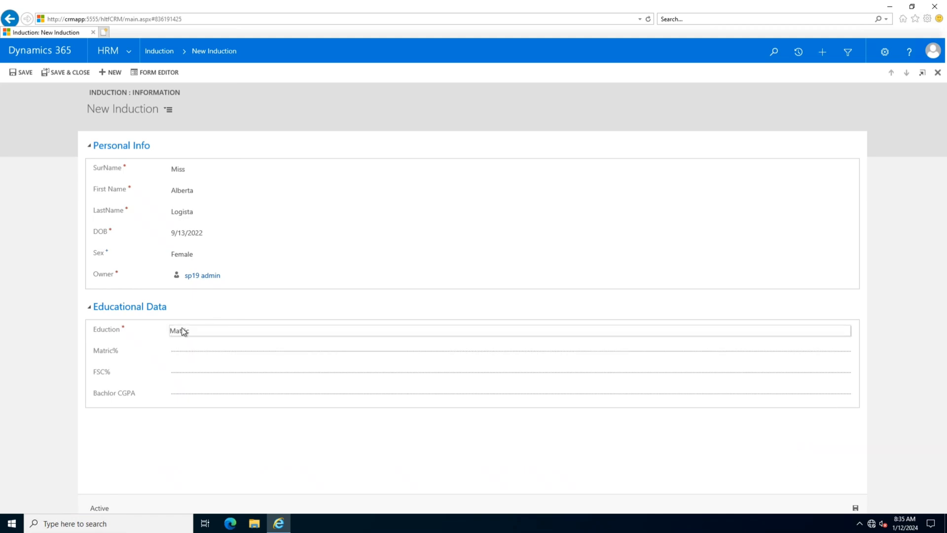